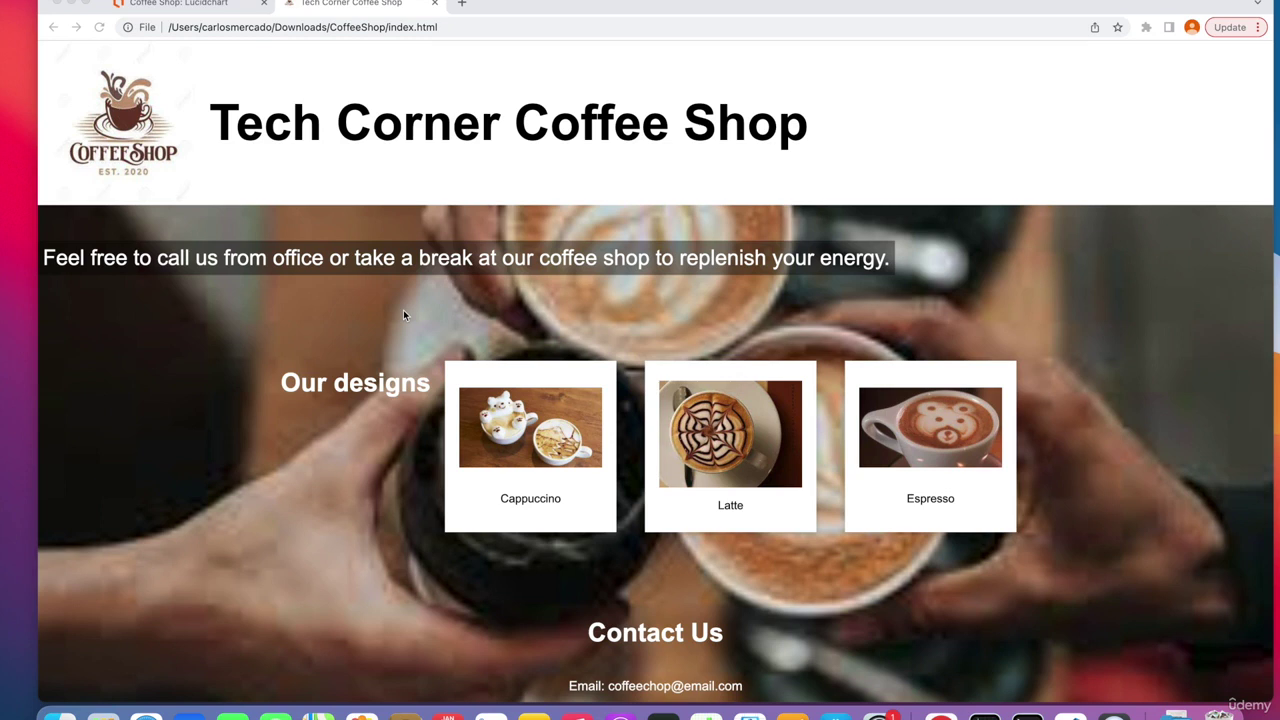
Bring up index.html in VS Code and select the first coffee image's src on line 19
{"action": "scroll", "coordinate": [404, 314], "scroll_direction": "down", "scroll_amount": 2}
{"action": "scroll", "coordinate": [404, 314], "scroll_direction": "up", "scroll_amount": 2}
{"action": "scroll", "coordinate": [508, 280], "scroll_direction": "down", "scroll_amount": 2}
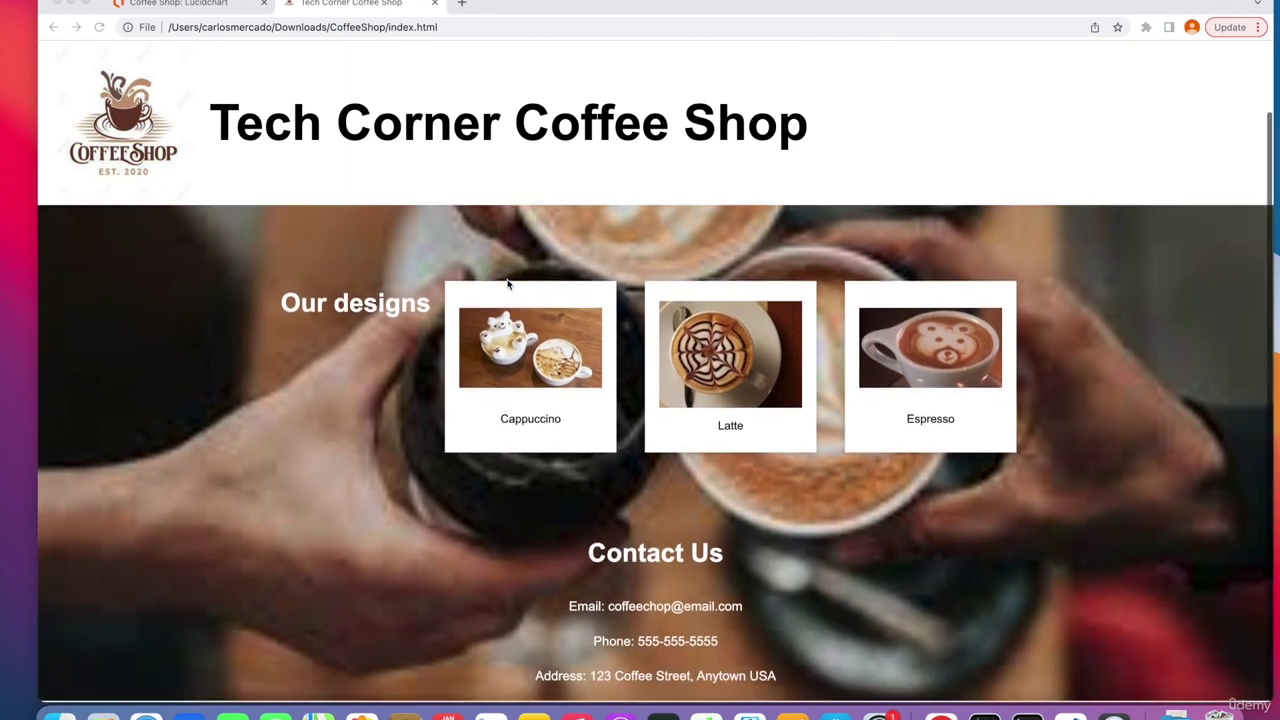
{"action": "scroll", "coordinate": [735, 267], "scroll_direction": "up", "scroll_amount": 2}
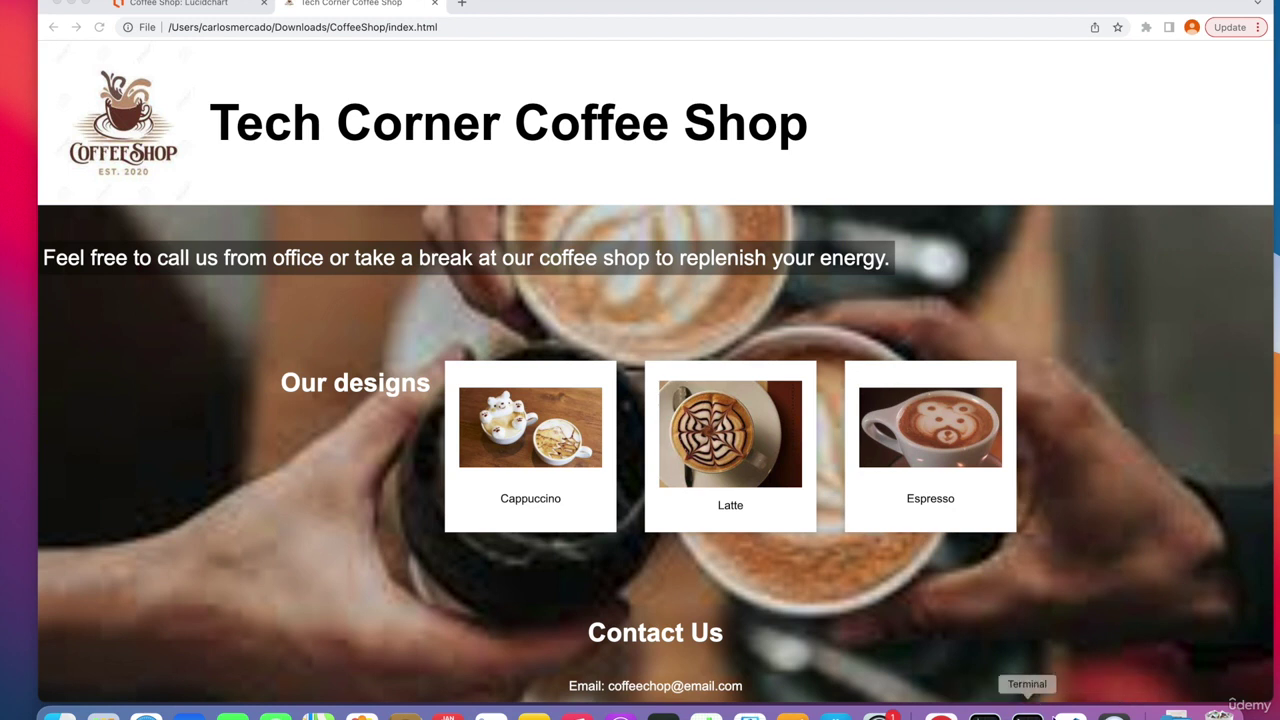
{"action": "left_click", "coordinate": [1070, 716]}
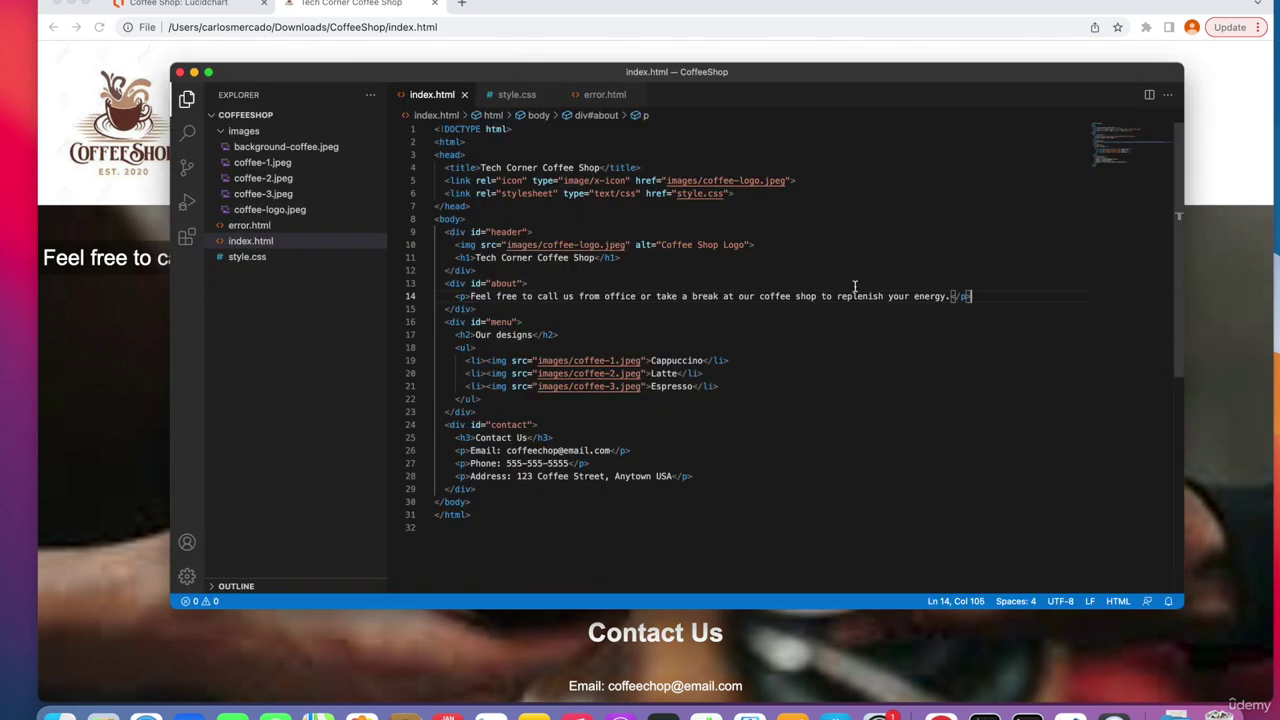
{"action": "left_click_drag", "start_coordinate": [650, 360], "coordinate": [488, 361]}
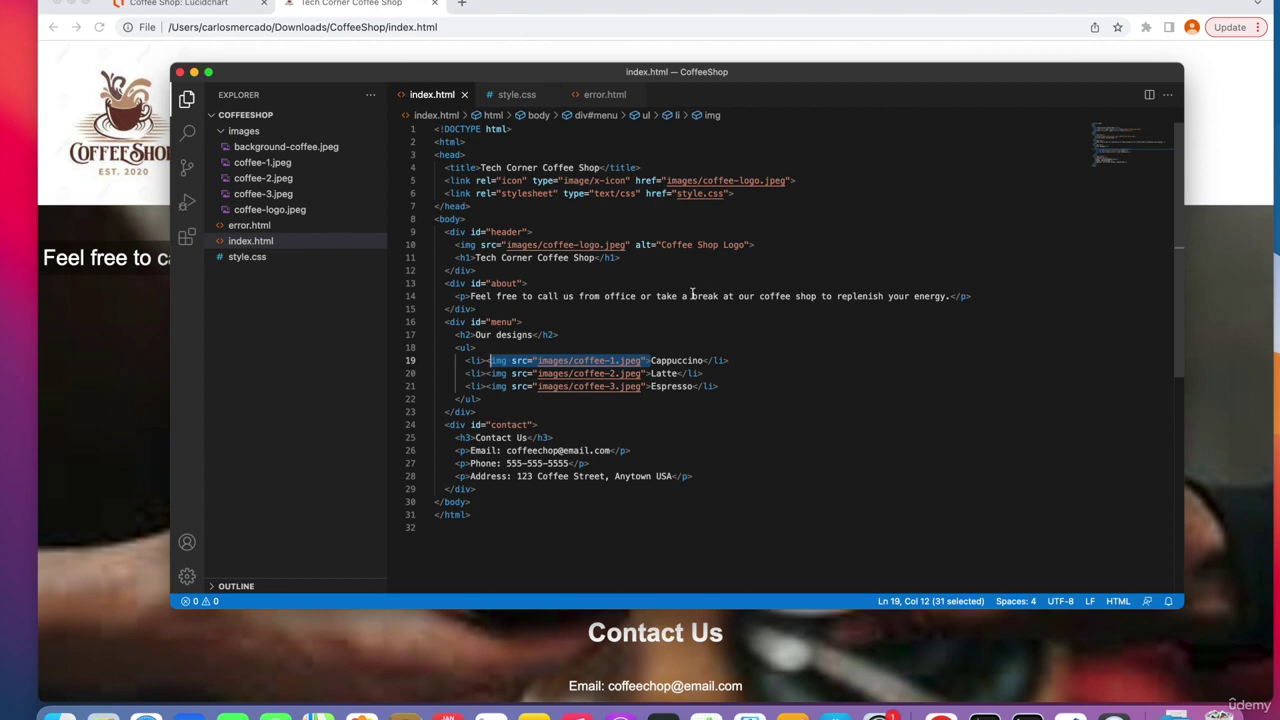
Switch to style.css and scroll through its rules, finishing back at the top
{"action": "left_click", "coordinate": [522, 96]}
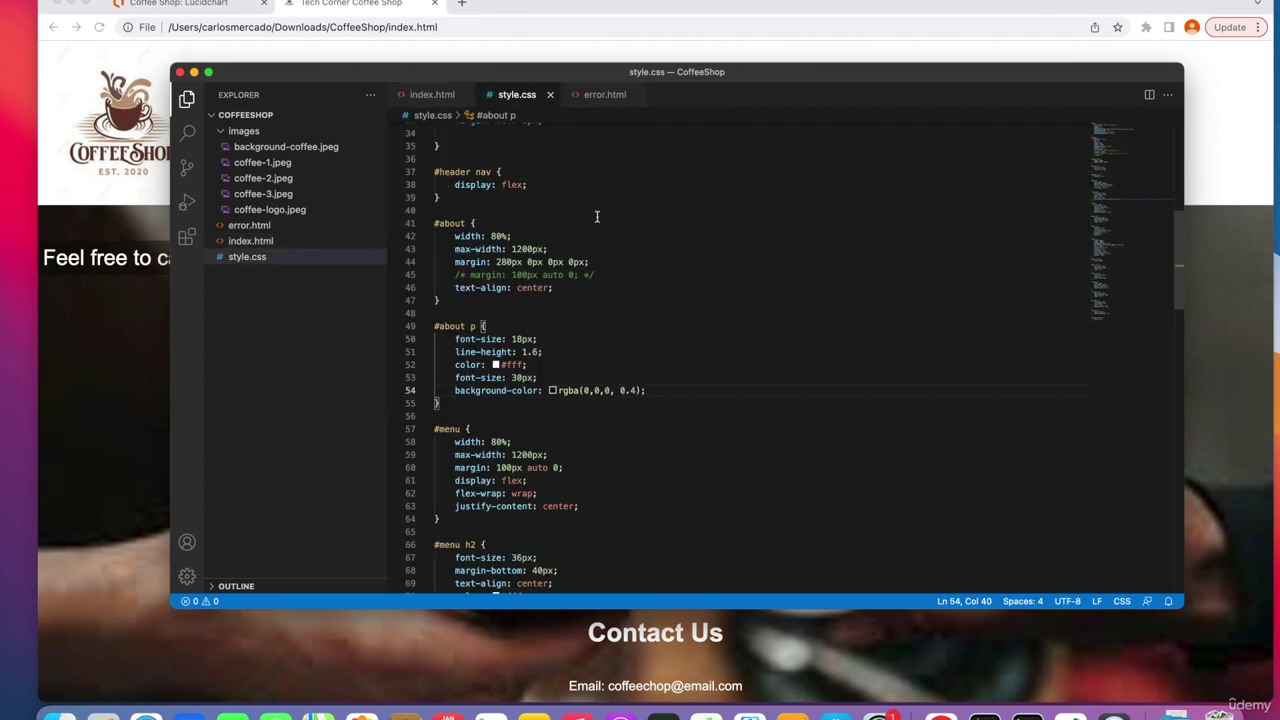
{"action": "scroll", "coordinate": [597, 216], "scroll_direction": "up", "scroll_amount": 10}
{"action": "scroll", "coordinate": [680, 310], "scroll_direction": "down", "scroll_amount": 5}
{"action": "scroll", "coordinate": [722, 339], "scroll_direction": "up", "scroll_amount": 5}
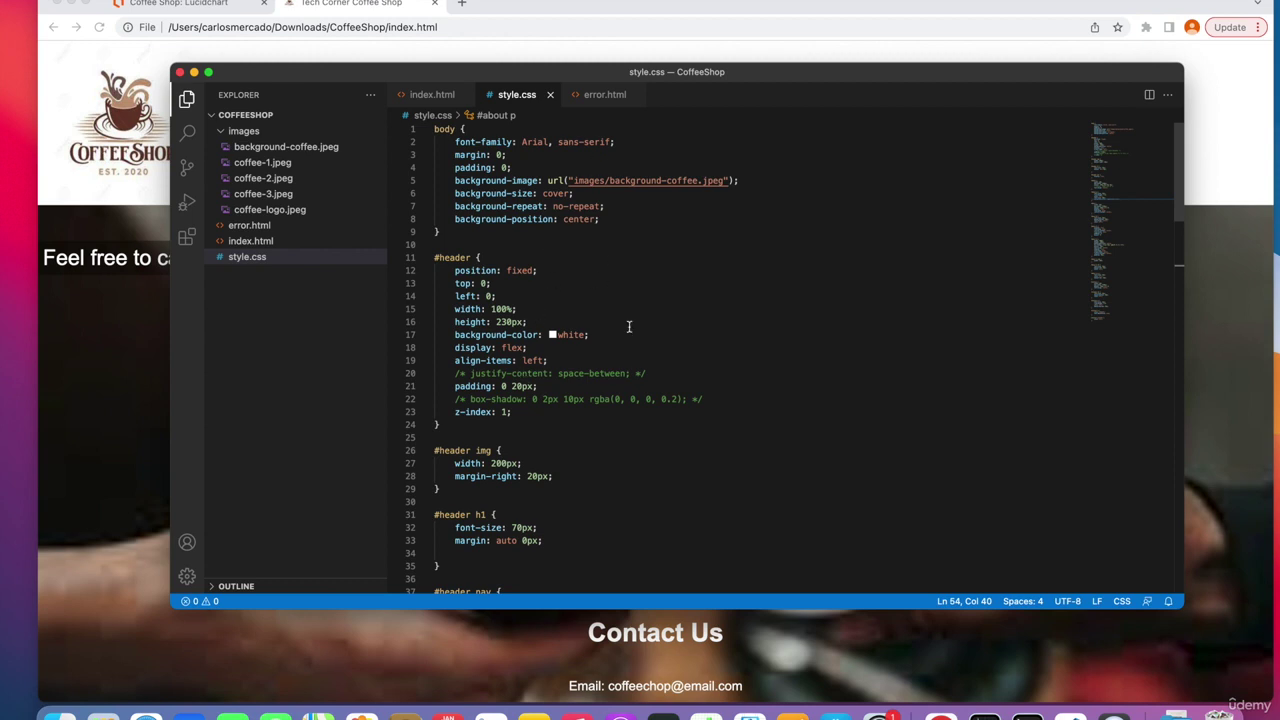
{"action": "scroll", "coordinate": [608, 325], "scroll_direction": "down", "scroll_amount": 4}
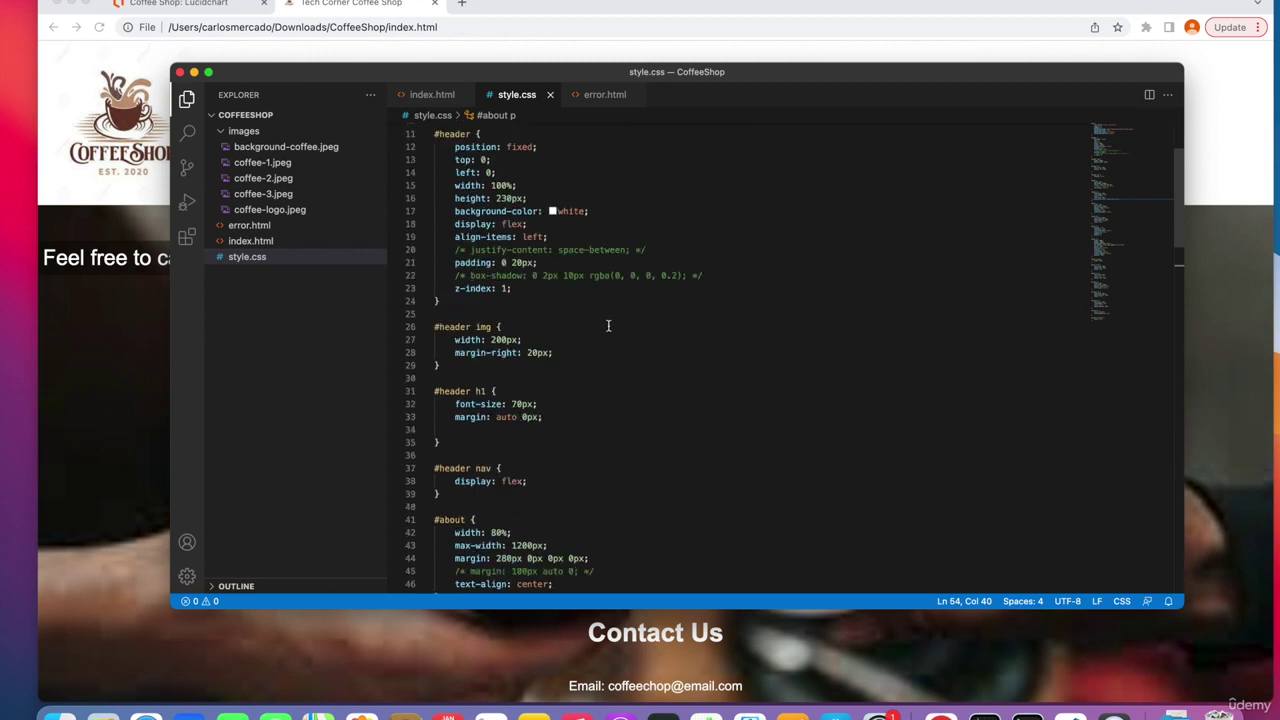
{"action": "scroll", "coordinate": [608, 325], "scroll_direction": "down", "scroll_amount": 10}
{"action": "scroll", "coordinate": [608, 325], "scroll_direction": "up", "scroll_amount": 4}
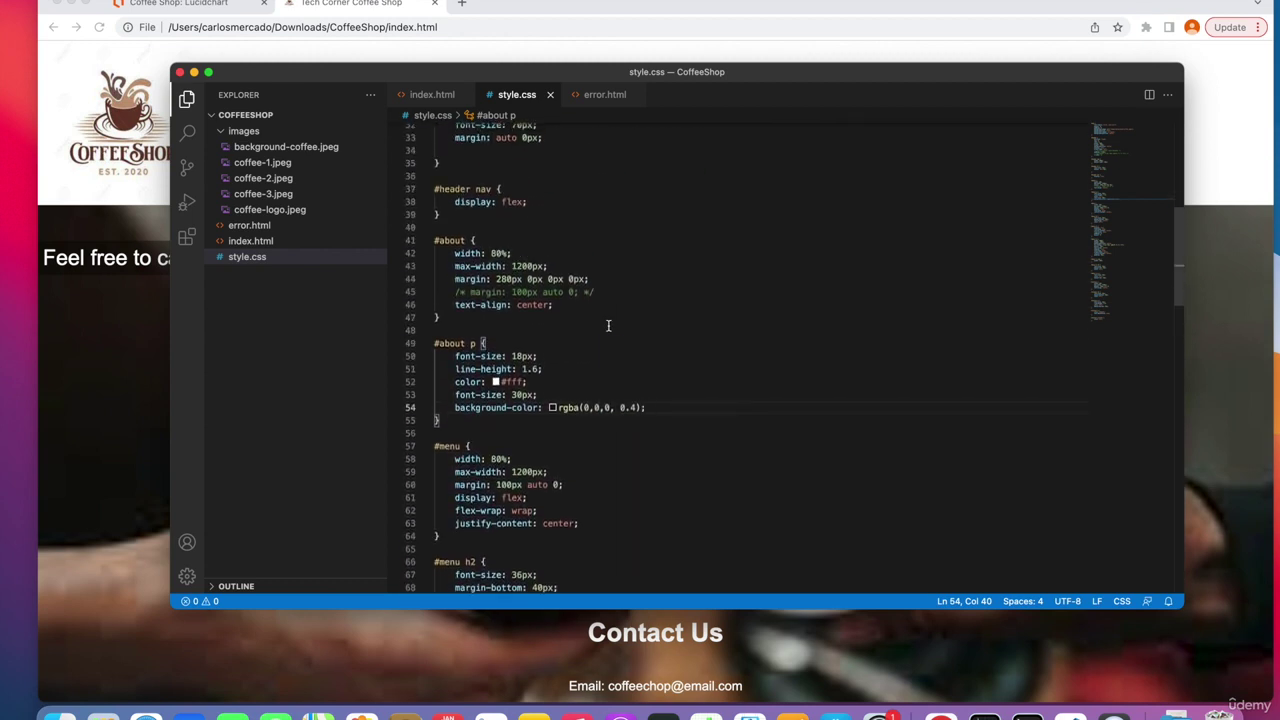
{"action": "scroll", "coordinate": [608, 348], "scroll_direction": "down", "scroll_amount": 7}
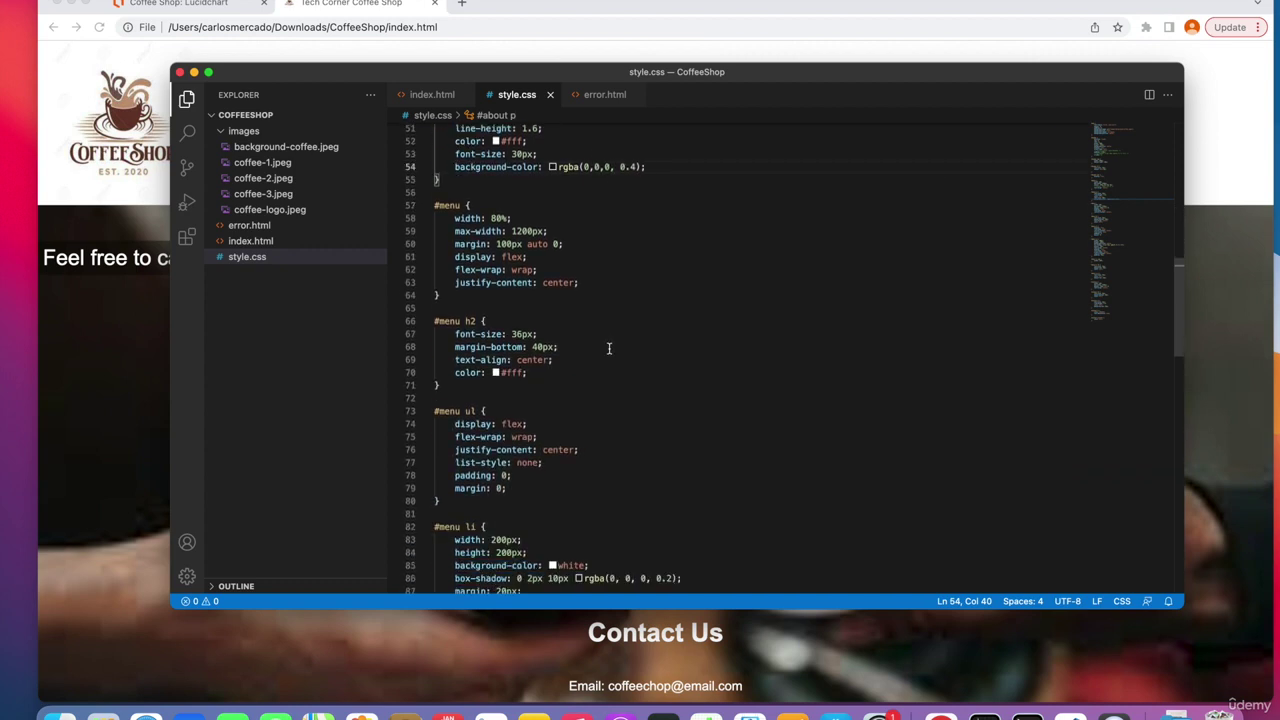
{"action": "scroll", "coordinate": [608, 348], "scroll_direction": "down", "scroll_amount": 2}
{"action": "scroll", "coordinate": [608, 348], "scroll_direction": "up", "scroll_amount": 20}
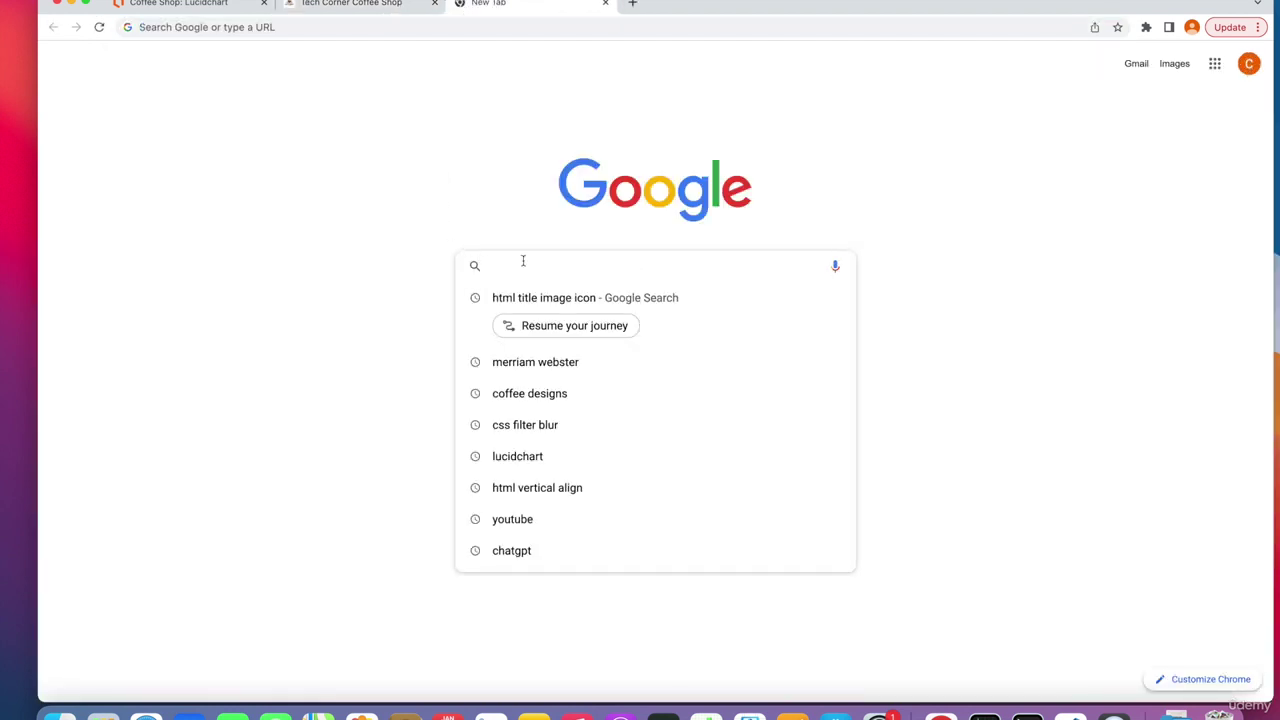
Search Google for 'deepai' and open the DeepAI website from the results
{"action": "type", "text": "deep"}
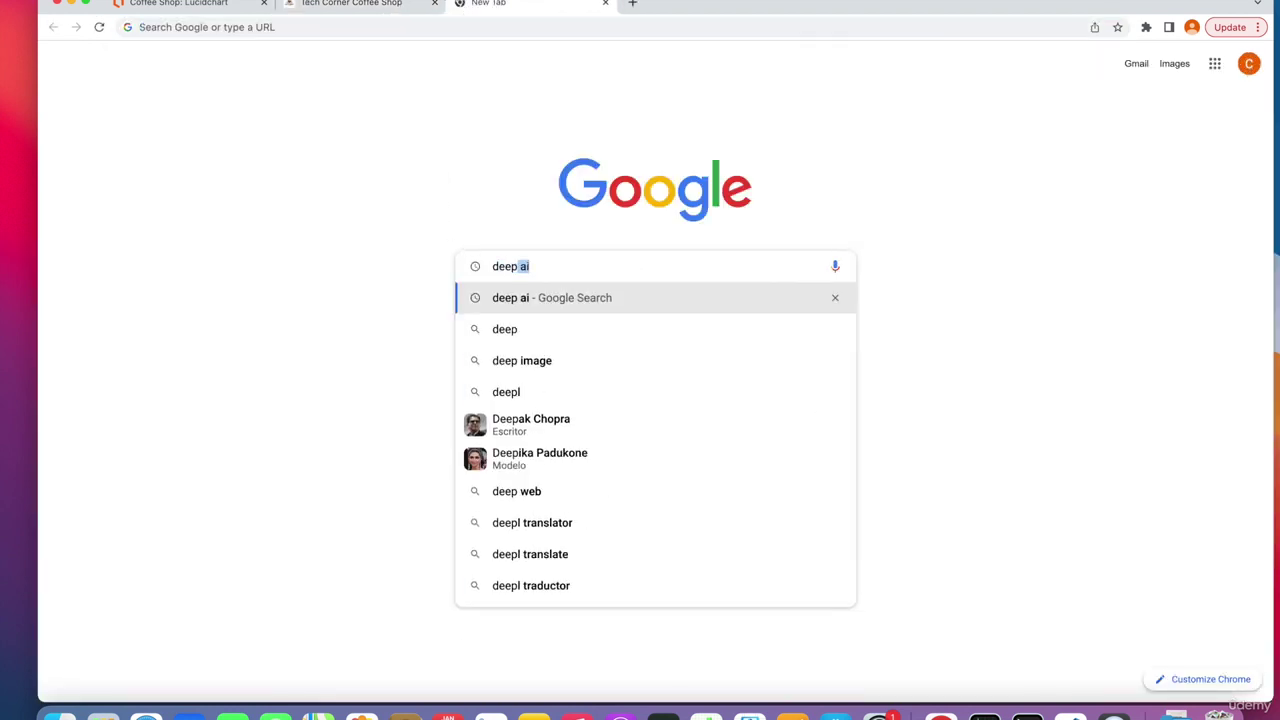
{"action": "type", "text": "ai"}
{"action": "key", "text": "Return"}
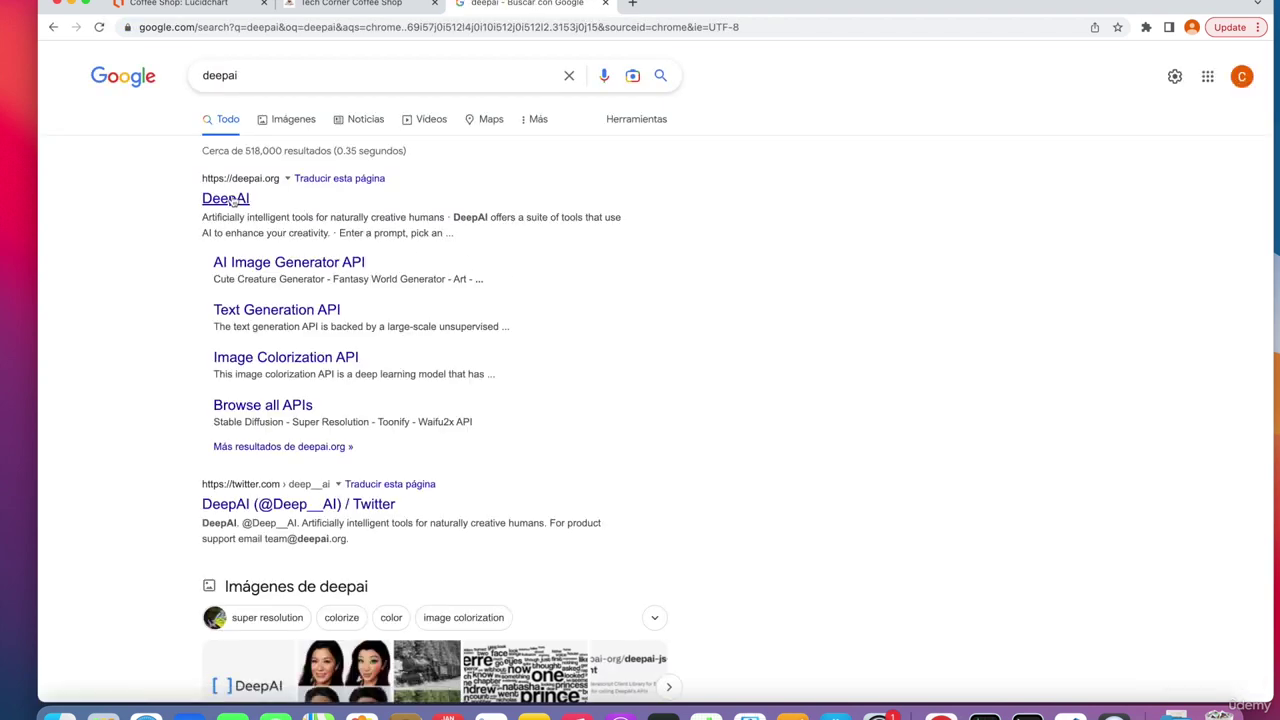
{"action": "left_click", "coordinate": [231, 198]}
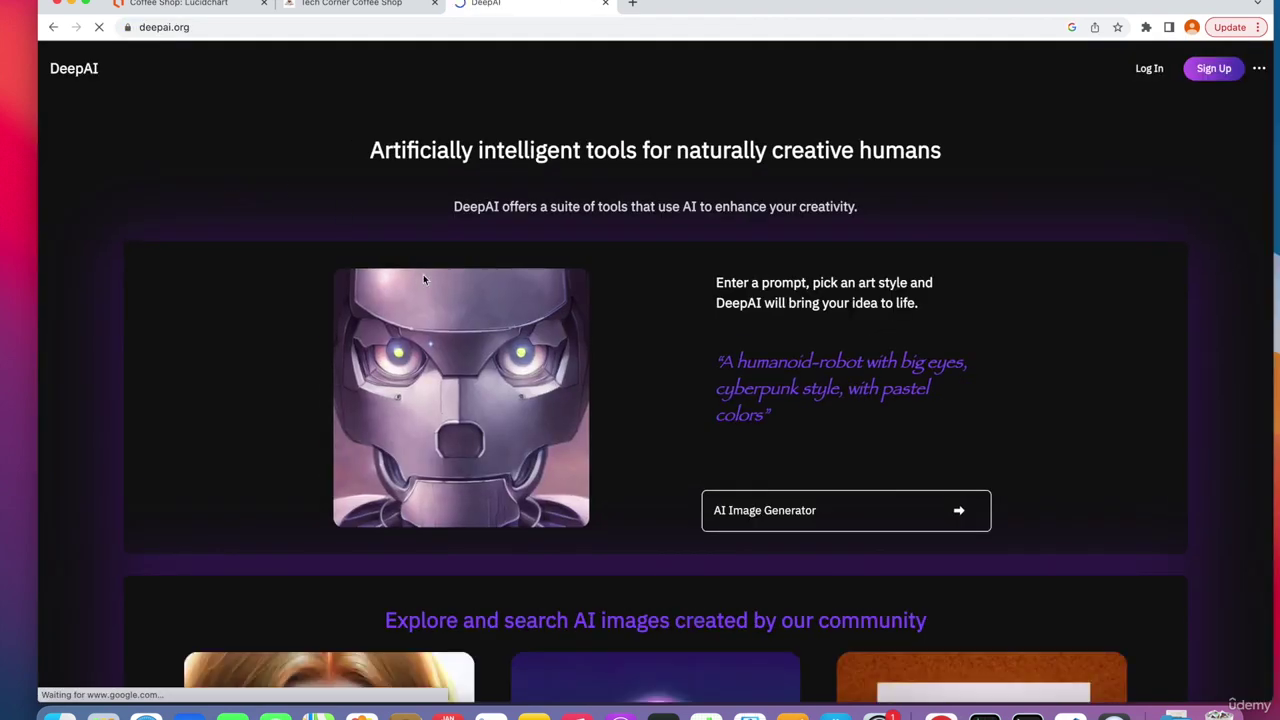
{"action": "left_click", "coordinate": [1176, 716]}
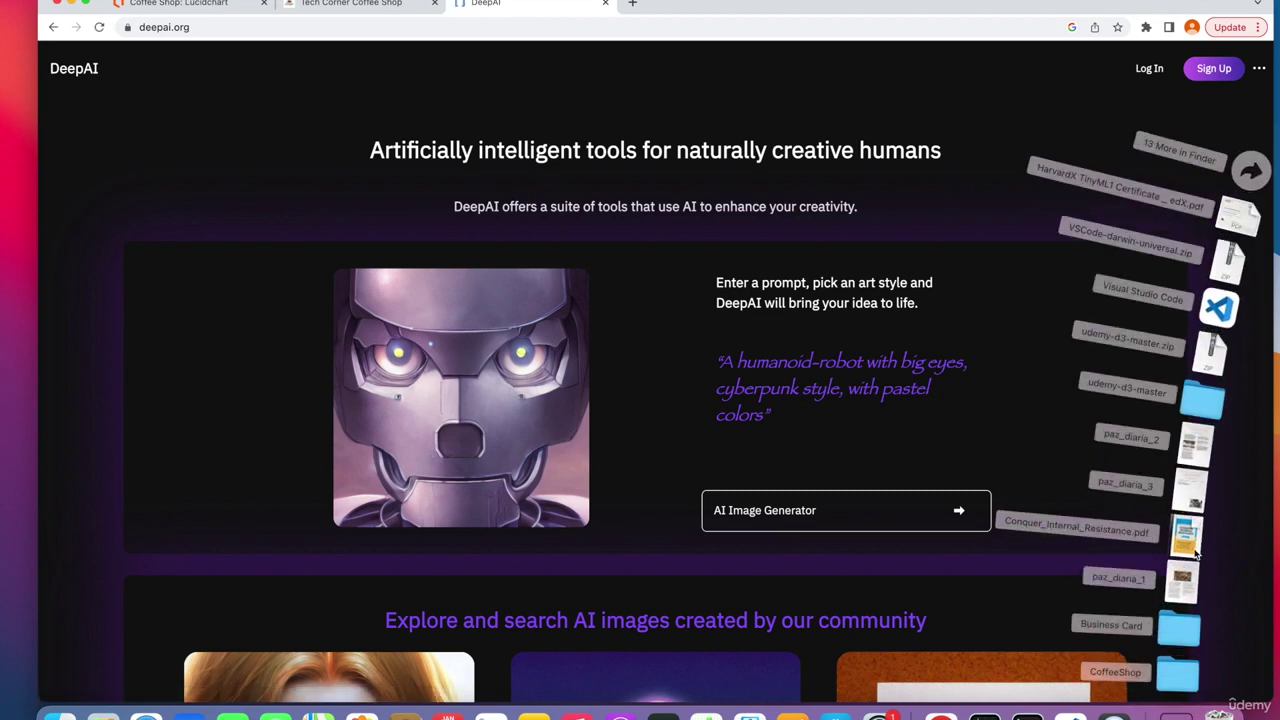
{"action": "left_click", "coordinate": [1251, 172]}
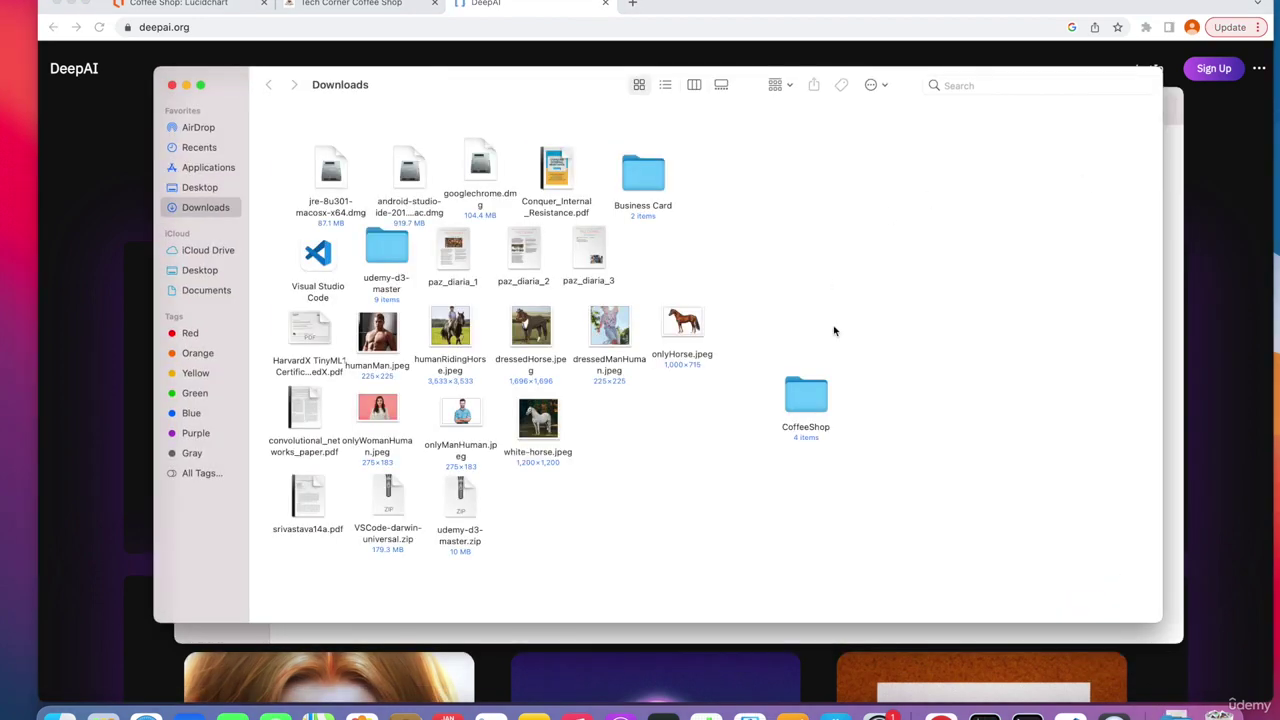
{"action": "double_click", "coordinate": [806, 396]}
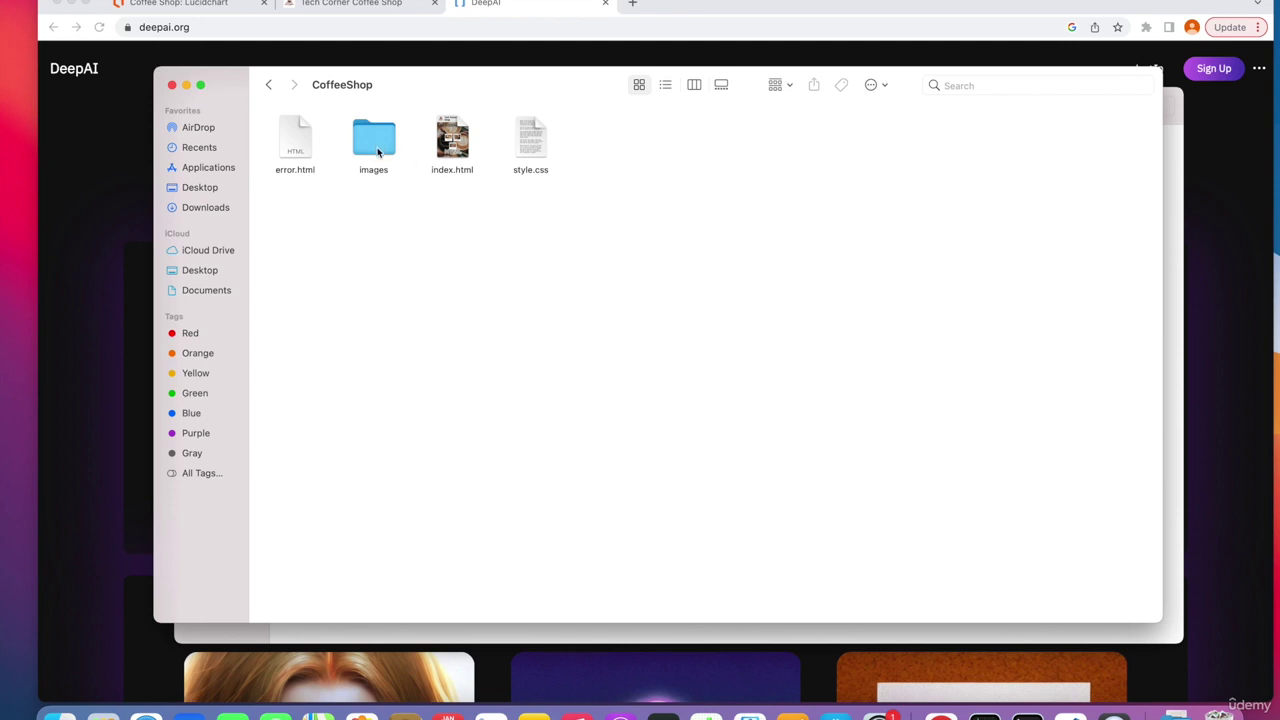
{"action": "left_click", "coordinate": [451, 153]}
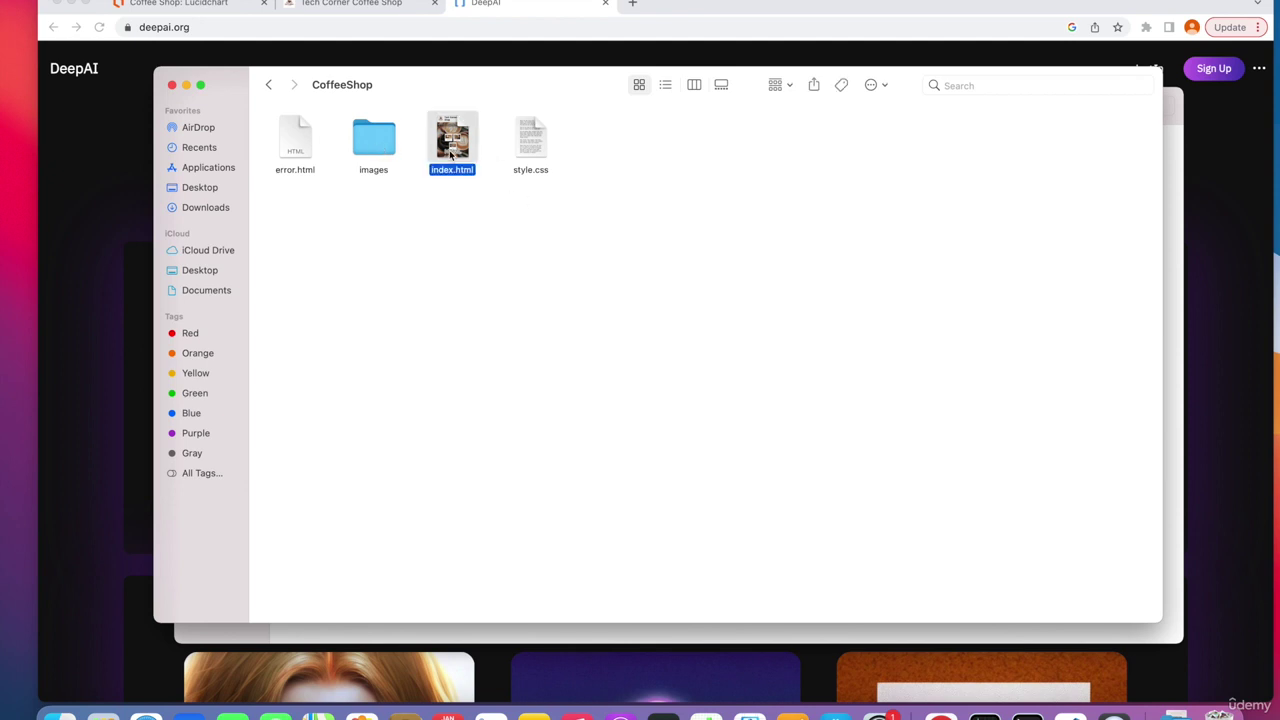
{"action": "double_click", "coordinate": [369, 140]}
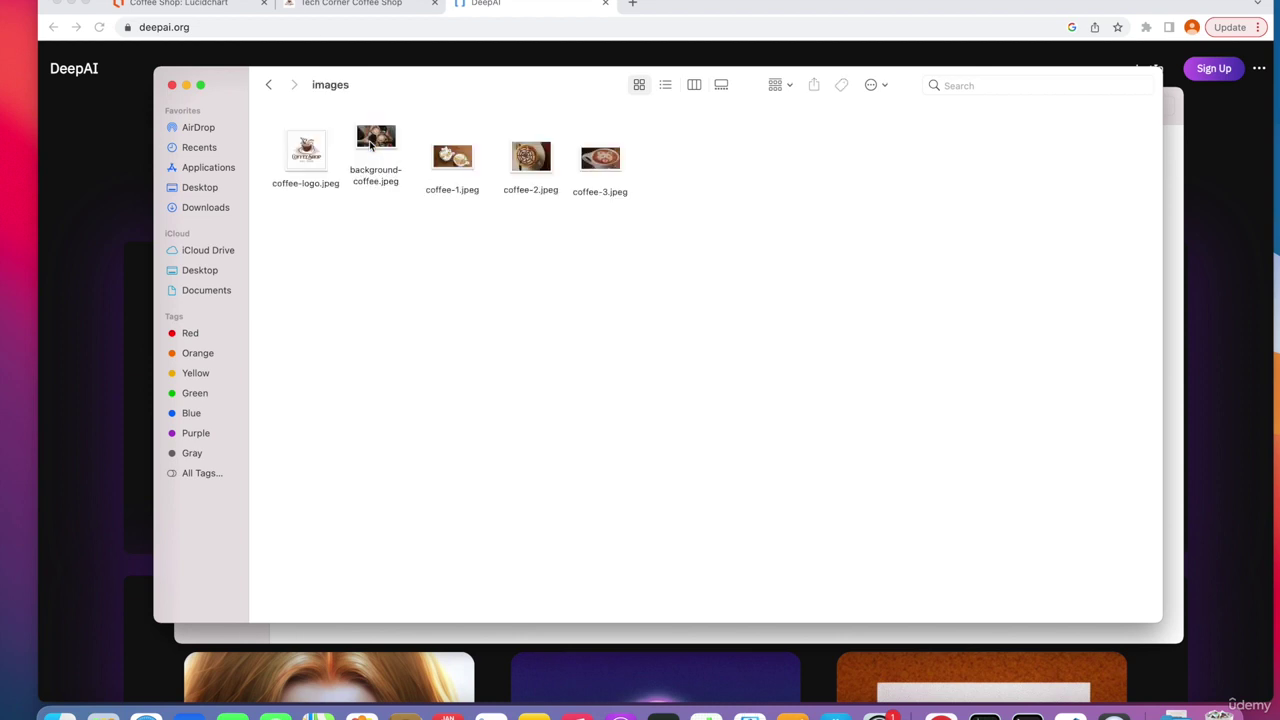
{"action": "left_click", "coordinate": [103, 131]}
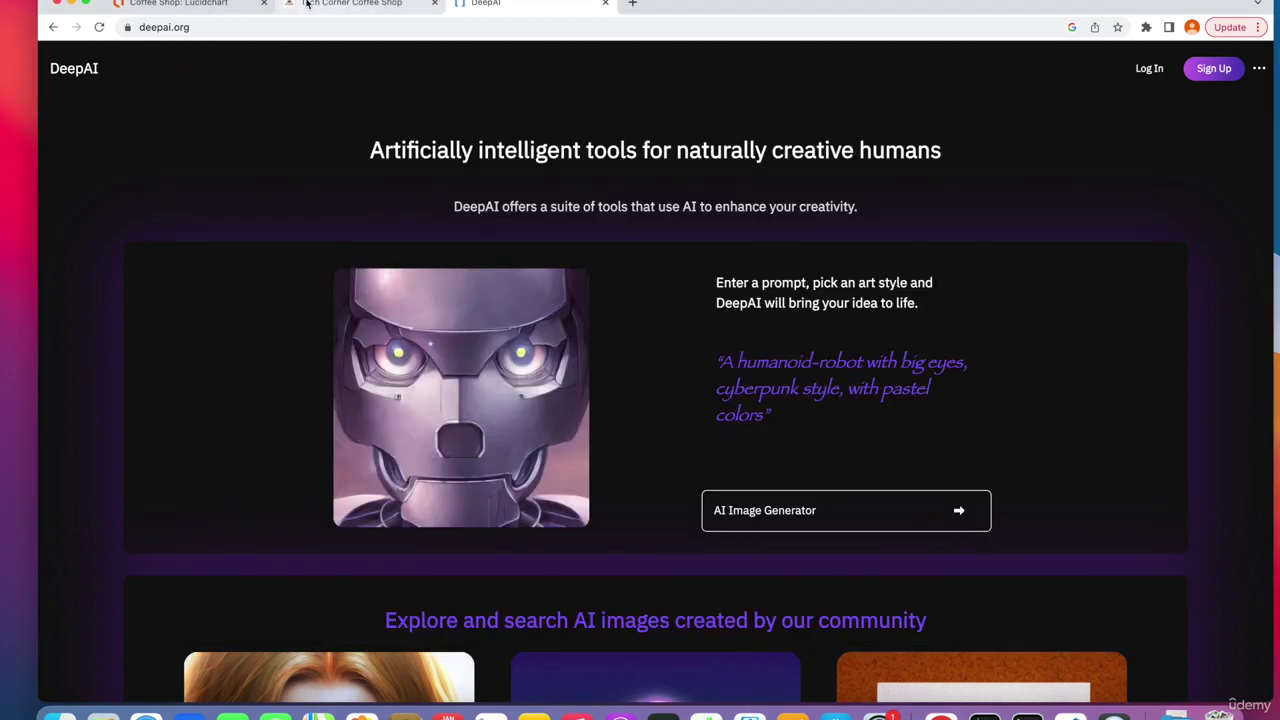
{"action": "left_click", "coordinate": [307, 4]}
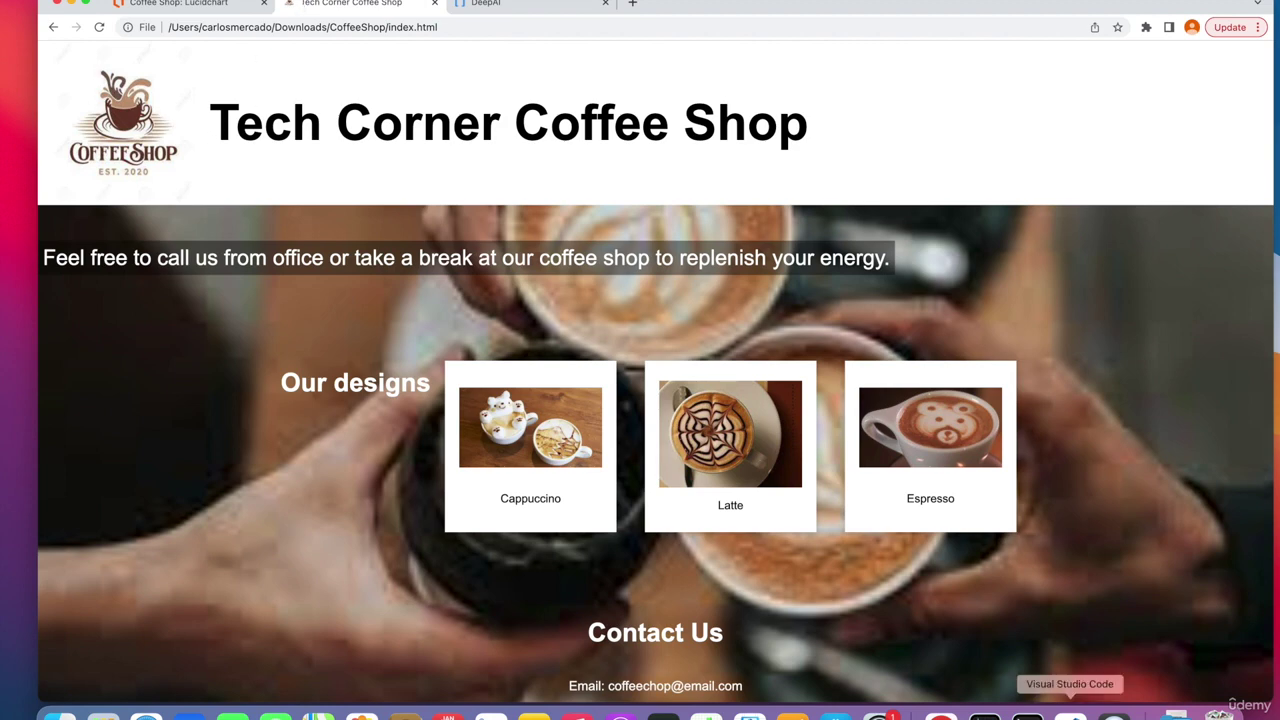
{"action": "left_click", "coordinate": [1070, 695]}
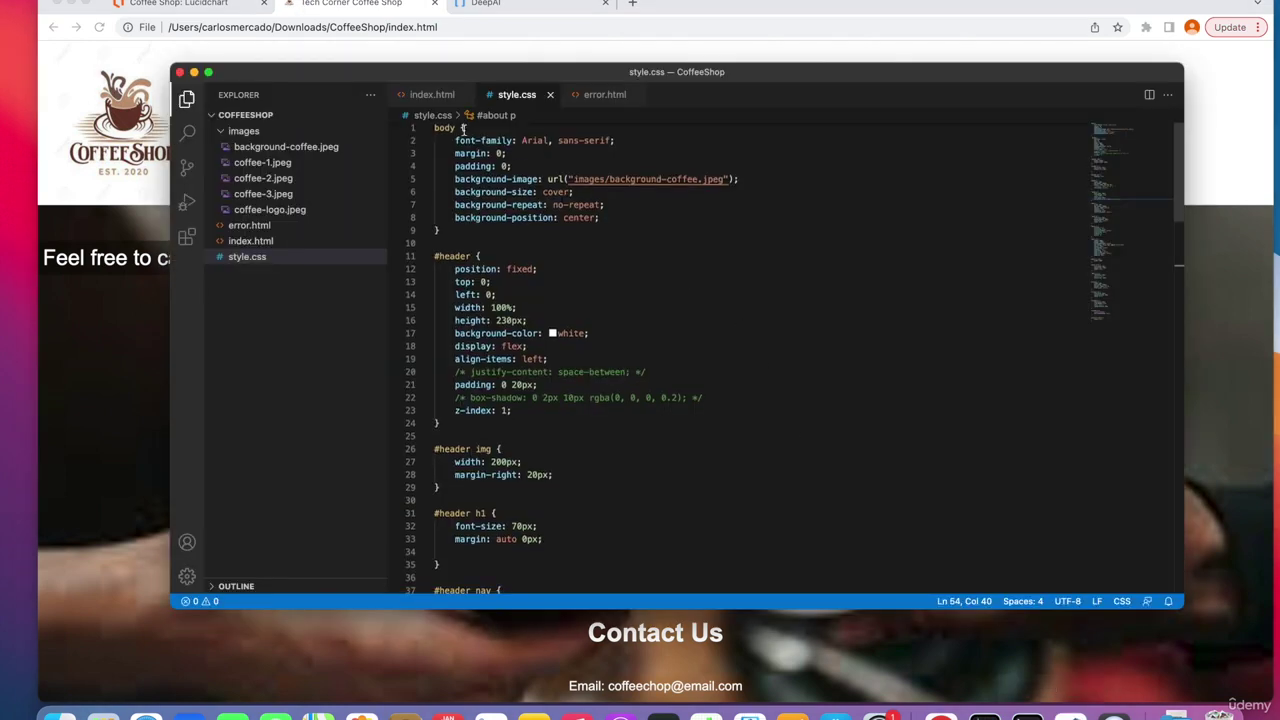
{"action": "left_click", "coordinate": [426, 95]}
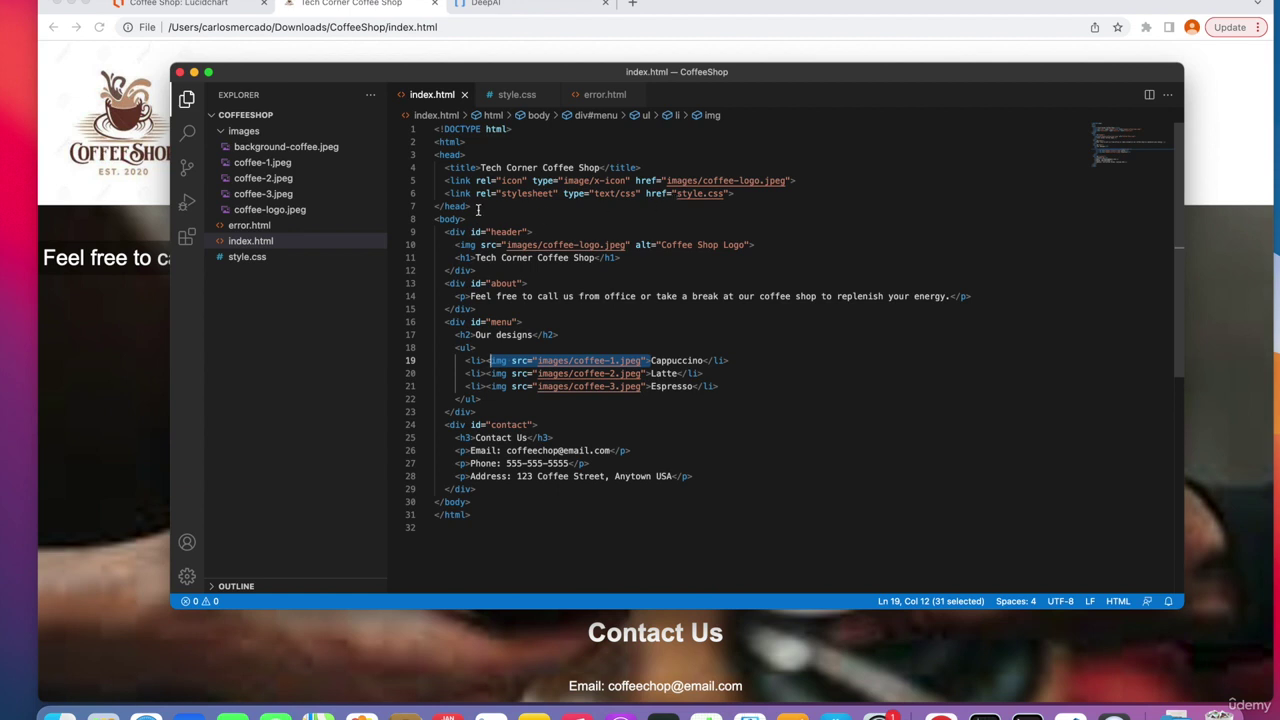
{"action": "left_click", "coordinate": [751, 195]}
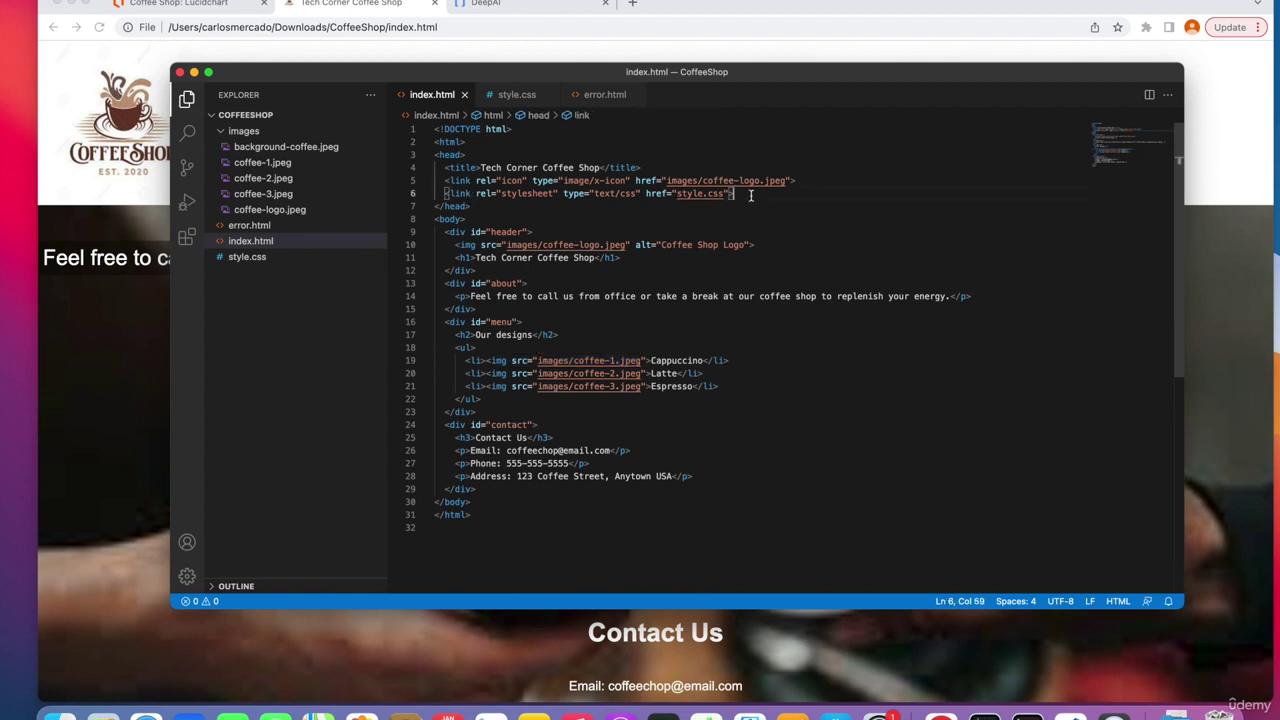
{"action": "left_click_drag", "start_coordinate": [797, 181], "coordinate": [444, 181]}
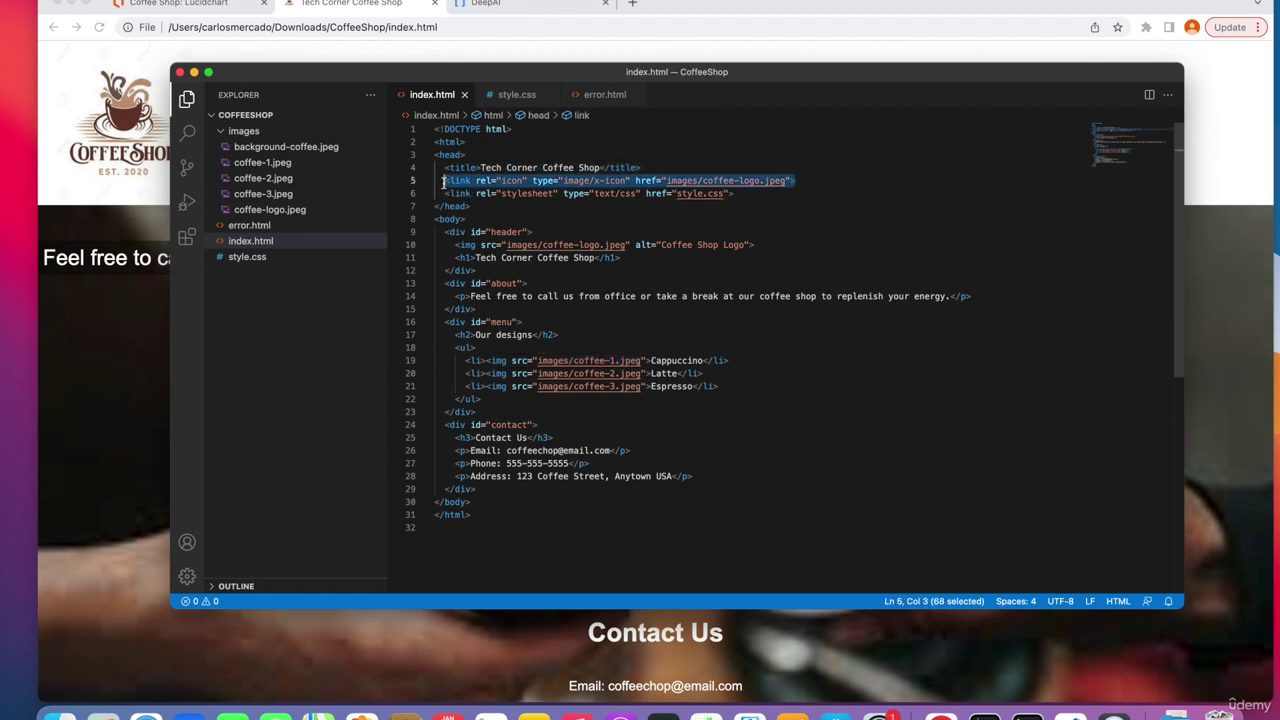
{"action": "left_click", "coordinate": [165, 190]}
Sign up to DeepAI via Signup with Google, choosing the Google account in the popup
{"action": "left_click", "coordinate": [485, 6]}
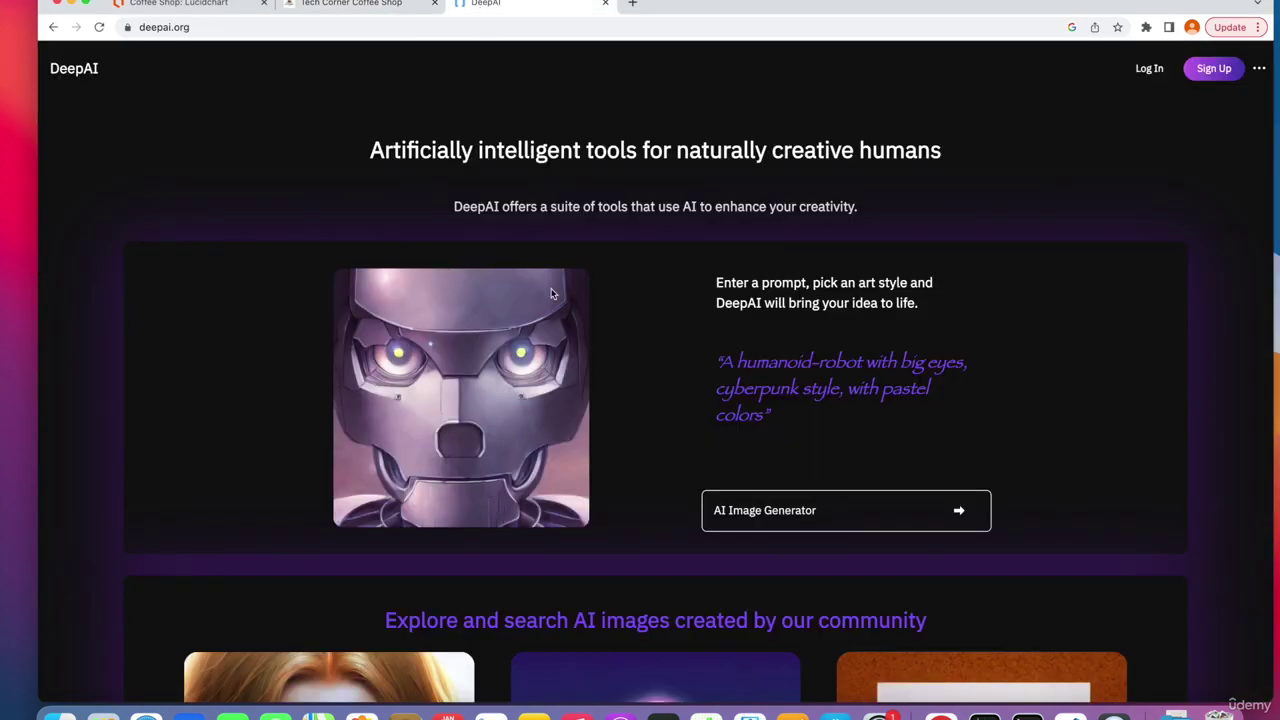
{"action": "scroll", "coordinate": [590, 438], "scroll_direction": "down", "scroll_amount": 1}
{"action": "scroll", "coordinate": [589, 437], "scroll_direction": "up", "scroll_amount": 1}
{"action": "left_click", "coordinate": [1206, 76]}
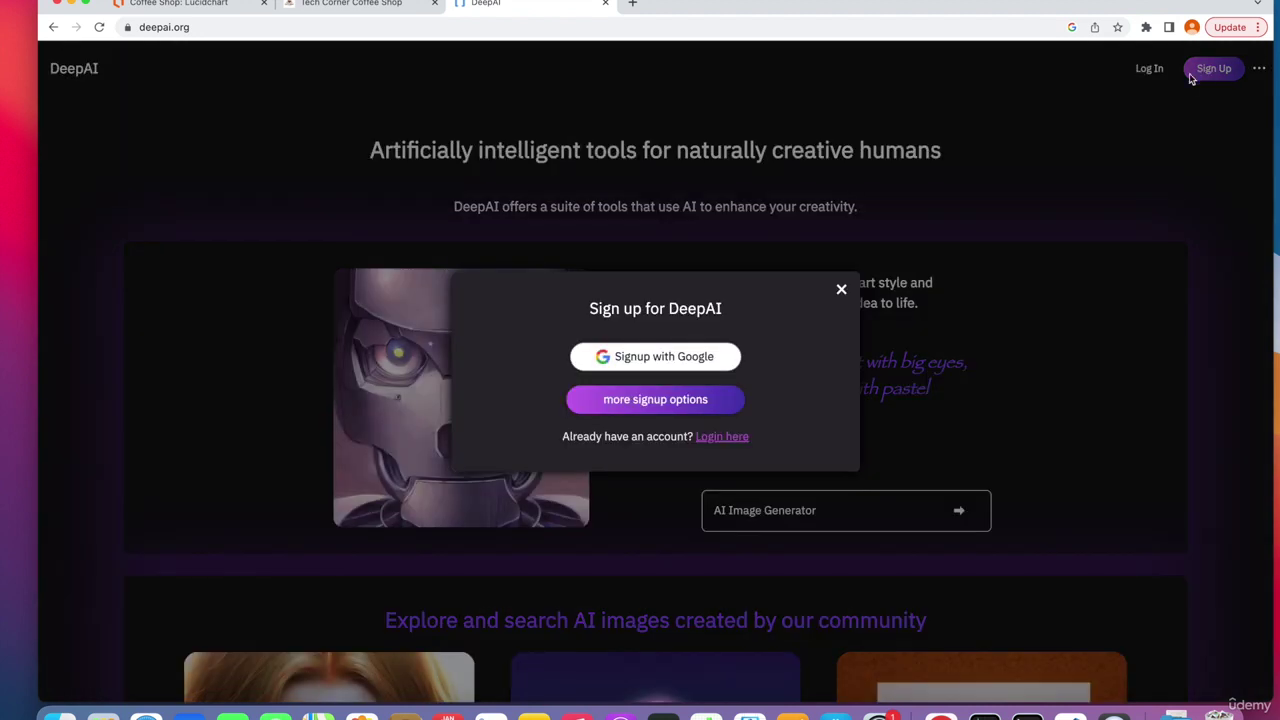
{"action": "left_click", "coordinate": [679, 358]}
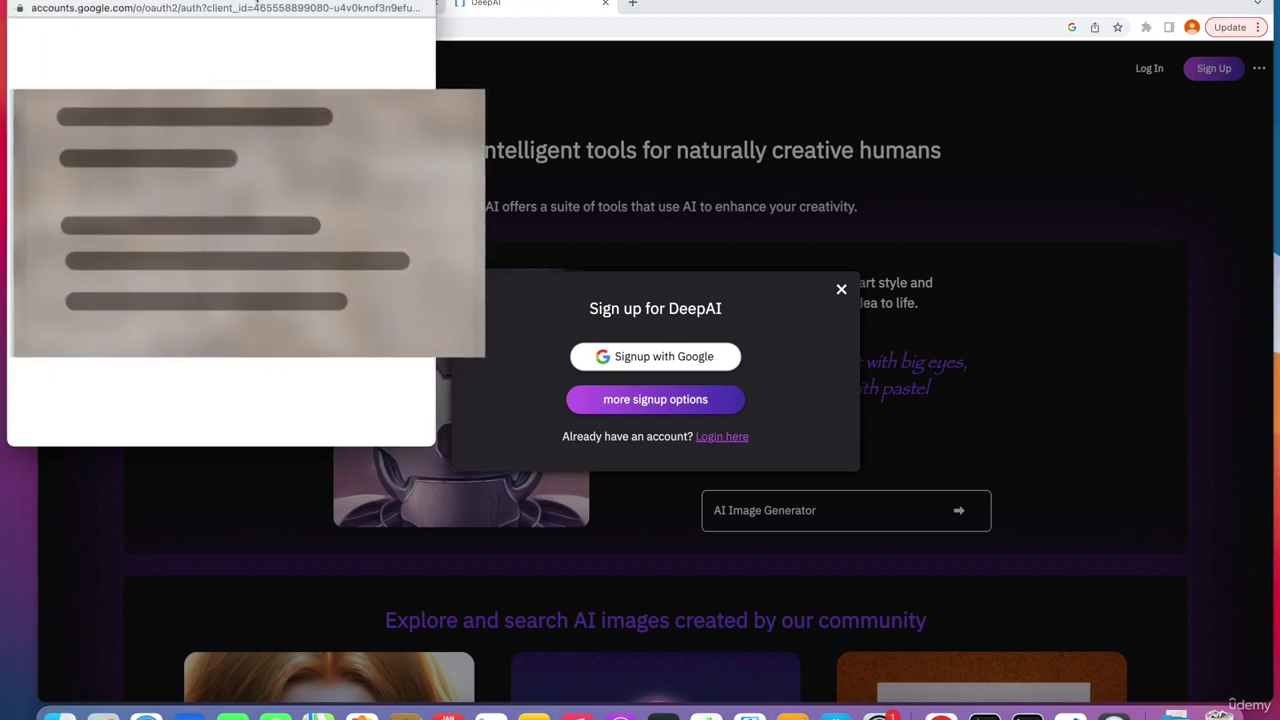
{"action": "left_click_drag", "start_coordinate": [256, 2], "coordinate": [397, 39]}
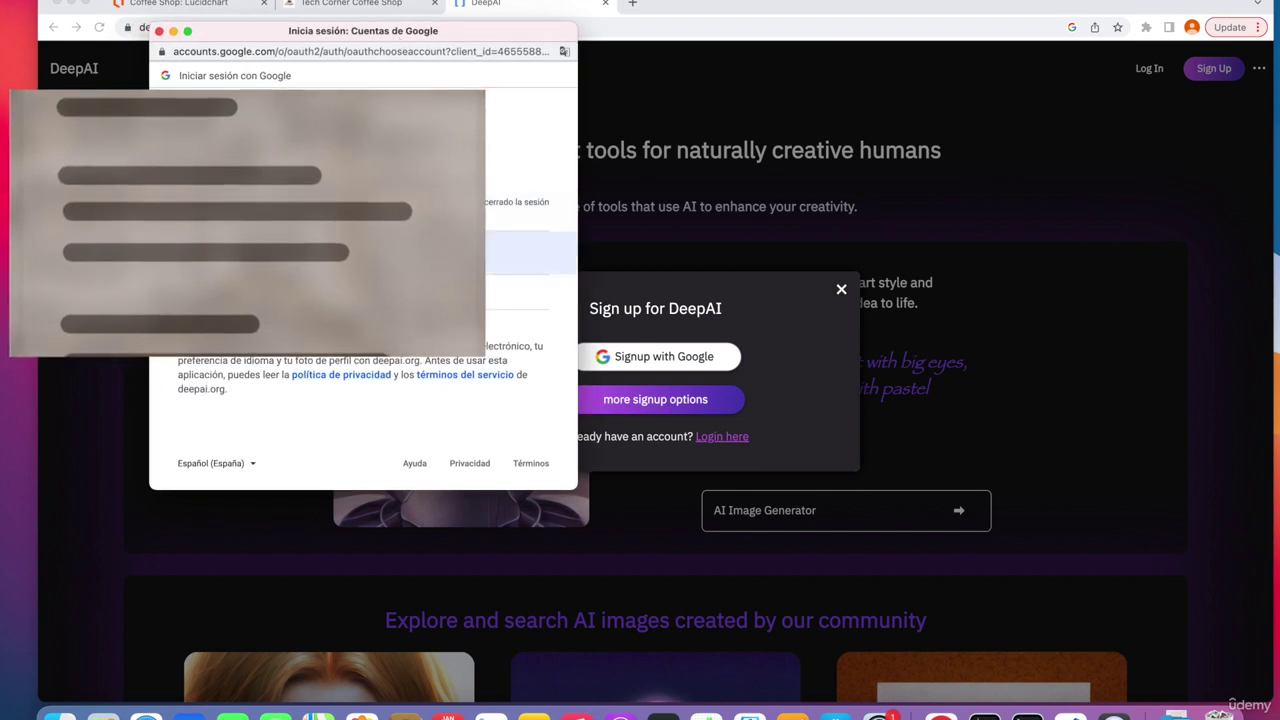
{"action": "left_click", "coordinate": [530, 252]}
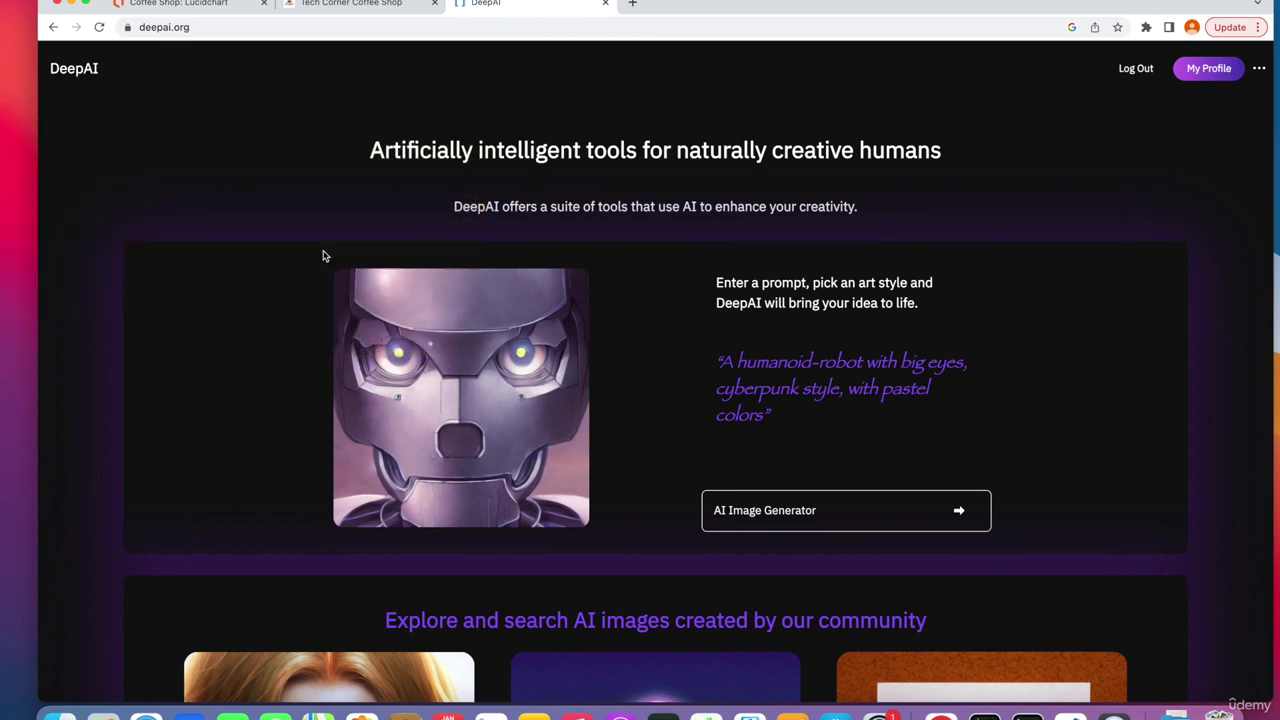
Scroll down the DeepAI homepage and open the AI Image Generator
{"action": "scroll", "coordinate": [513, 350], "scroll_direction": "down", "scroll_amount": 3}
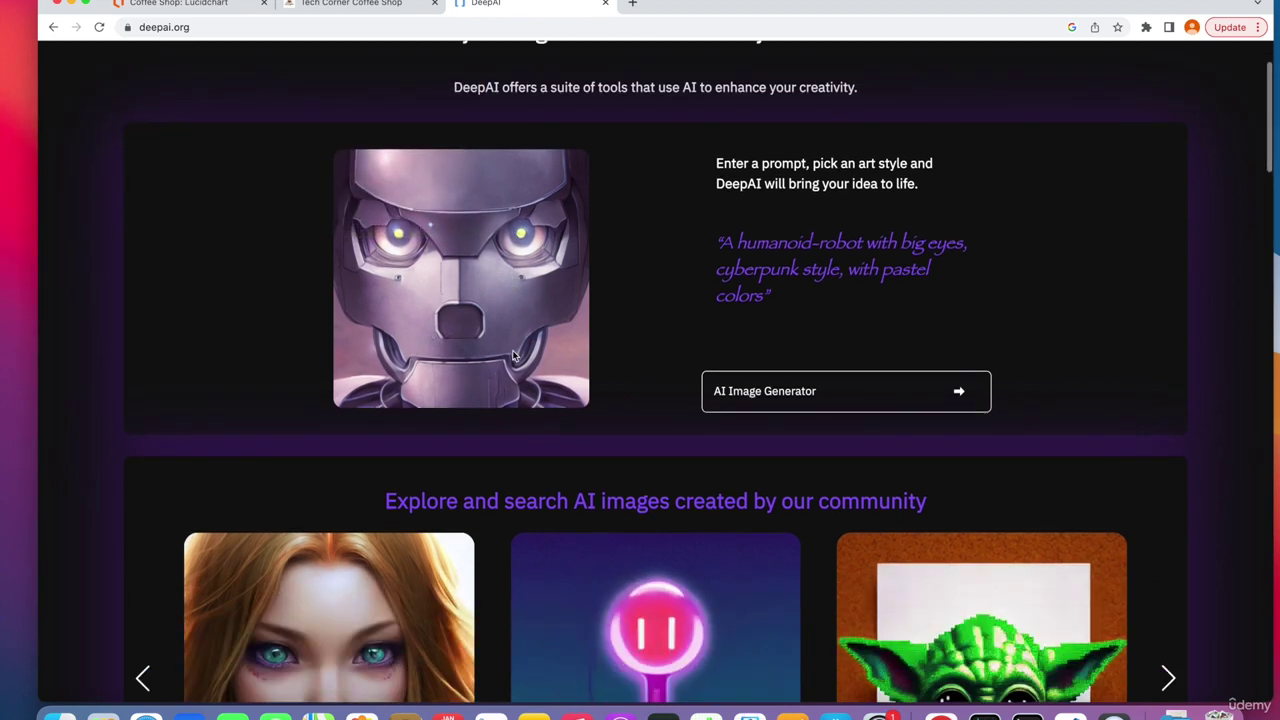
{"action": "scroll", "coordinate": [513, 355], "scroll_direction": "down", "scroll_amount": 3}
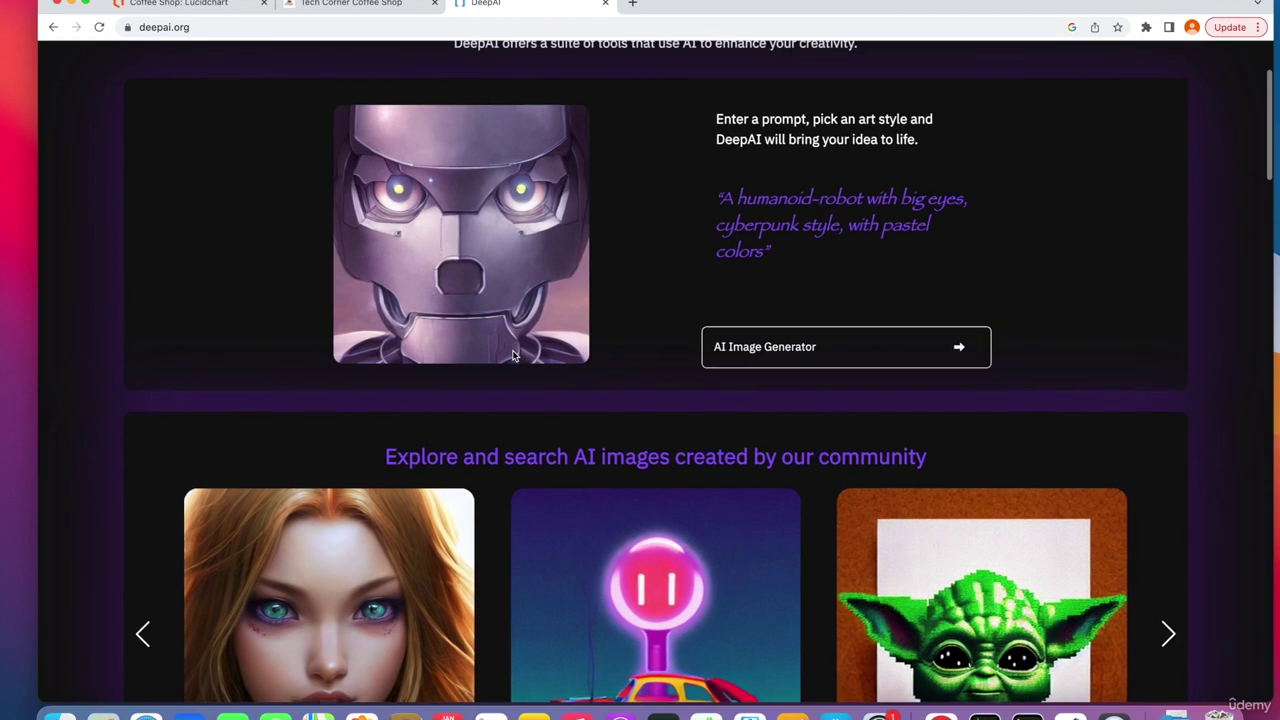
{"action": "scroll", "coordinate": [513, 355], "scroll_direction": "down", "scroll_amount": 20}
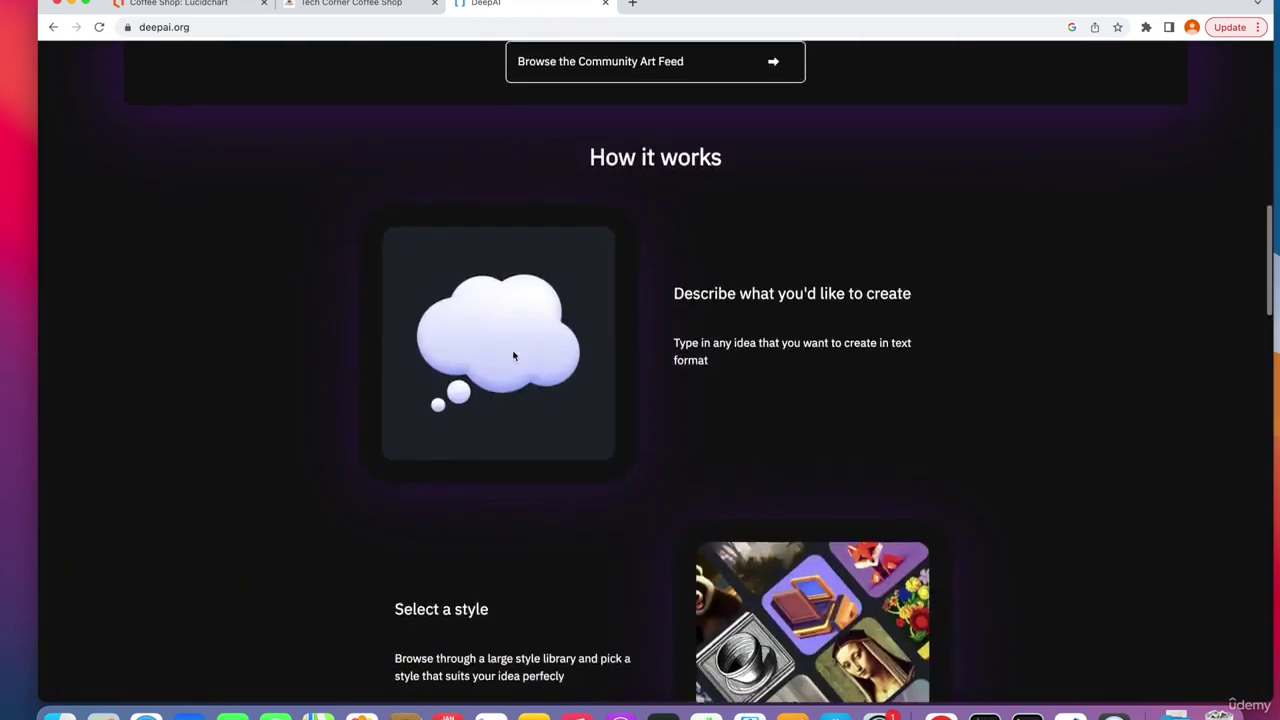
{"action": "scroll", "coordinate": [512, 355], "scroll_direction": "down", "scroll_amount": 6}
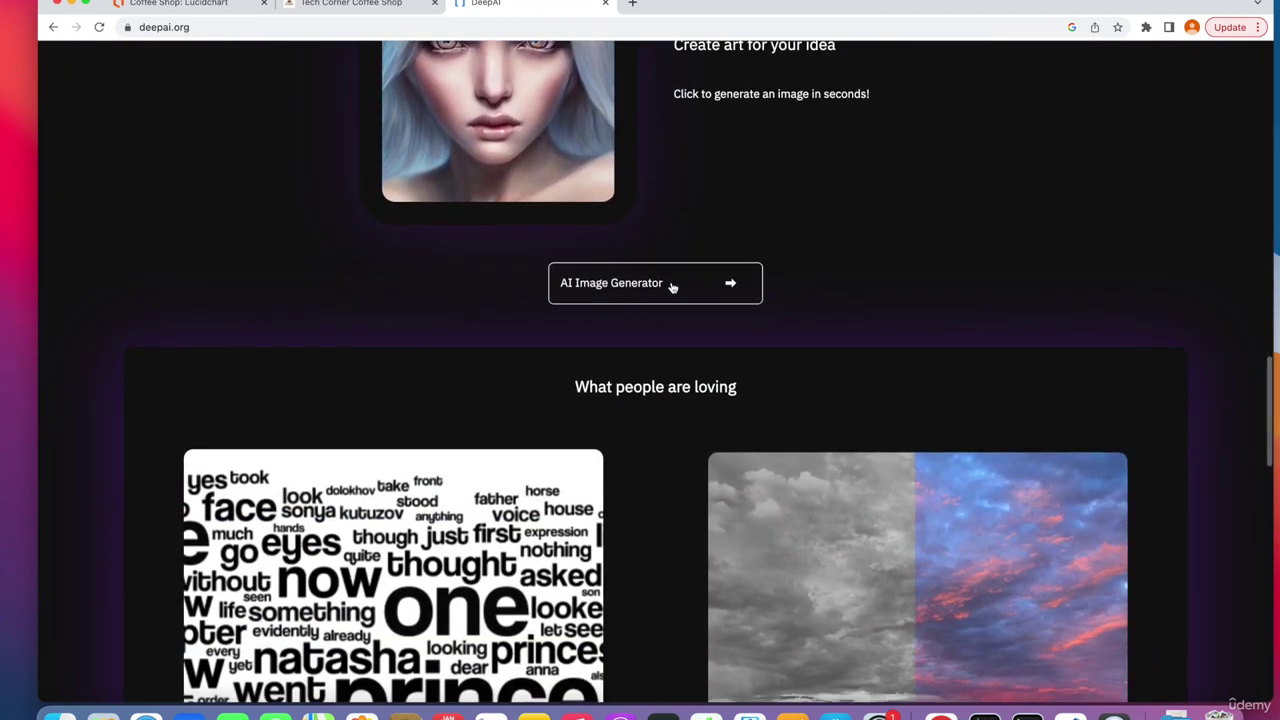
{"action": "left_click", "coordinate": [675, 285]}
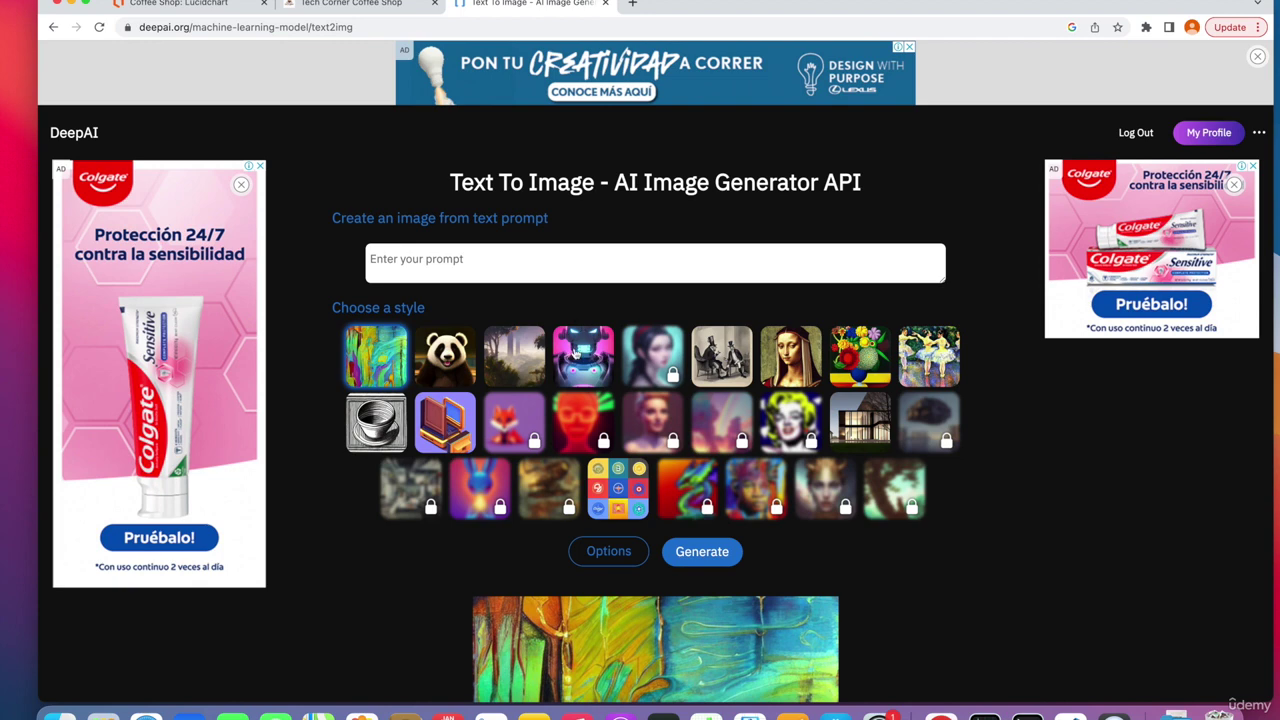
Pick the cyberpunk style thumbnail to load the Cyberpunk Generator page
{"action": "left_click", "coordinate": [575, 341]}
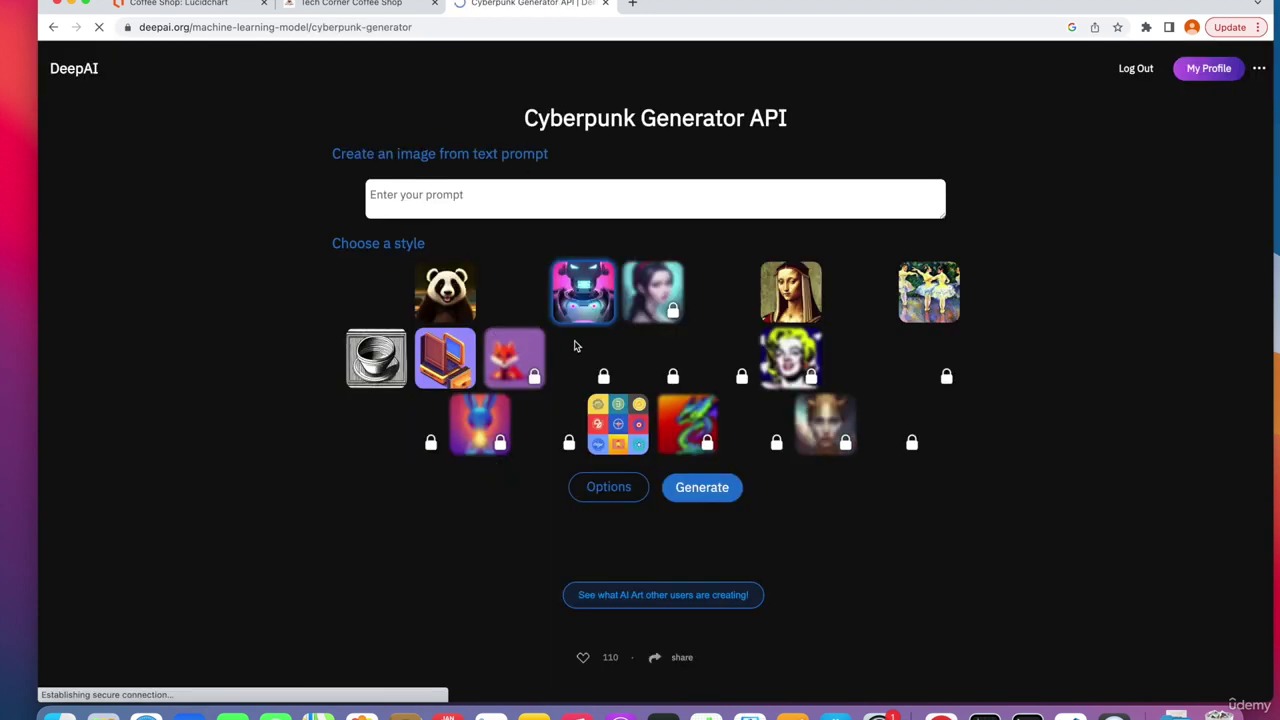
{"action": "scroll", "coordinate": [443, 643], "scroll_direction": "down", "scroll_amount": 5}
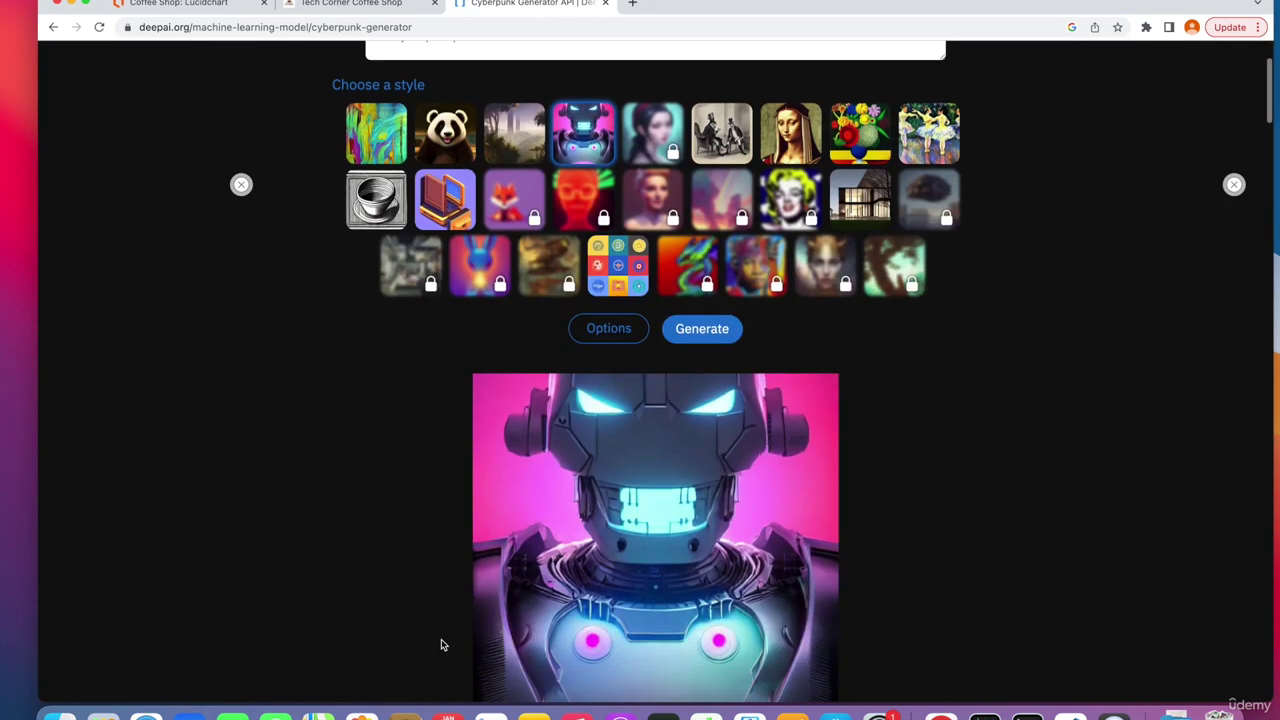
{"action": "scroll", "coordinate": [443, 645], "scroll_direction": "up", "scroll_amount": 5}
Enter the prompt 'modern coffee logo', fixing the typo and stray line break
{"action": "left_click", "coordinate": [443, 194]}
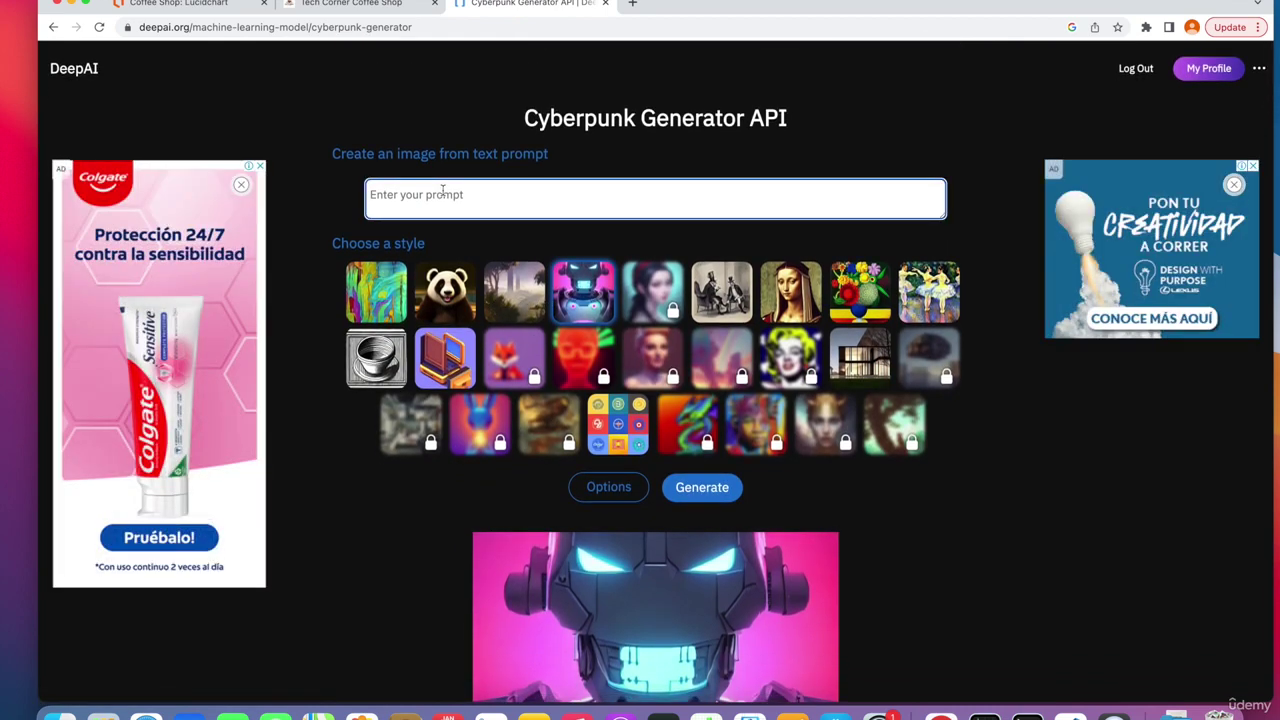
{"action": "type", "text": "coffee logo"}
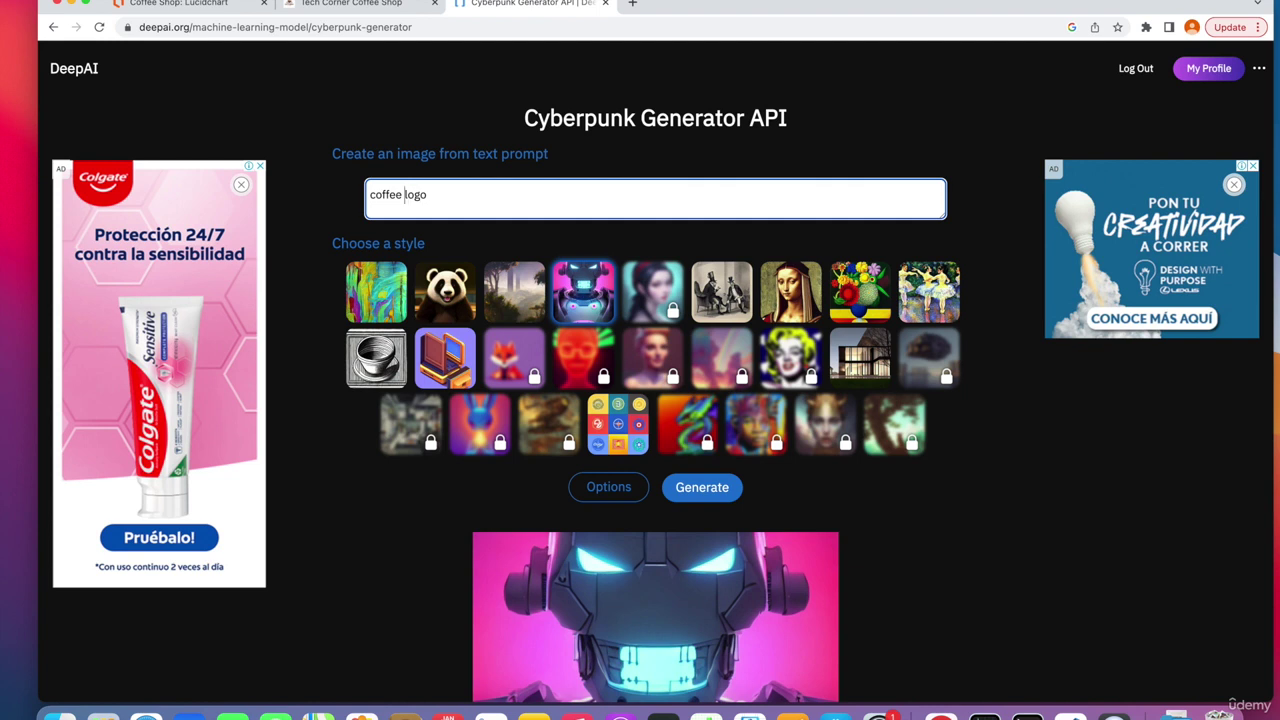
{"action": "left_click", "coordinate": [370, 195]}
{"action": "type", "text": "moden"}
{"action": "key", "text": "BackSpace"}
{"action": "type", "text": "rn"}
{"action": "key", "text": "Return"}
{"action": "key", "text": "BackSpace"}
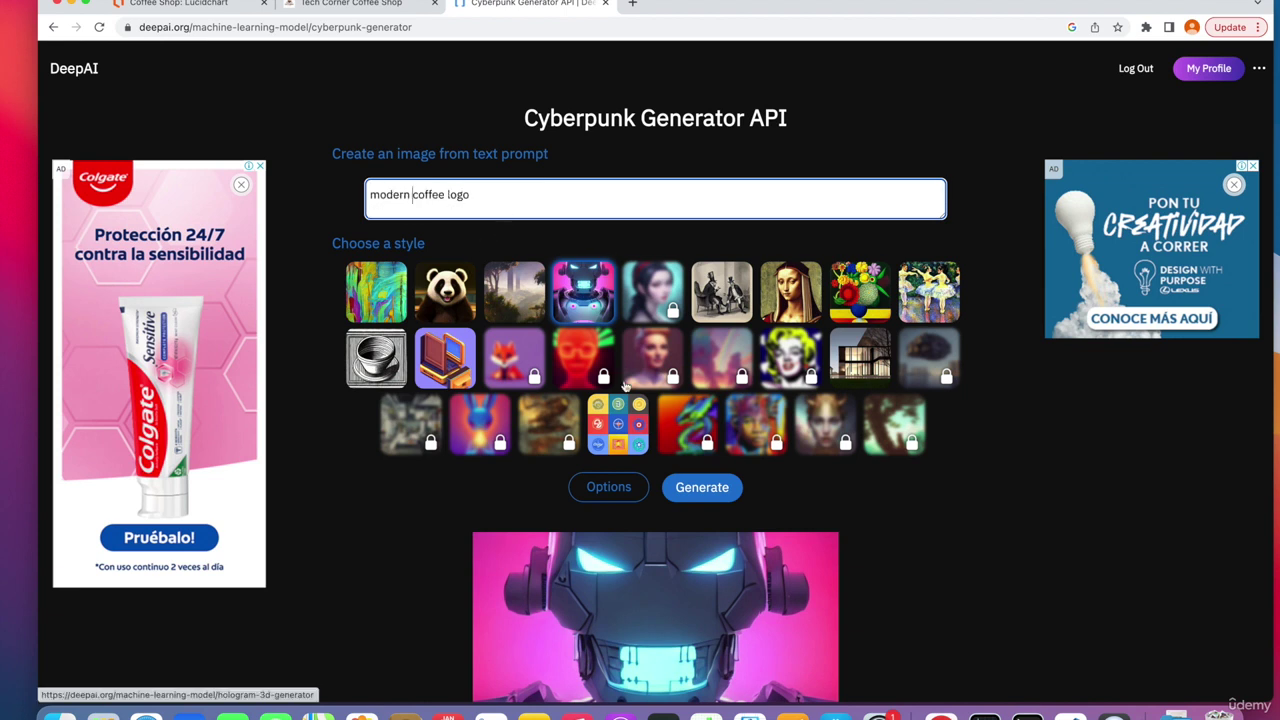
Generate the cyberpunk image and scroll down to the resulting neon logo
{"action": "left_click", "coordinate": [710, 494]}
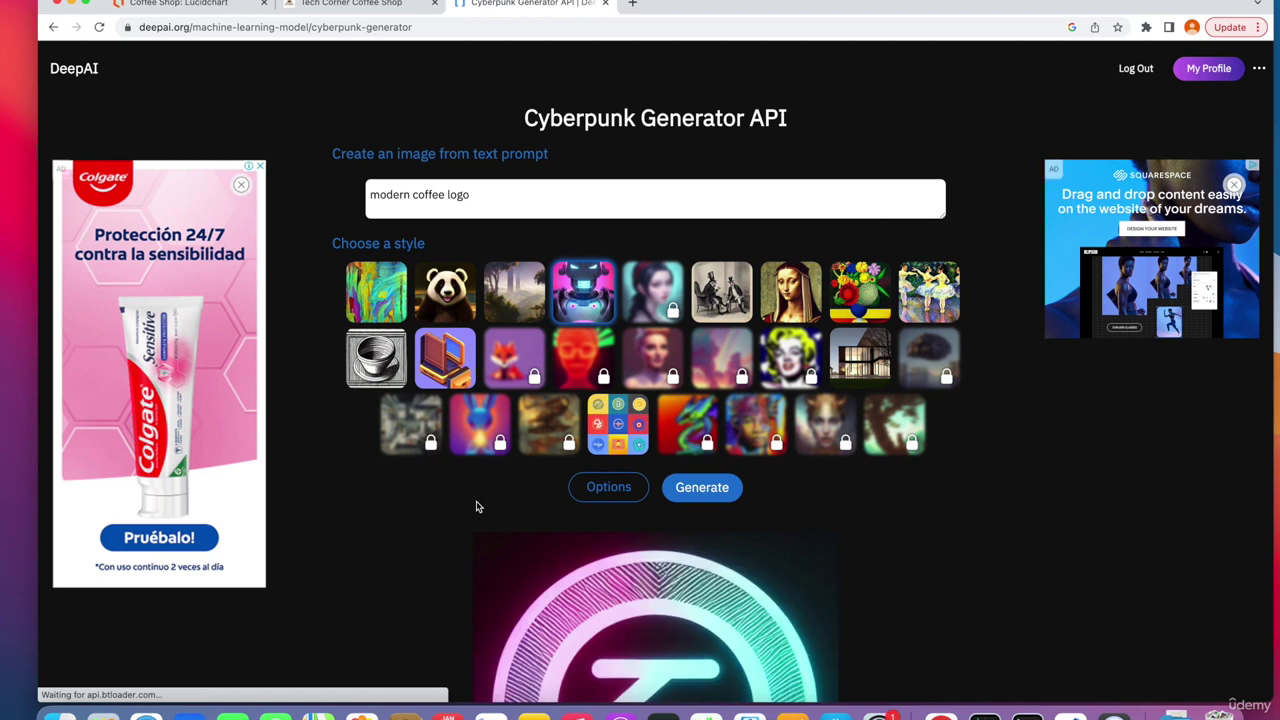
{"action": "scroll", "coordinate": [477, 506], "scroll_direction": "down", "scroll_amount": 2}
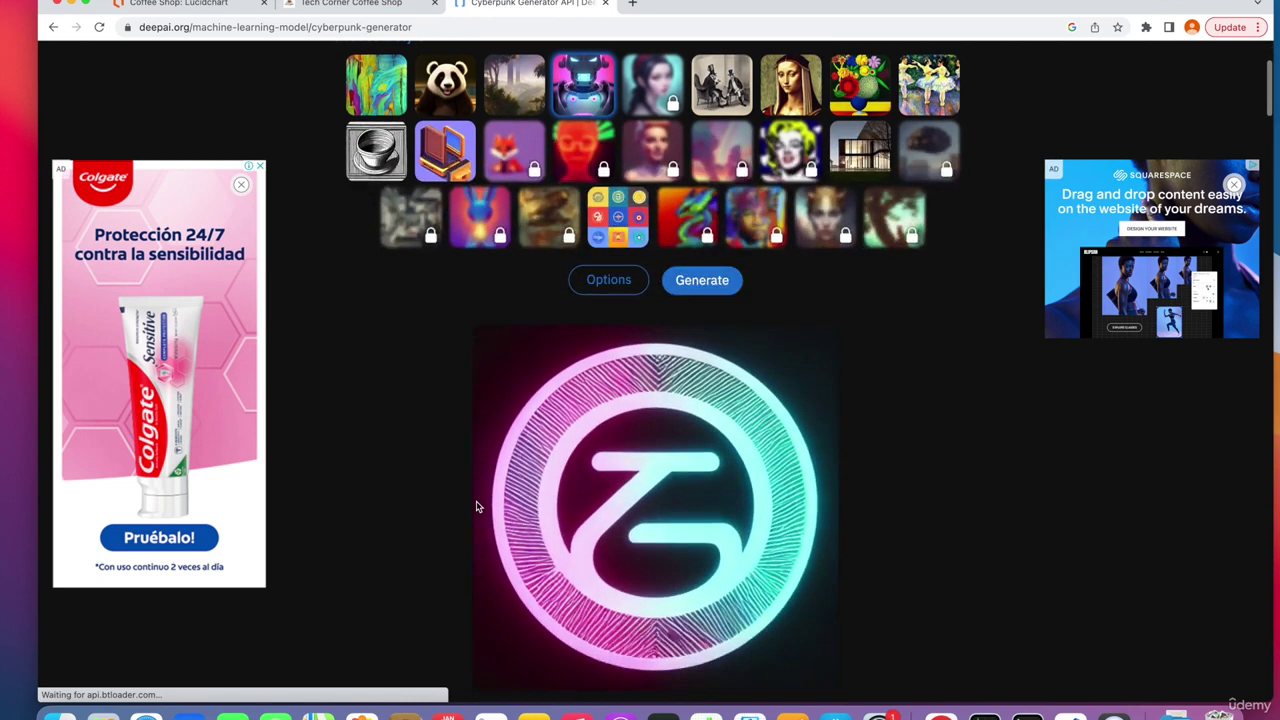
{"action": "scroll", "coordinate": [477, 507], "scroll_direction": "down", "scroll_amount": 3}
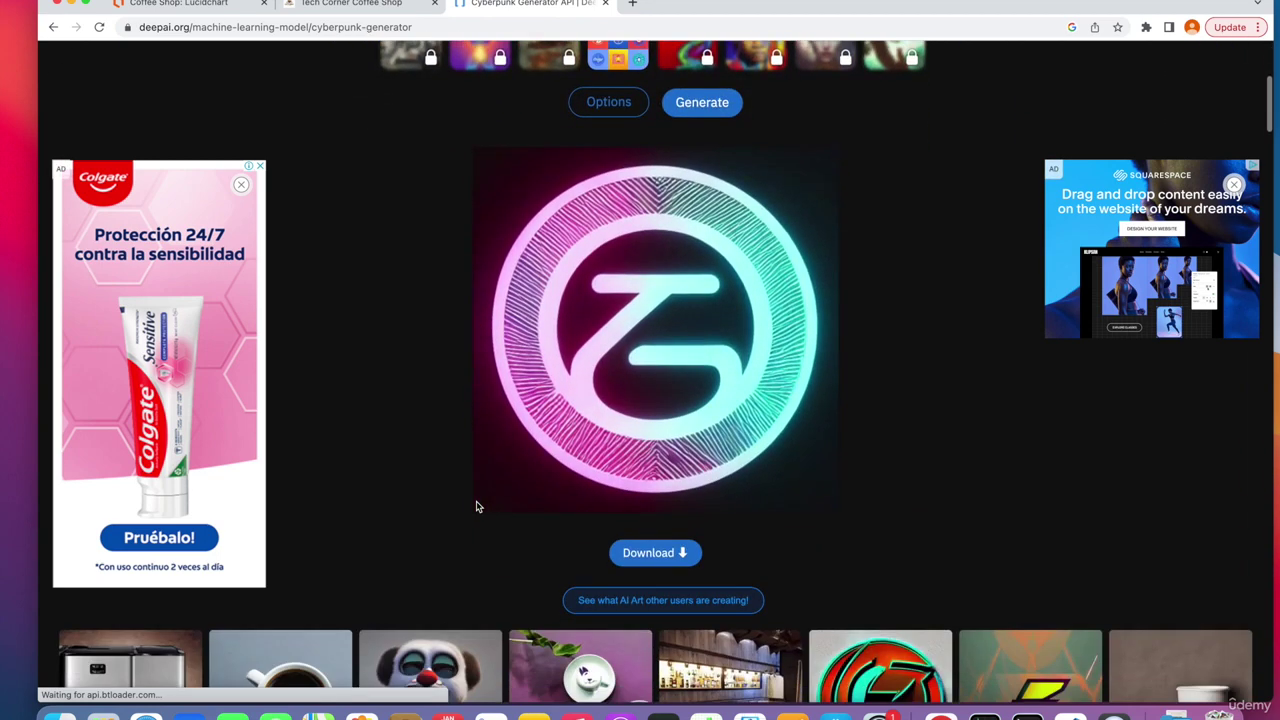
Download the generated neon cyberpunk coffee logo image
{"action": "left_click", "coordinate": [678, 553]}
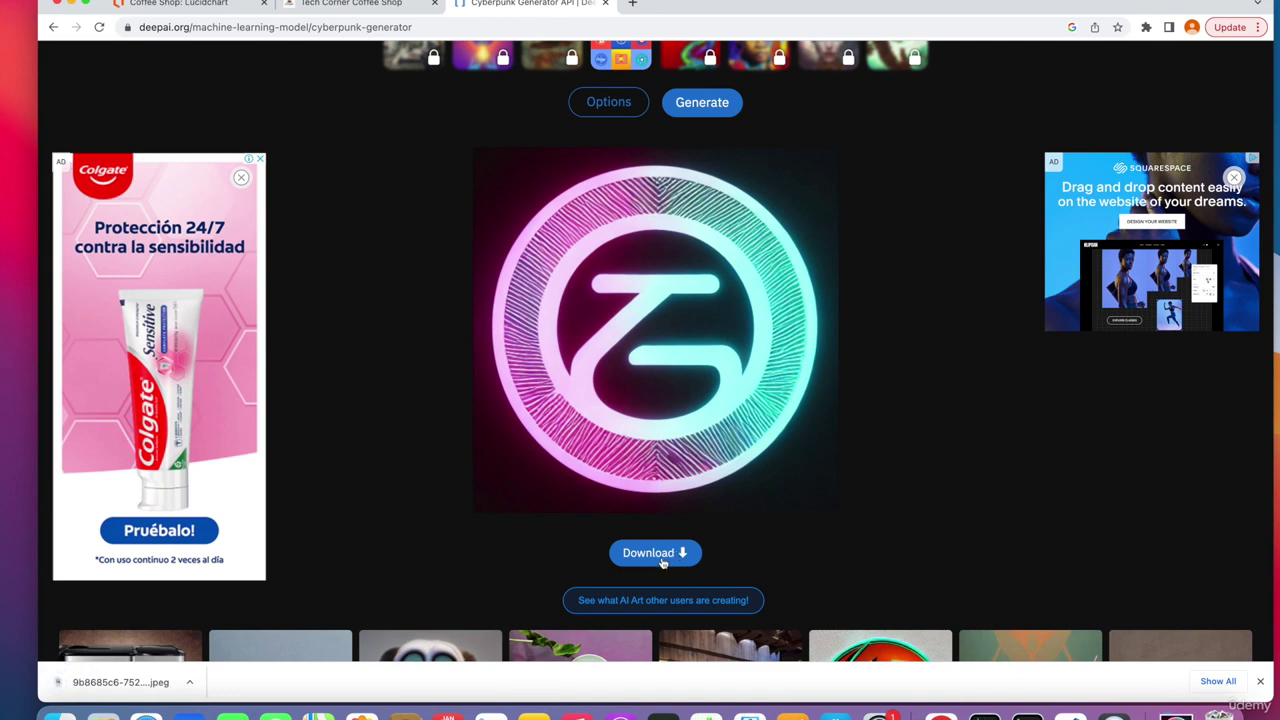
{"action": "scroll", "coordinate": [773, 213], "scroll_direction": "up", "scroll_amount": 5}
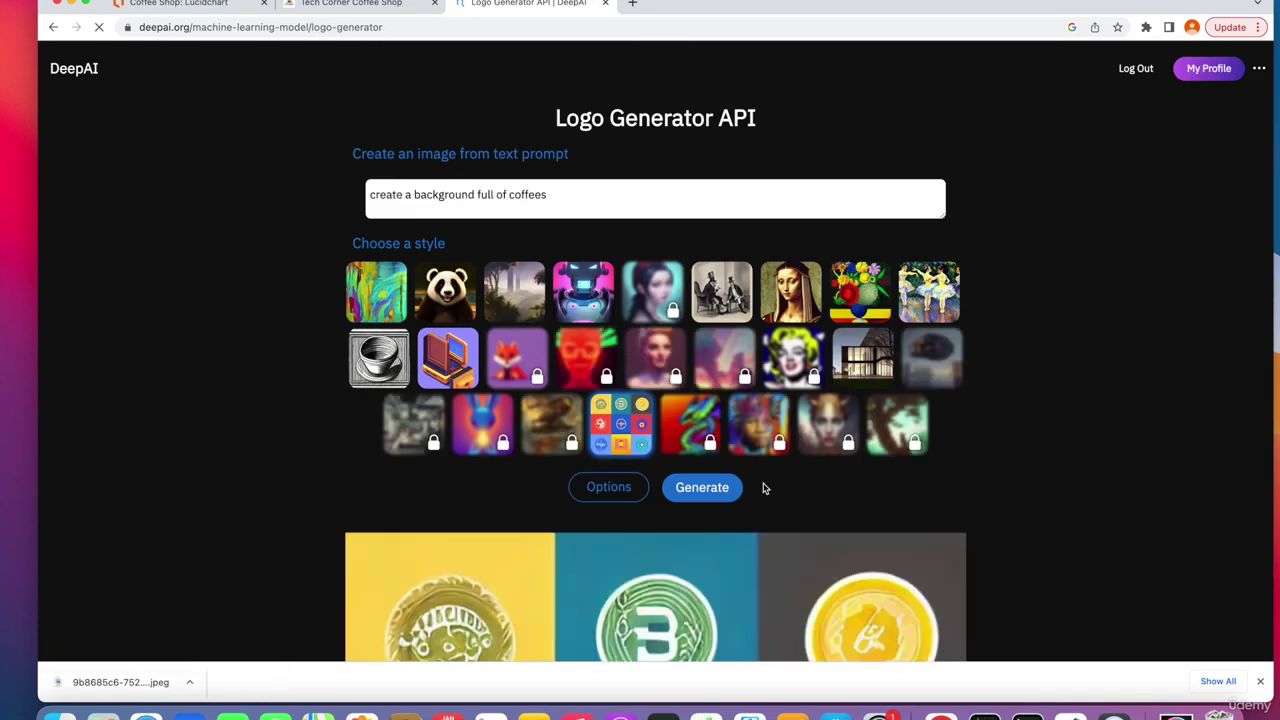
{"action": "scroll", "coordinate": [763, 488], "scroll_direction": "down", "scroll_amount": 3}
{"action": "scroll", "coordinate": [763, 488], "scroll_direction": "down", "scroll_amount": 4}
{"action": "scroll", "coordinate": [763, 488], "scroll_direction": "up", "scroll_amount": 3}
Generate the coffee badges image from 'create a background full of coffees' and download it
{"action": "left_click", "coordinate": [722, 261]}
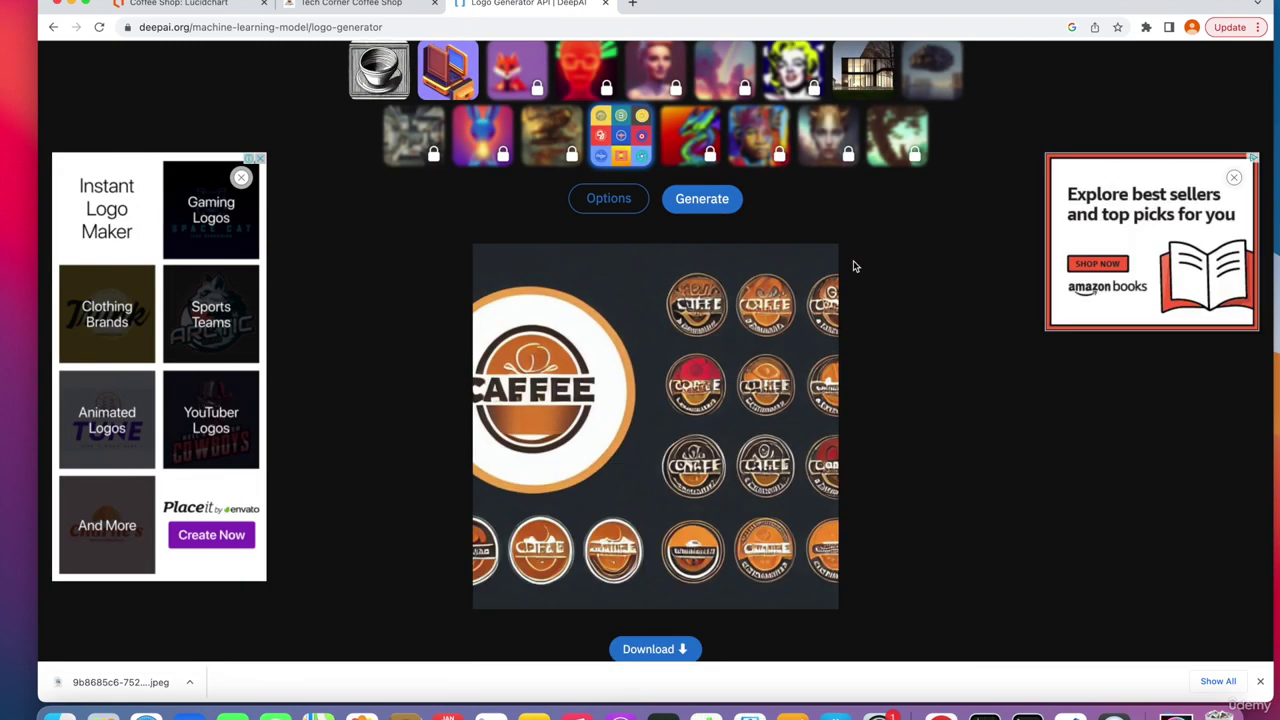
{"action": "scroll", "coordinate": [853, 266], "scroll_direction": "down", "scroll_amount": 2}
{"action": "left_click", "coordinate": [648, 546]}
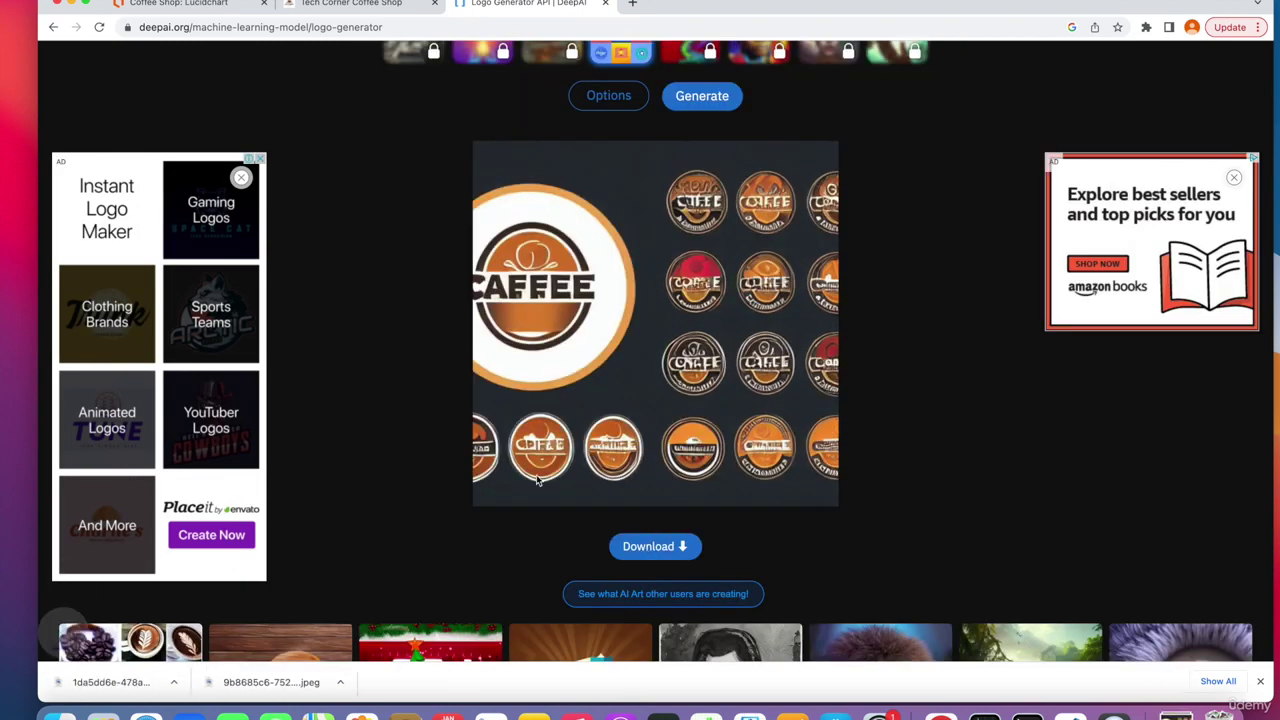
{"action": "scroll", "coordinate": [466, 346], "scroll_direction": "up", "scroll_amount": 5}
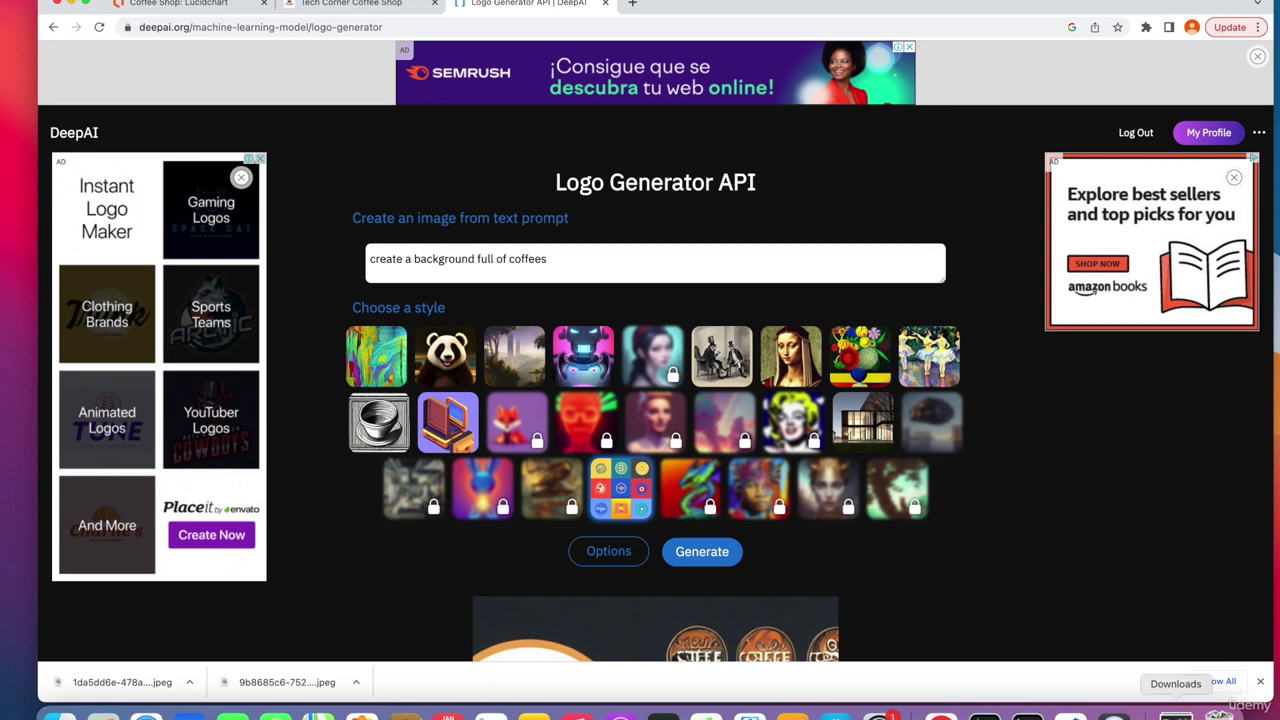
Open the Downloads folder and rename the 1da5dd6e coffee image to coffee-background
{"action": "left_click", "coordinate": [1176, 713]}
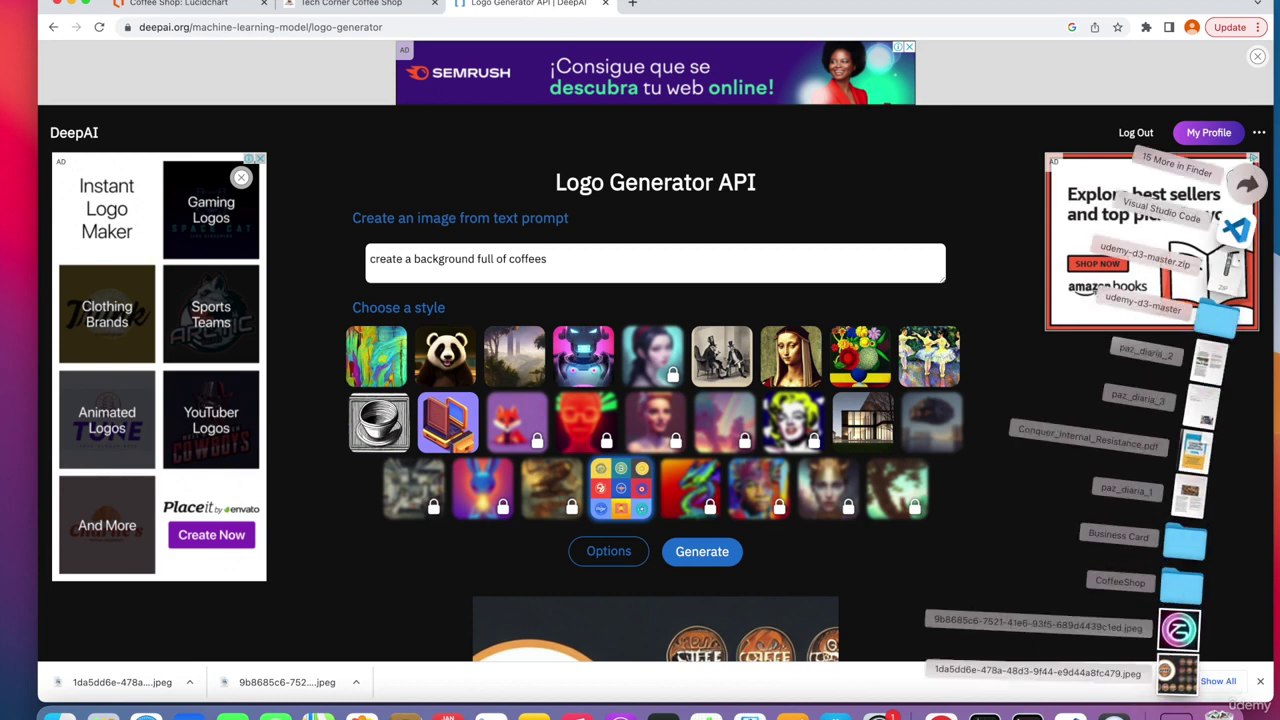
{"action": "left_click", "coordinate": [1250, 172]}
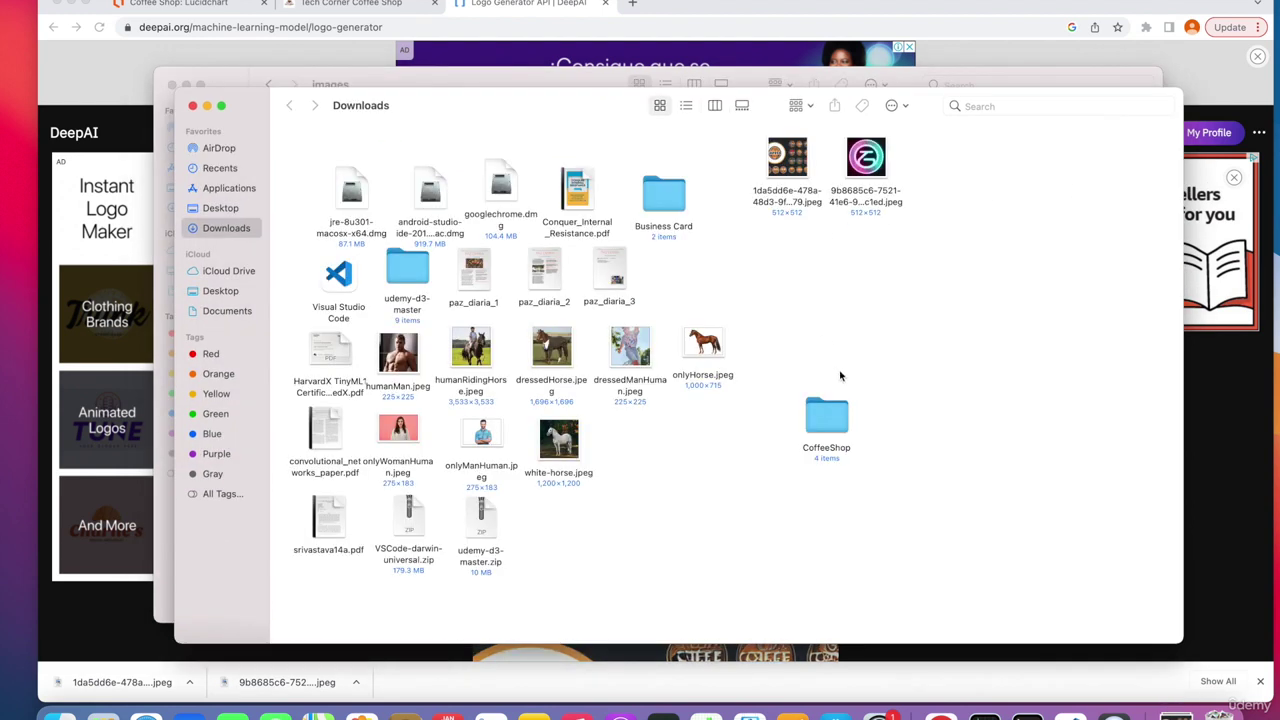
{"action": "left_click", "coordinate": [786, 199]}
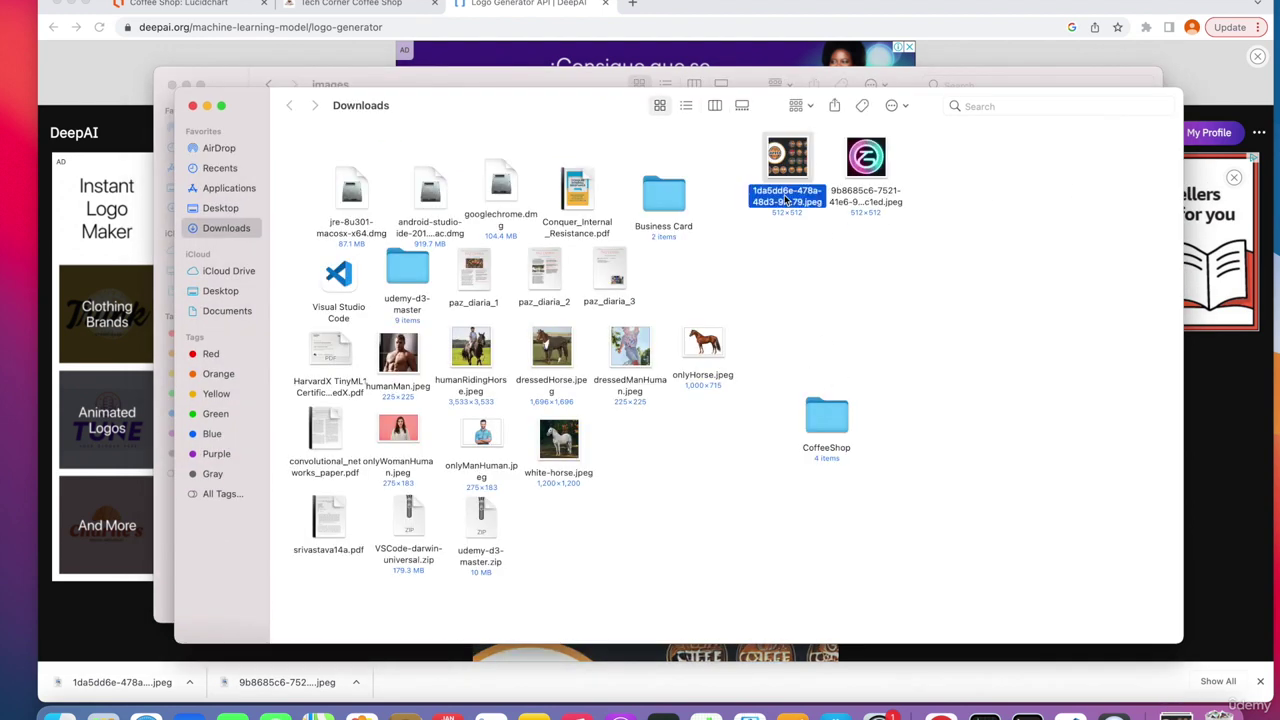
{"action": "left_click", "coordinate": [786, 199]}
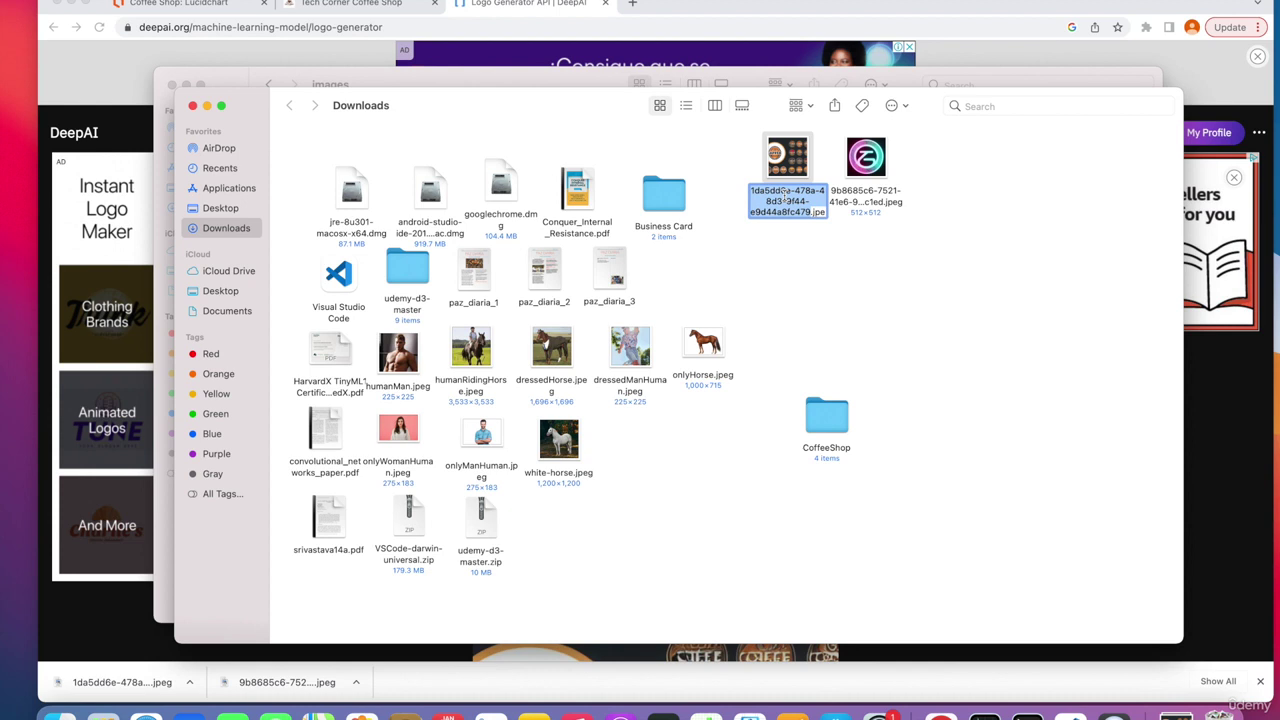
{"action": "type", "text": "coffee"}
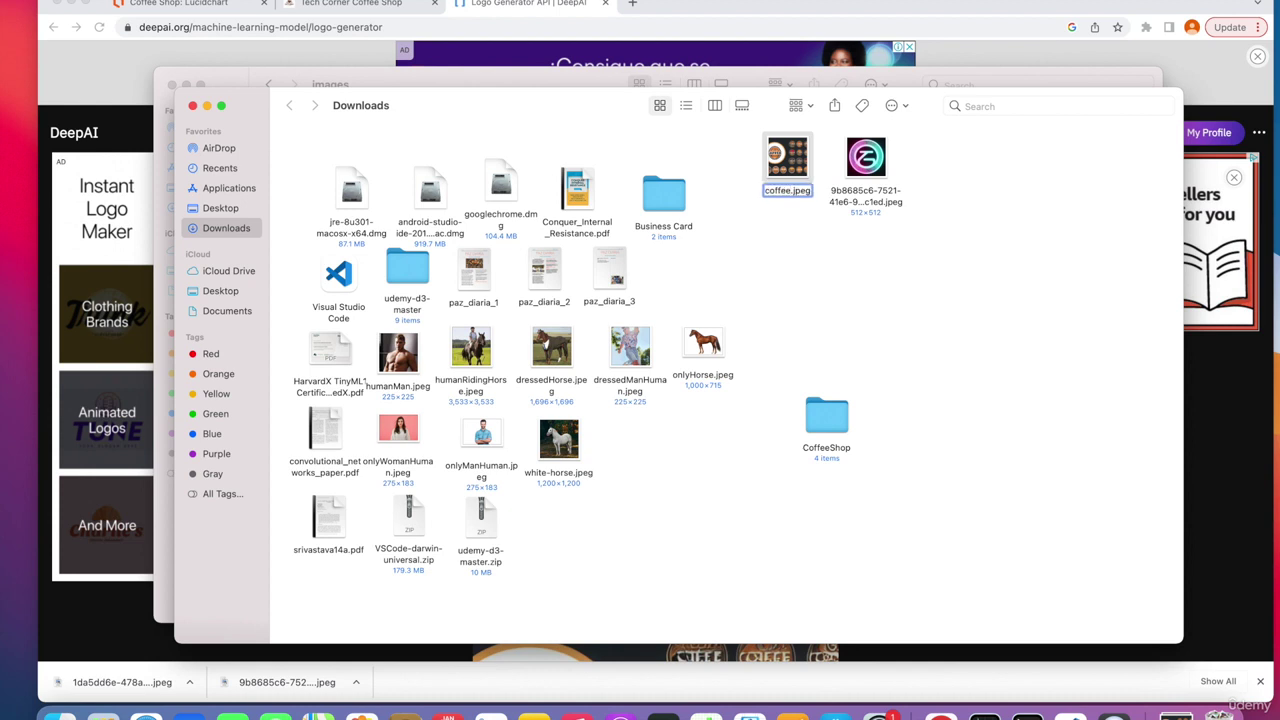
{"action": "type", "text": "-background"}
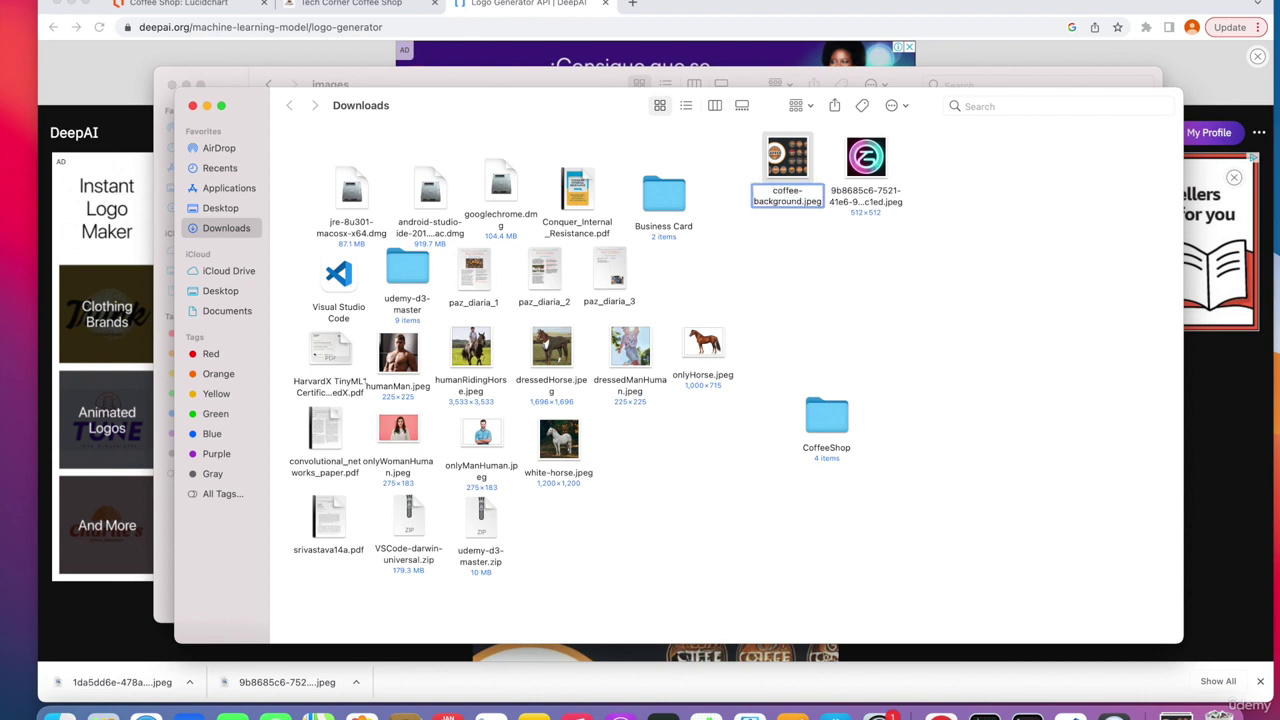
Close the music player that opened and preview the 9b8685c6 neon logo image
{"action": "left_click", "coordinate": [575, 714]}
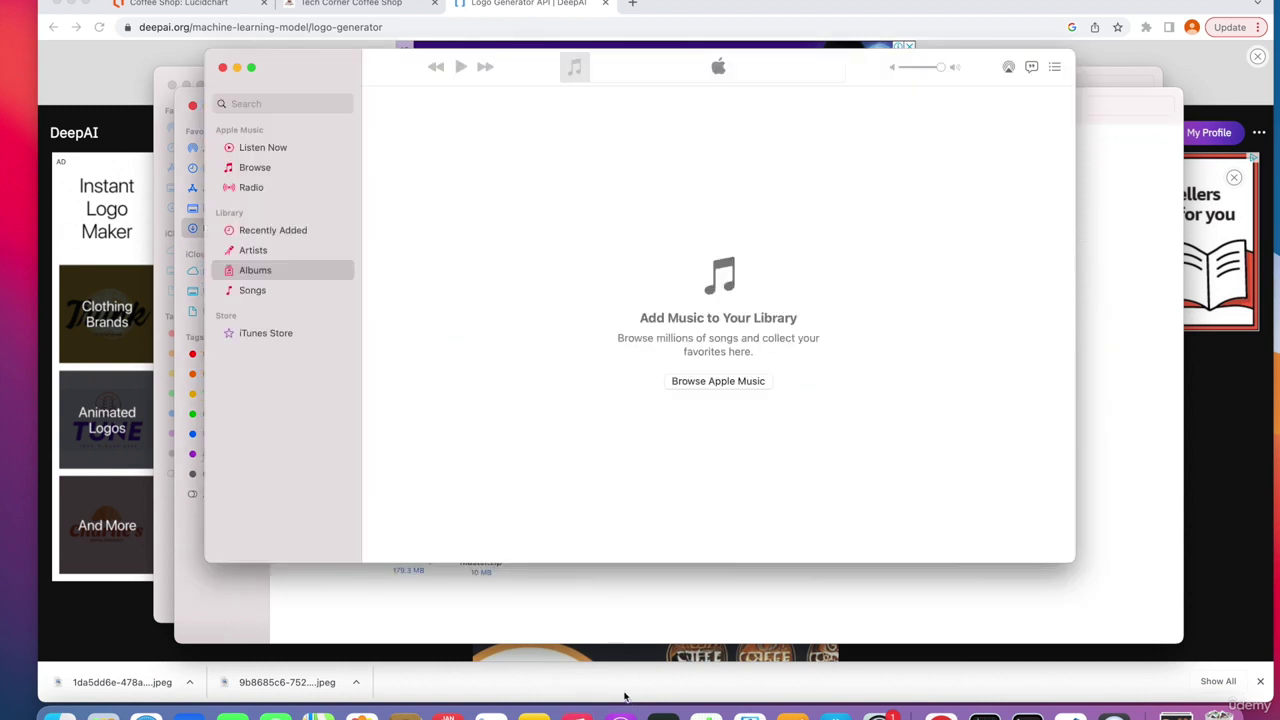
{"action": "left_click", "coordinate": [222, 67]}
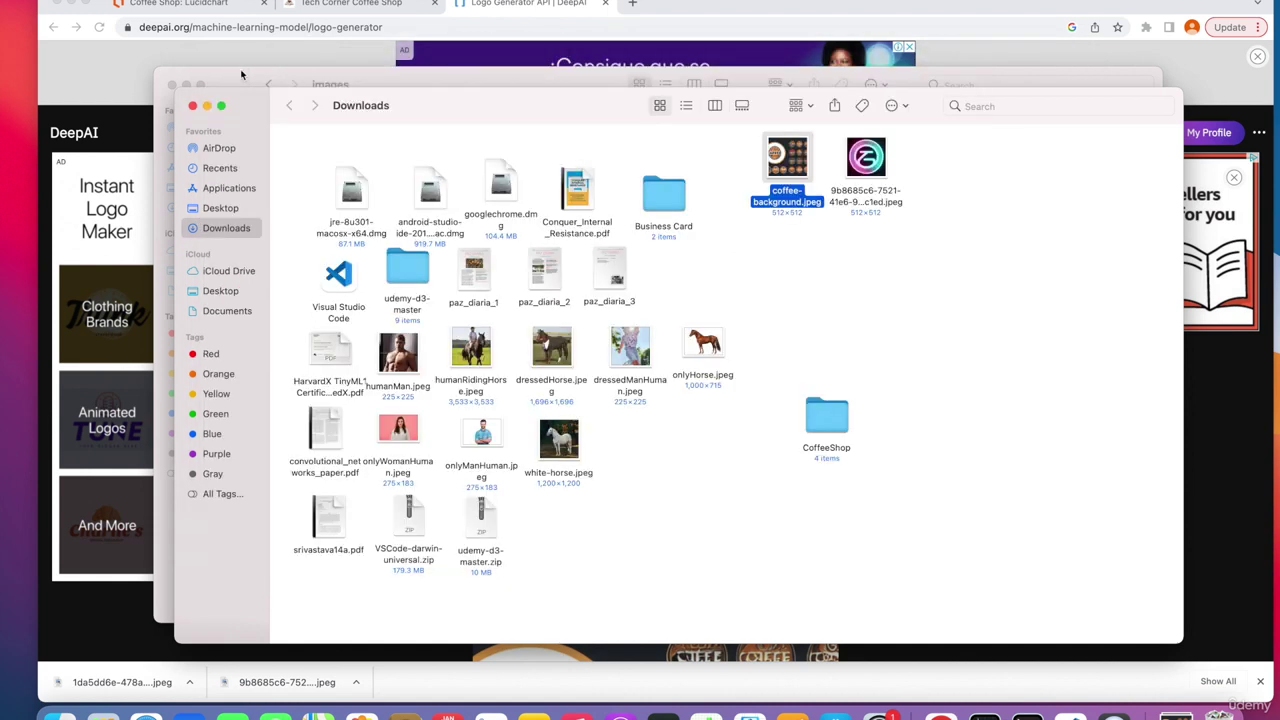
{"action": "double_click", "coordinate": [858, 199]}
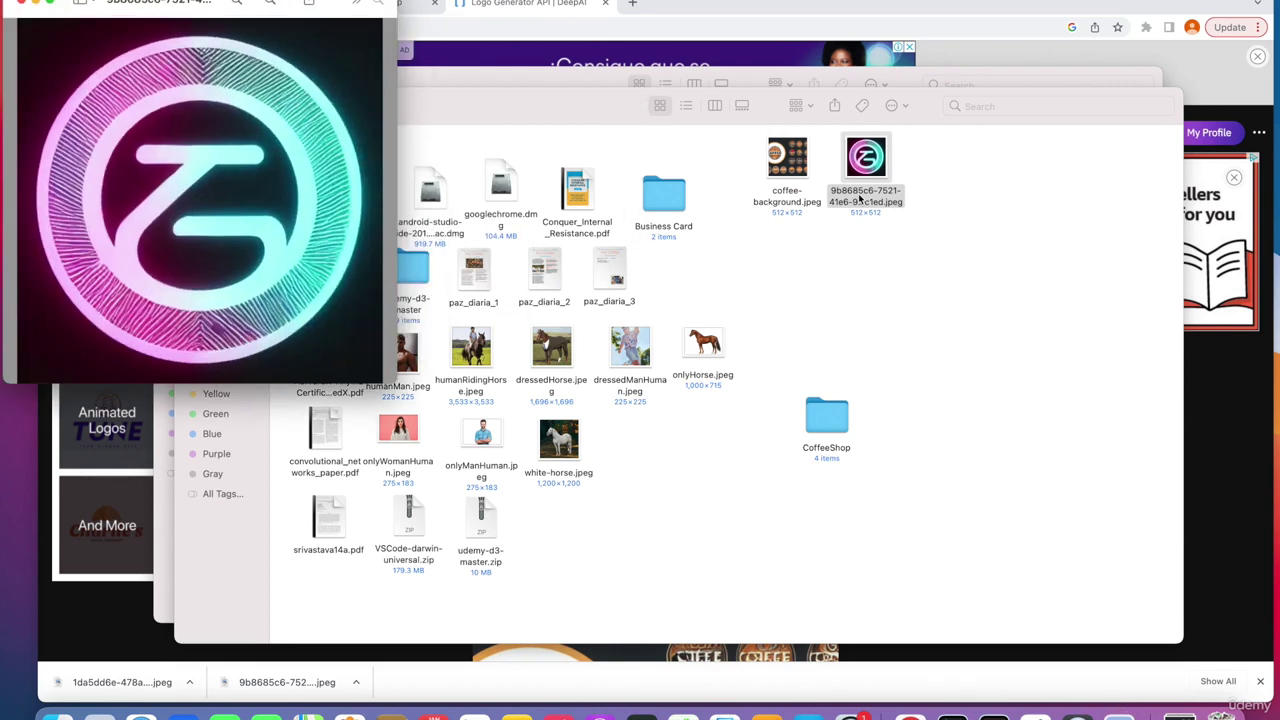
Close the preview and rename the neon logo file to coffee-logo.jpeg
{"action": "left_click", "coordinate": [23, 4]}
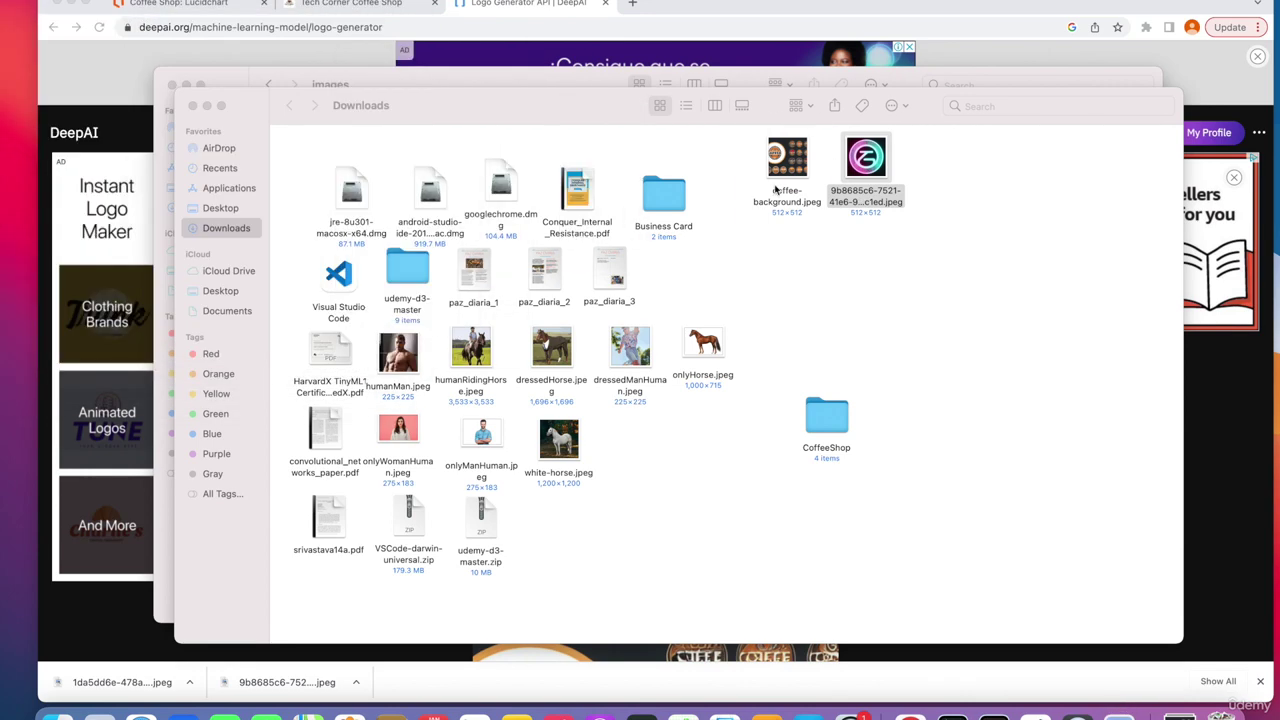
{"action": "left_click", "coordinate": [848, 200]}
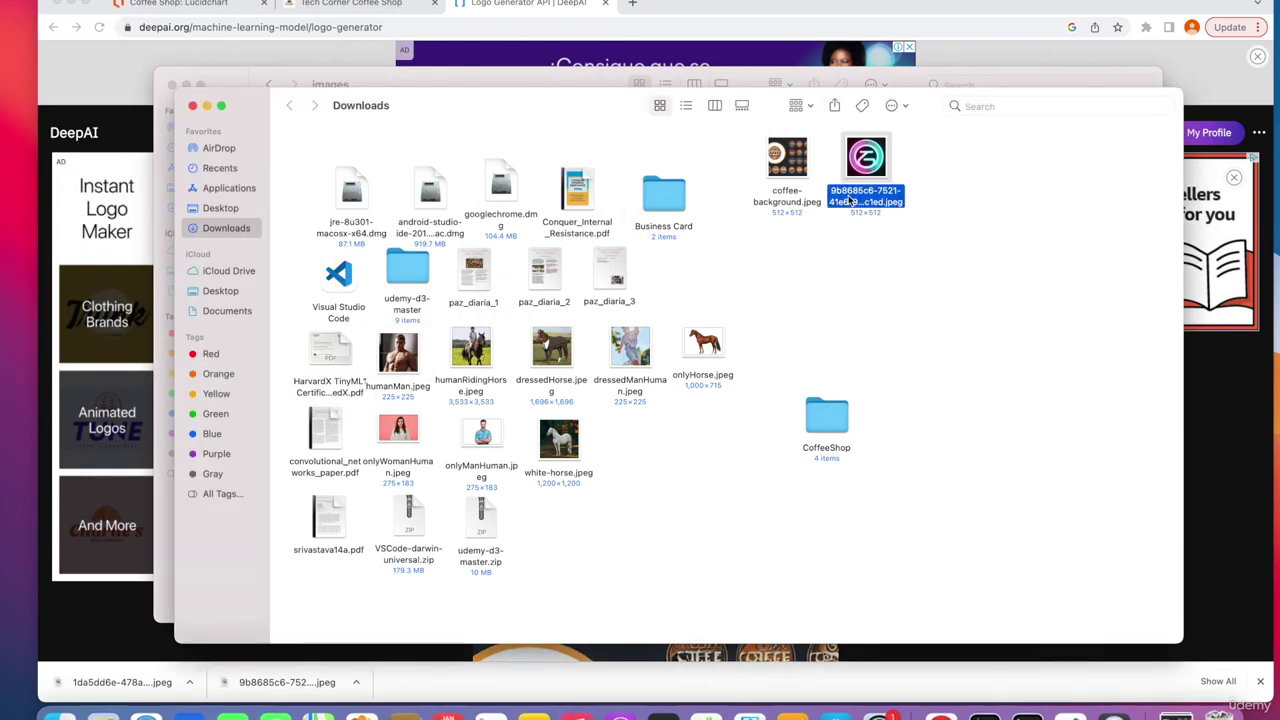
{"action": "right_click", "coordinate": [848, 200]}
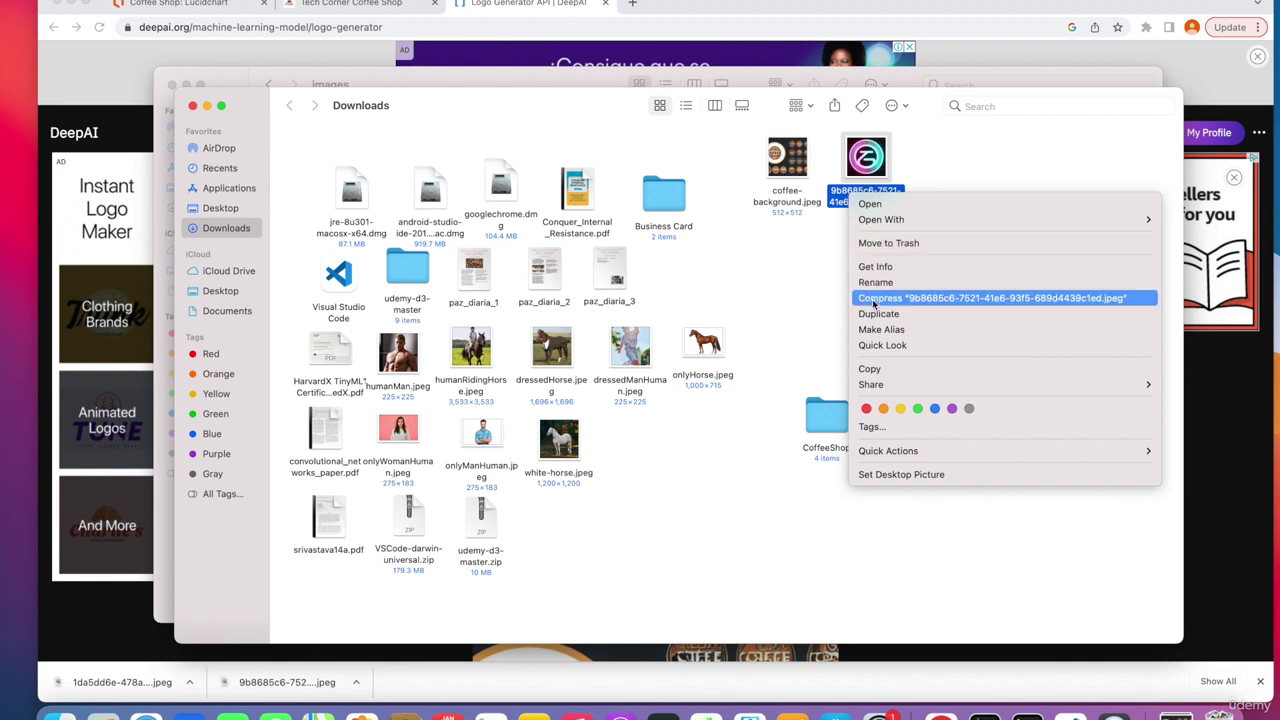
{"action": "left_click", "coordinate": [911, 283]}
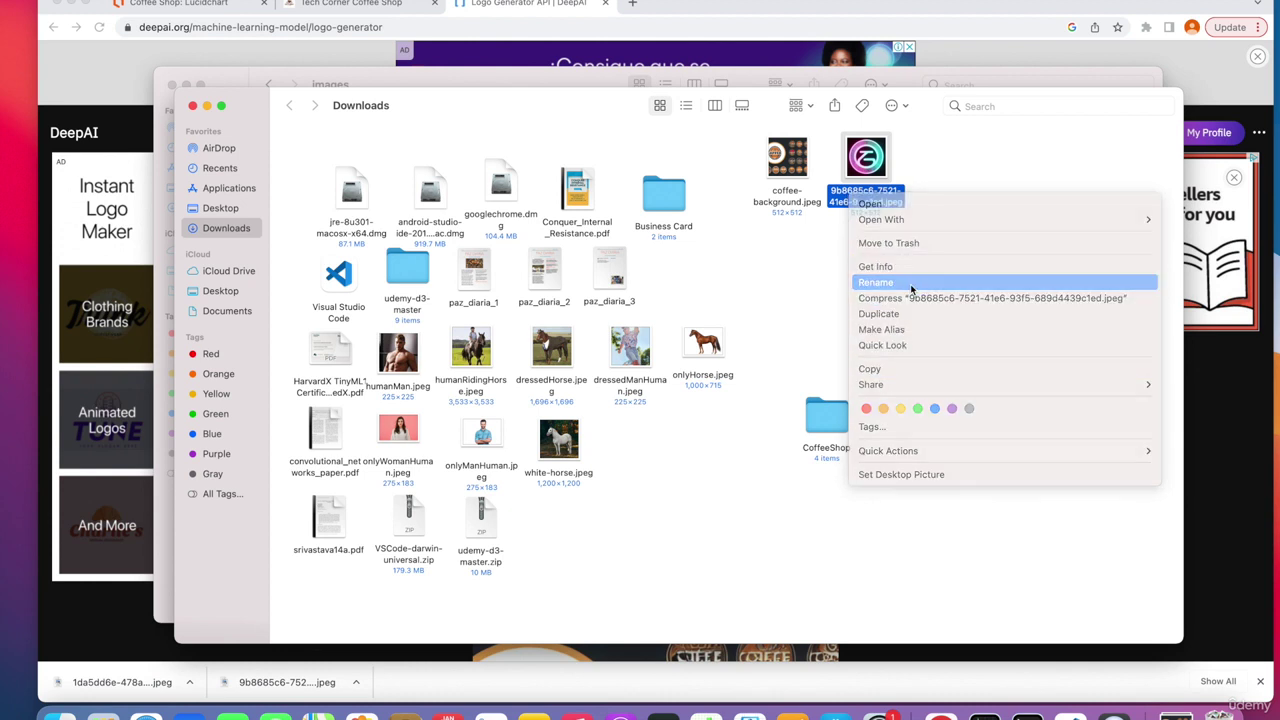
{"action": "type", "text": "coffee-logo"}
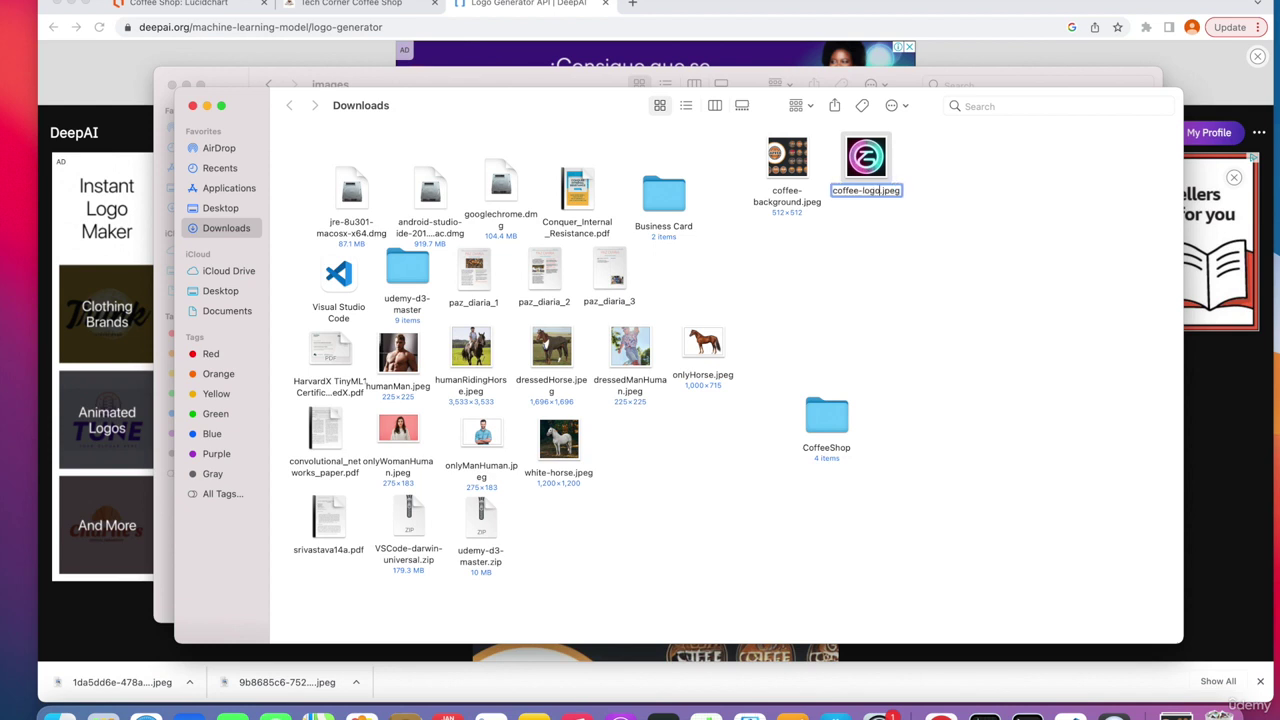
{"action": "left_click", "coordinate": [948, 361]}
Move coffee-logo.jpeg and coffee-background.jpeg into the CoffeeShop project's images folder
{"action": "left_click", "coordinate": [783, 152]}
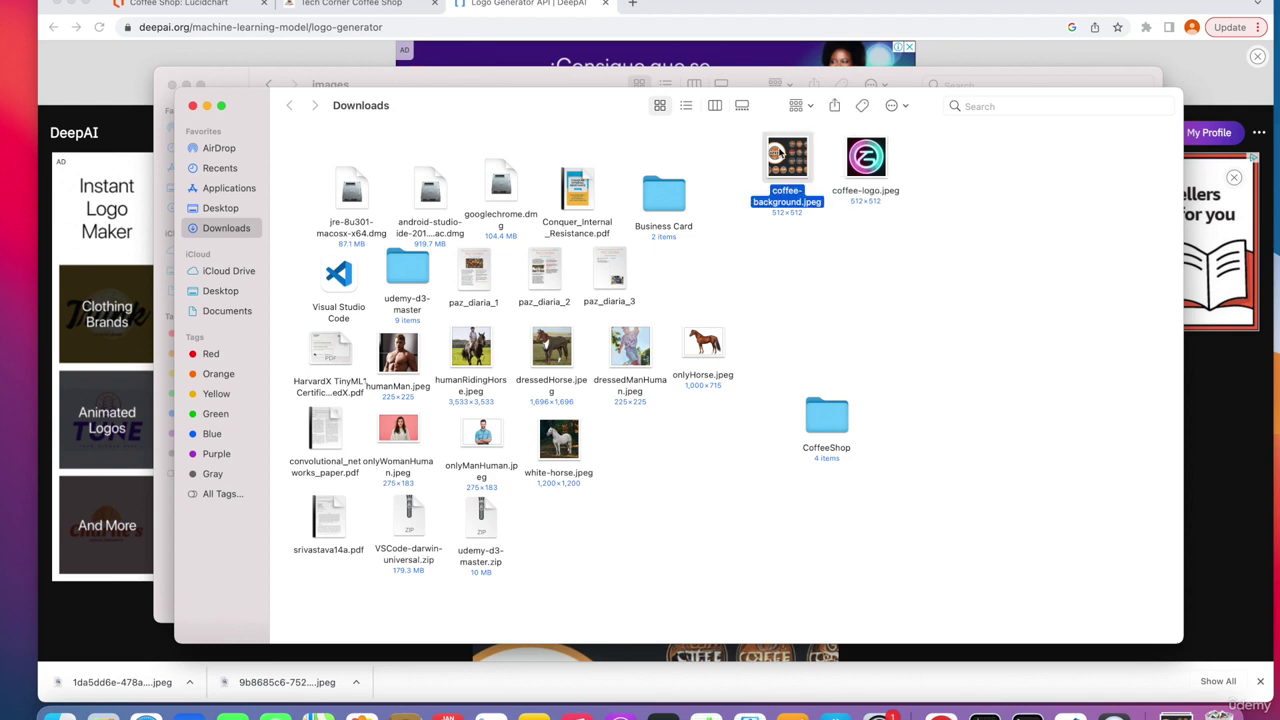
{"action": "left_click", "coordinate": [864, 160], "text": "super"}
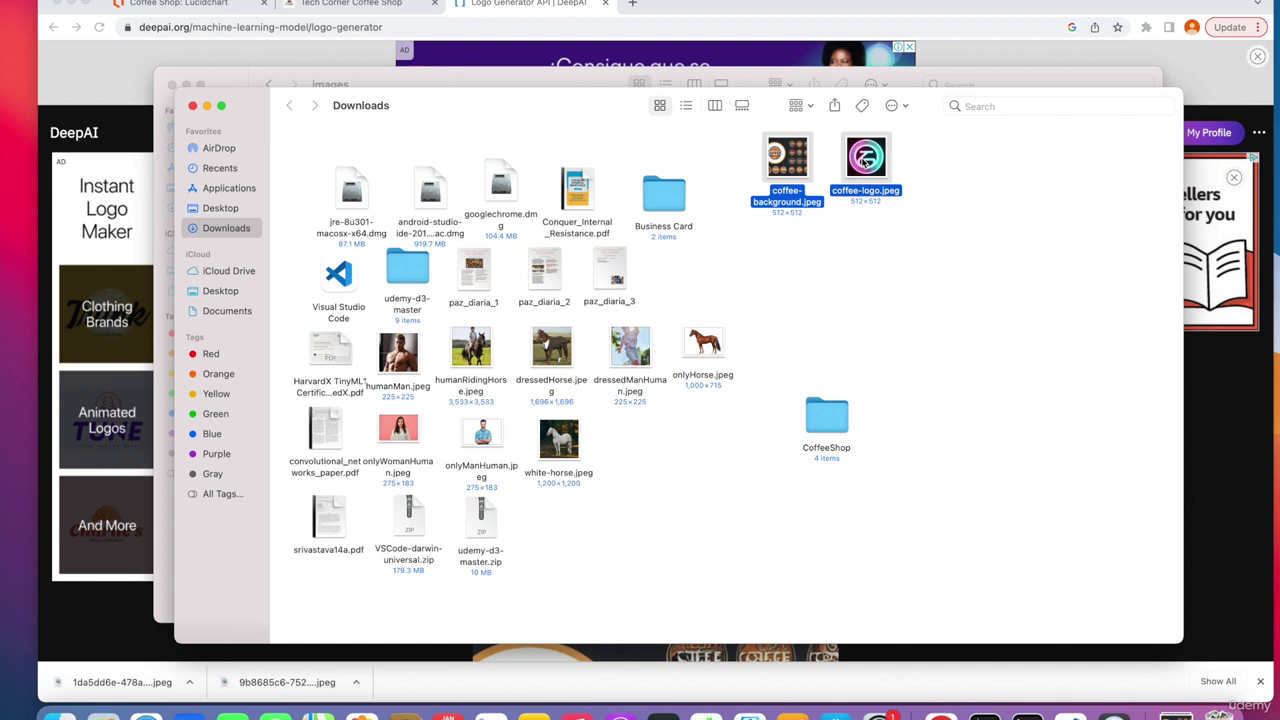
{"action": "left_click_drag", "start_coordinate": [864, 160], "coordinate": [838, 416]}
{"action": "double_click", "coordinate": [838, 416]}
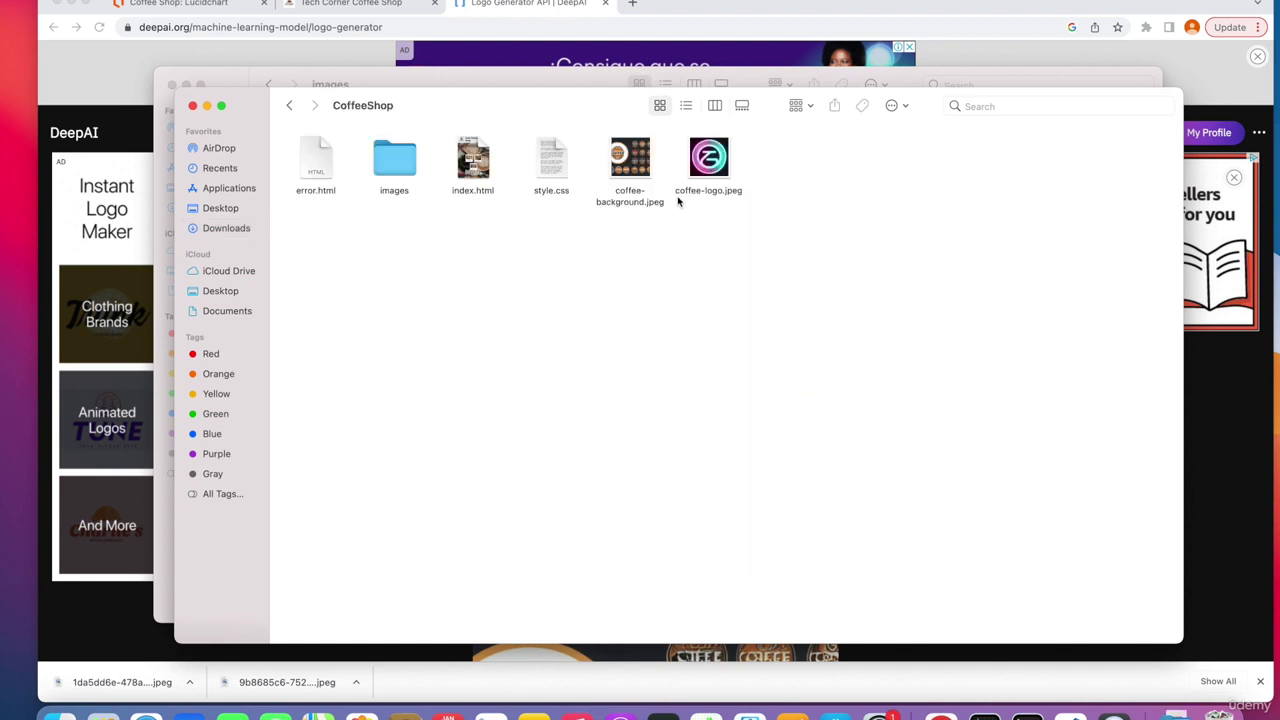
{"action": "left_click", "coordinate": [636, 162]}
{"action": "left_click", "coordinate": [718, 155], "text": "super"}
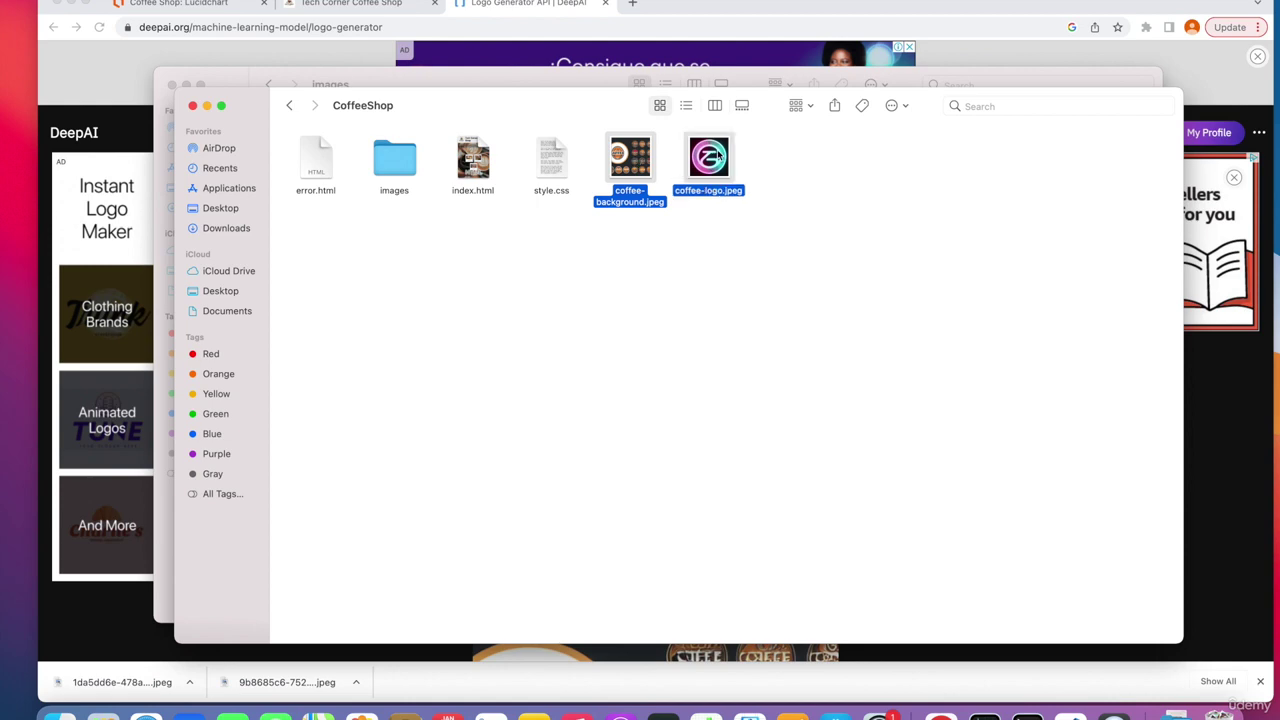
{"action": "left_click_drag", "start_coordinate": [640, 162], "coordinate": [402, 174]}
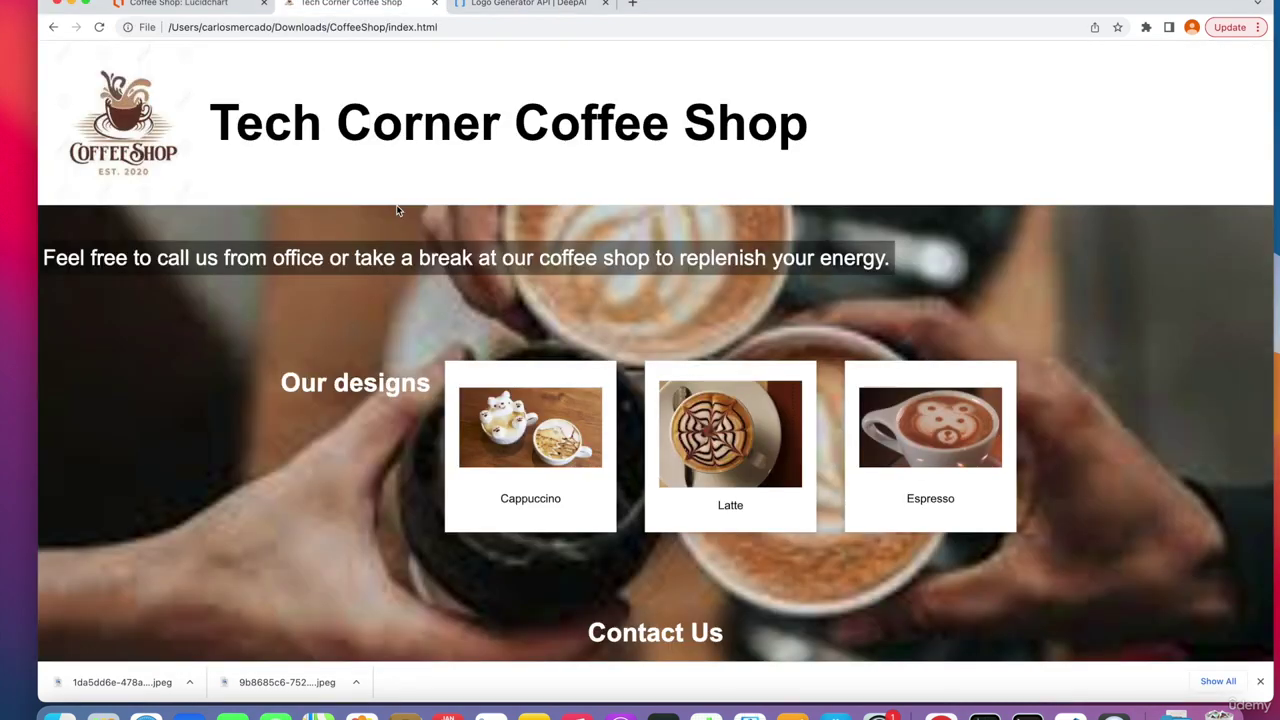
Reload the Tech Corner Coffee Shop page to show the neon logo and coffee background
{"action": "key", "text": "super+r"}
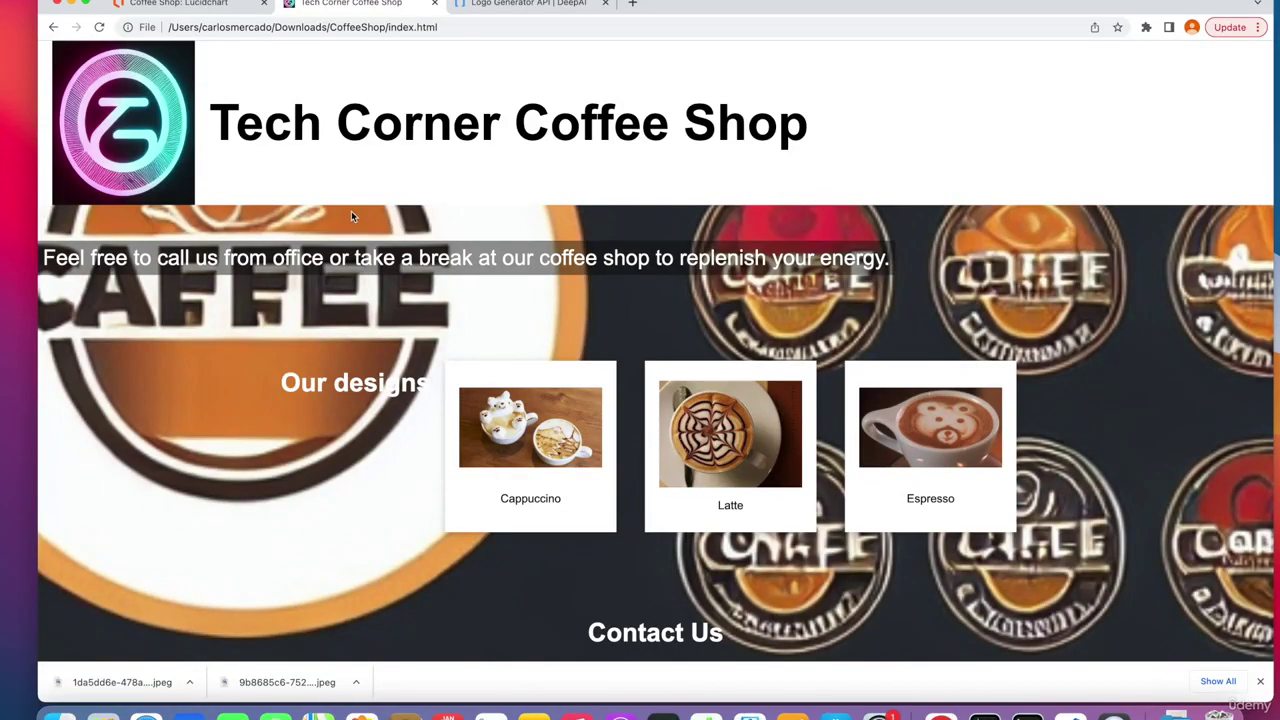
{"action": "scroll", "coordinate": [272, 371], "scroll_direction": "down", "scroll_amount": 2}
{"action": "scroll", "coordinate": [272, 371], "scroll_direction": "up", "scroll_amount": 2}
Edit and save the h1 header colours in style.css so Tech Corner appears pink on reload
{"action": "key", "text": "super+Tab"}
{"action": "type", "text": "h1"}
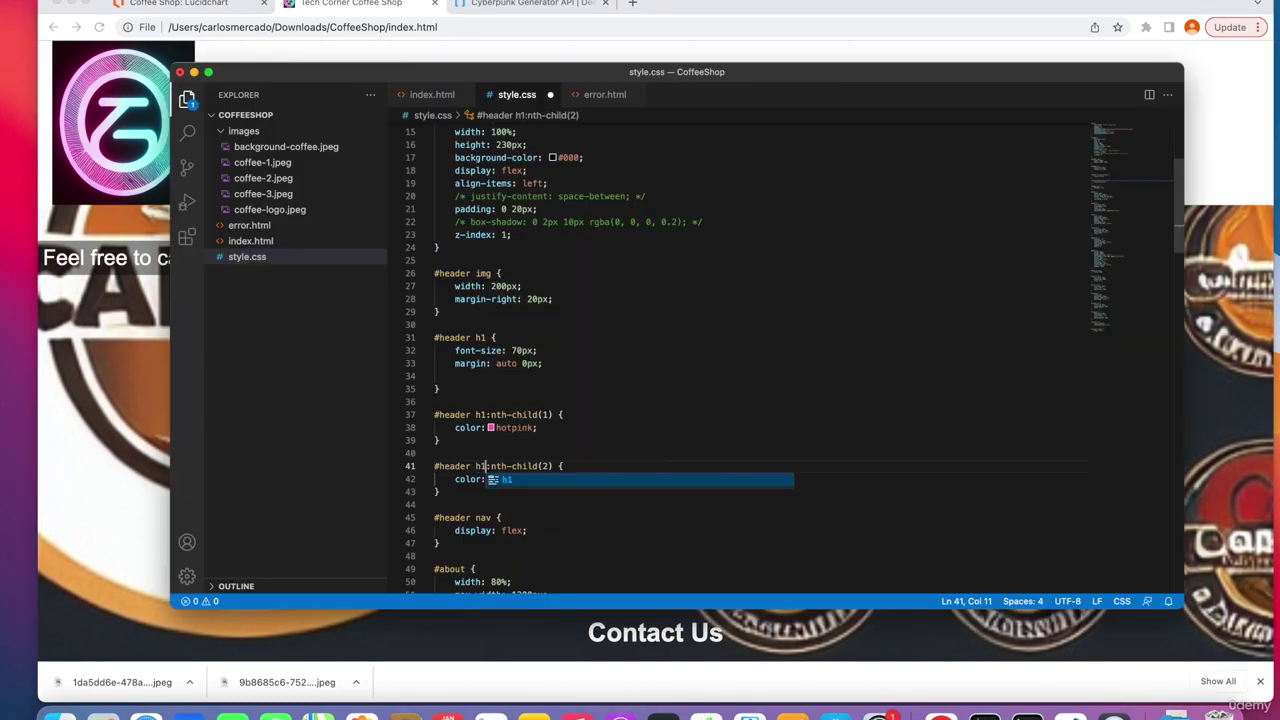
{"action": "key", "text": "super+s"}
{"action": "left_click", "coordinate": [76, 386]}
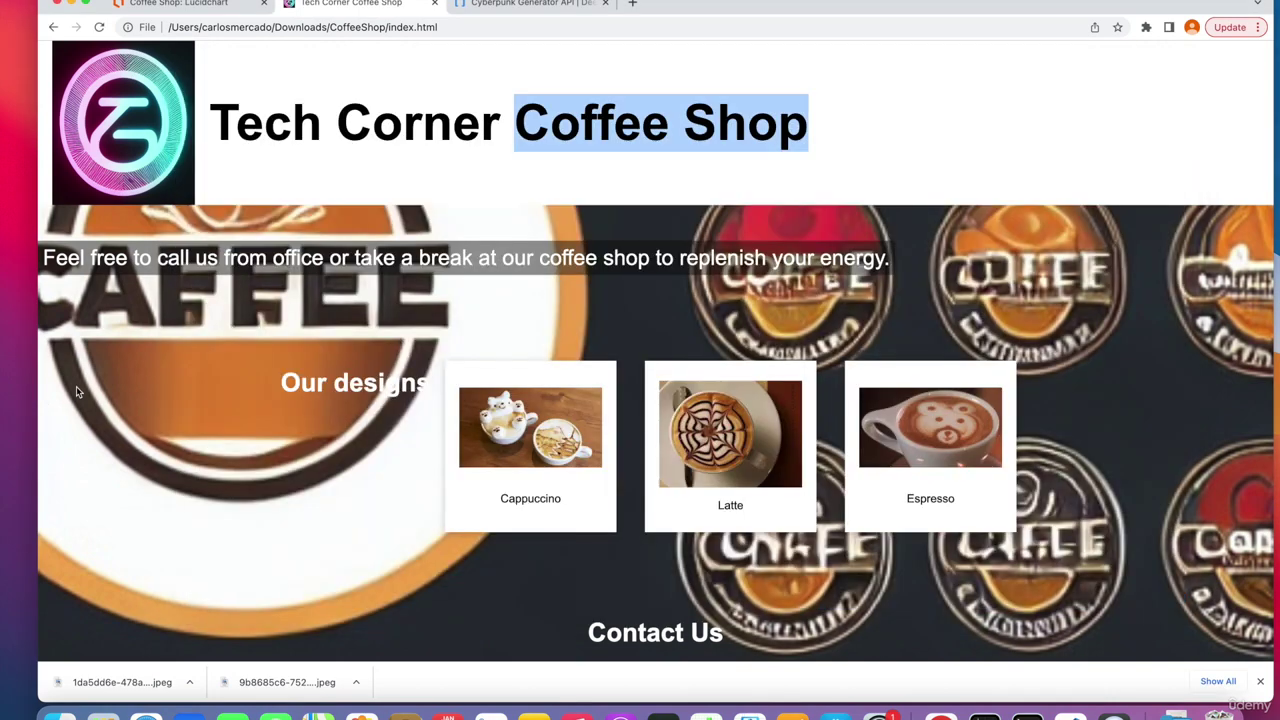
{"action": "key", "text": "super+r"}
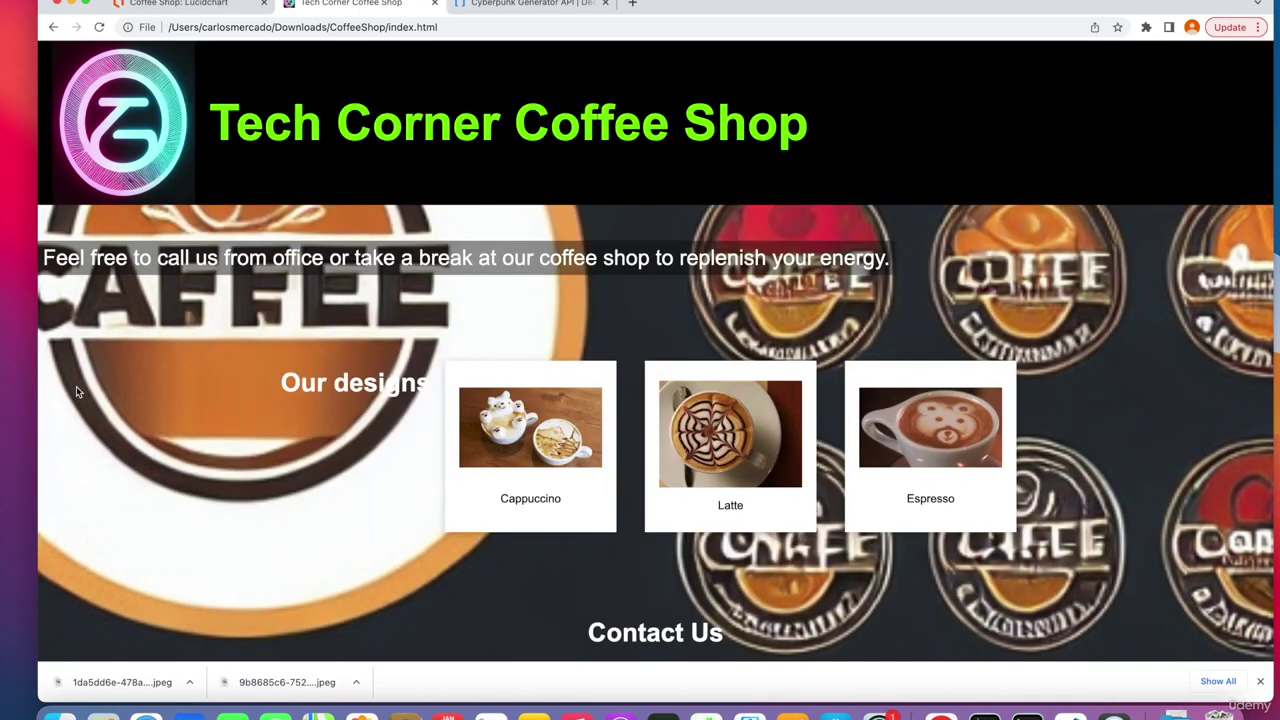
{"action": "key", "text": "super+Tab"}
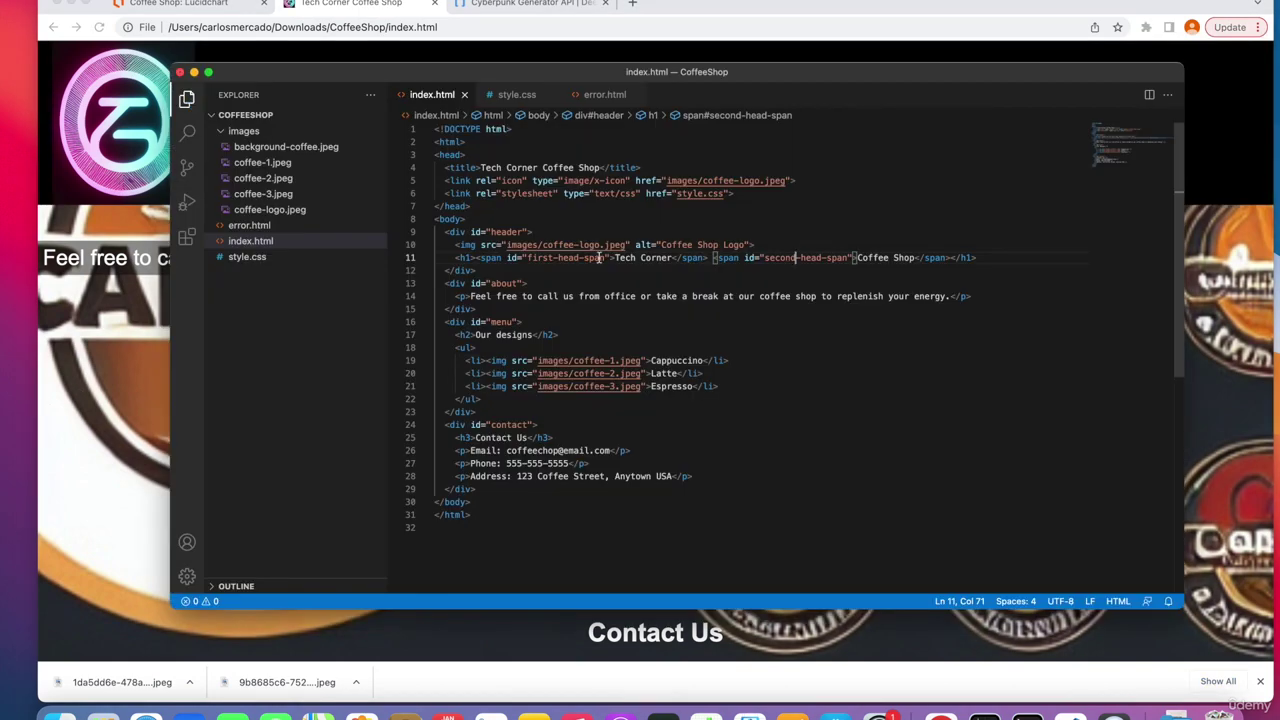
{"action": "left_click", "coordinate": [106, 320]}
{"action": "key", "text": "super+r"}
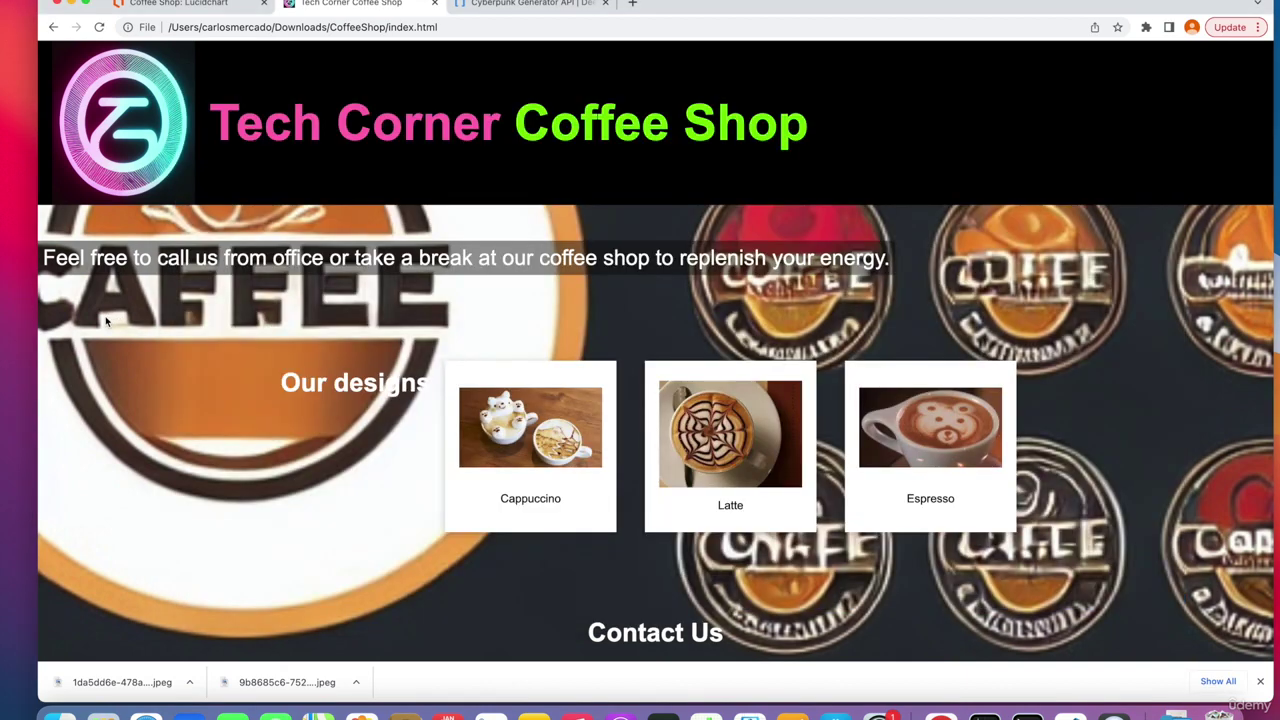
{"action": "scroll", "coordinate": [487, 288], "scroll_direction": "down", "scroll_amount": 2}
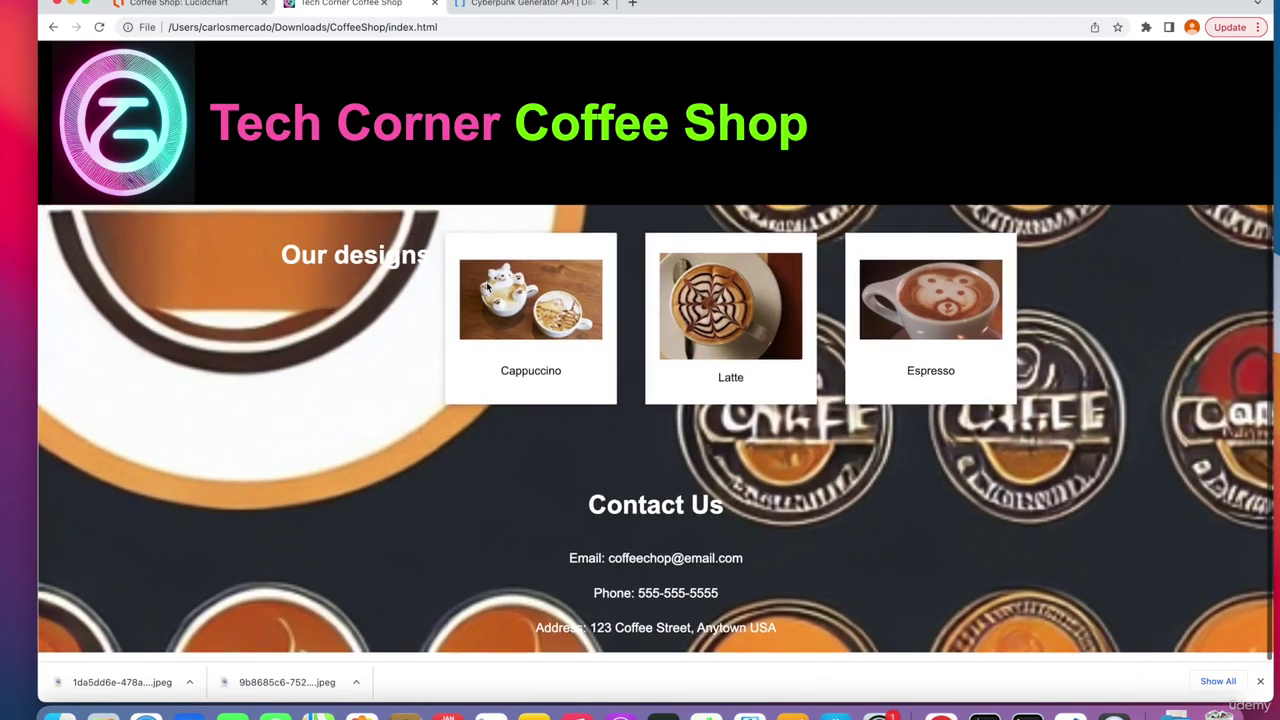
{"action": "scroll", "coordinate": [487, 288], "scroll_direction": "up", "scroll_amount": 3}
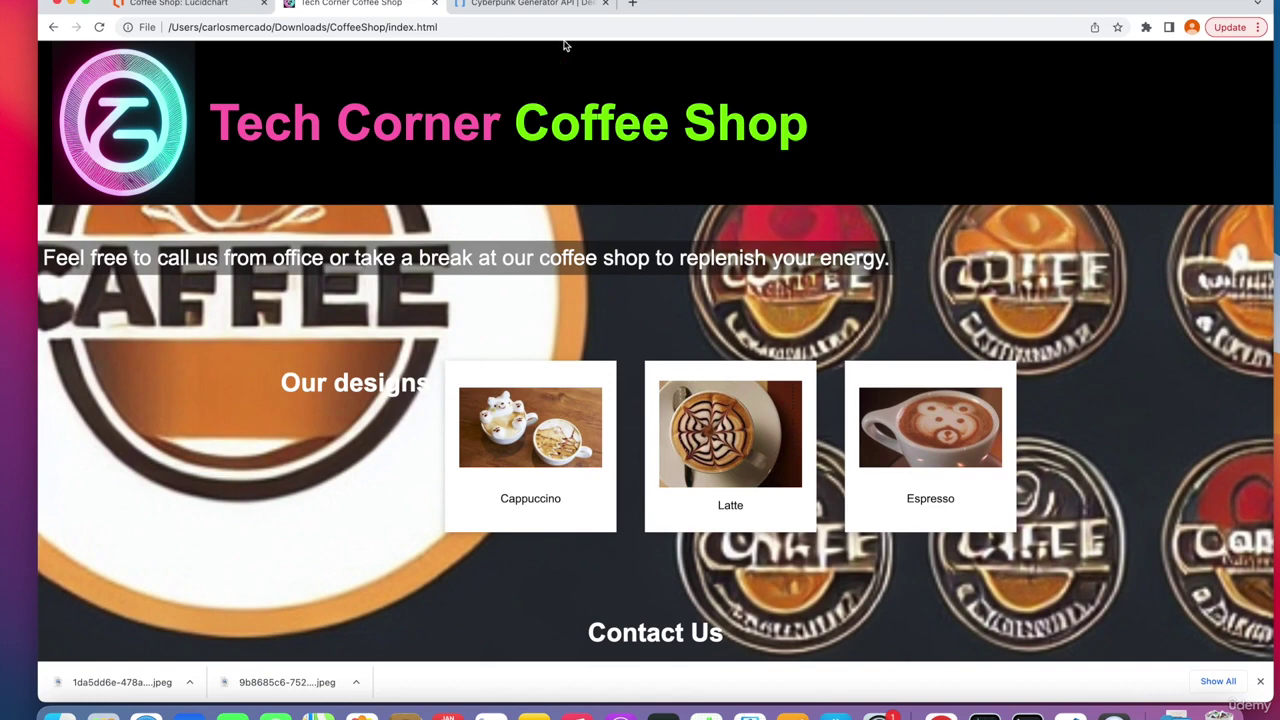
Peek at the Cyberpunk Generator tab, then return to the Tech Corner page
{"action": "left_click", "coordinate": [534, 6]}
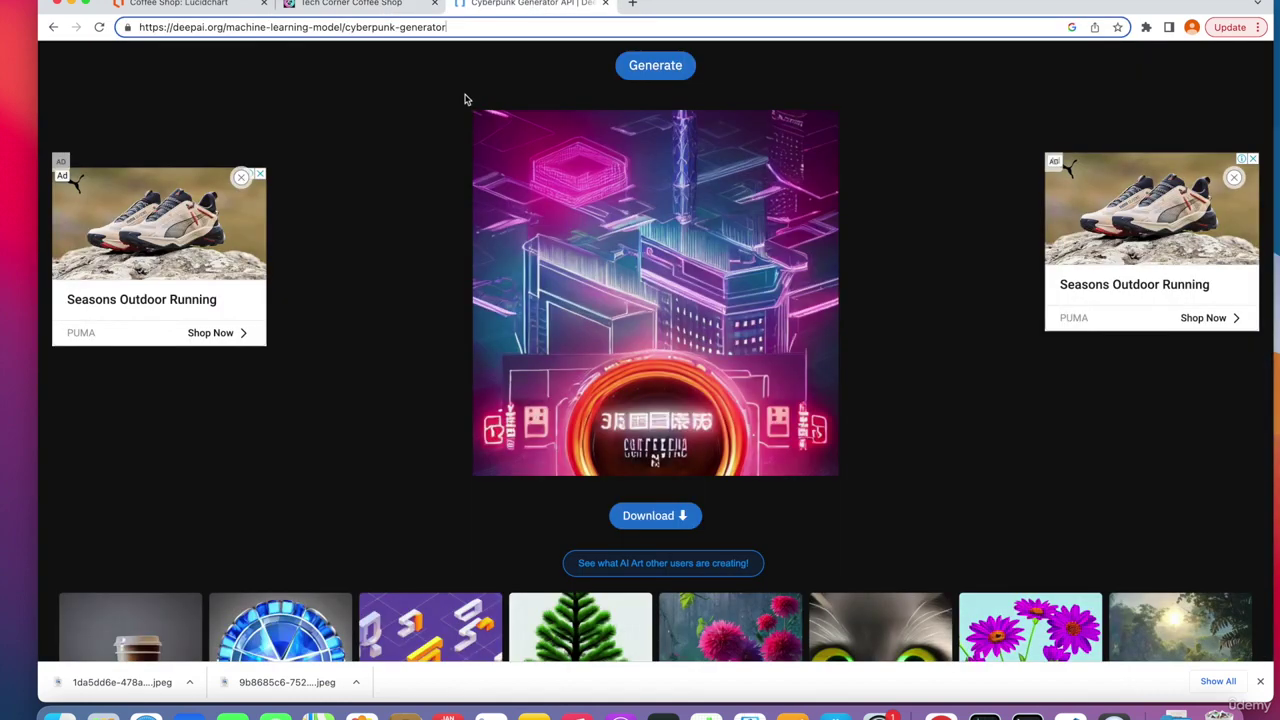
{"action": "scroll", "coordinate": [403, 206], "scroll_direction": "down", "scroll_amount": 2}
{"action": "scroll", "coordinate": [405, 206], "scroll_direction": "up", "scroll_amount": 7}
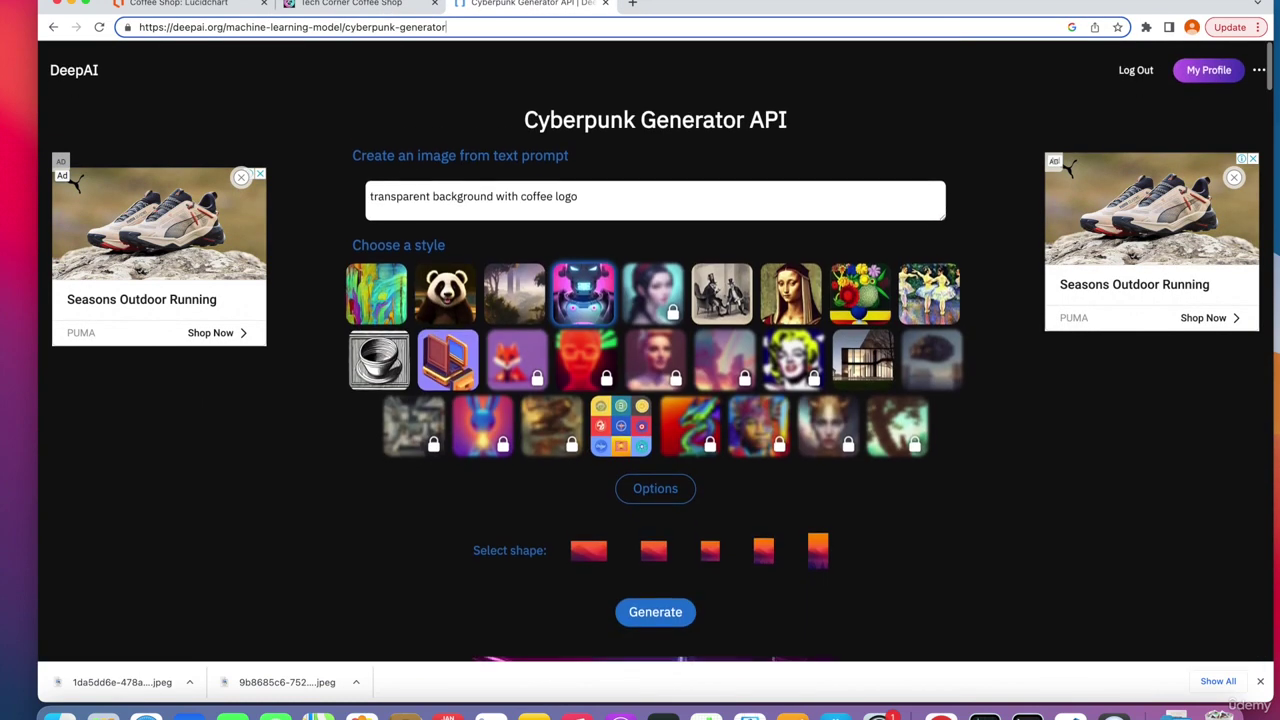
{"action": "left_click", "coordinate": [357, 6]}
{"action": "scroll", "coordinate": [499, 340], "scroll_direction": "down", "scroll_amount": 3}
{"action": "scroll", "coordinate": [499, 340], "scroll_direction": "up", "scroll_amount": 3}
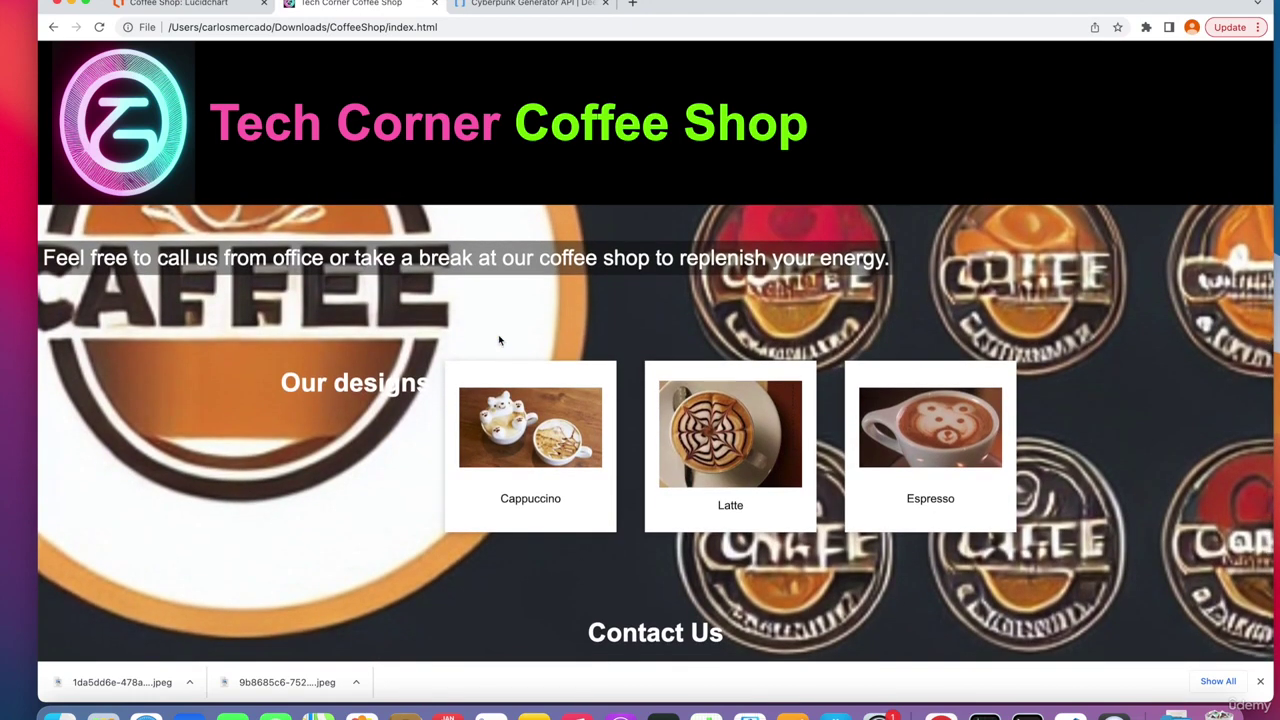
Dismiss the downloads bar and review the finished Tech Corner Coffee Shop page
{"action": "scroll", "coordinate": [499, 340], "scroll_direction": "down", "scroll_amount": 3}
{"action": "scroll", "coordinate": [499, 340], "scroll_direction": "up", "scroll_amount": 3}
{"action": "left_click", "coordinate": [1260, 681]}
{"action": "scroll", "coordinate": [1068, 573], "scroll_direction": "down", "scroll_amount": 3}
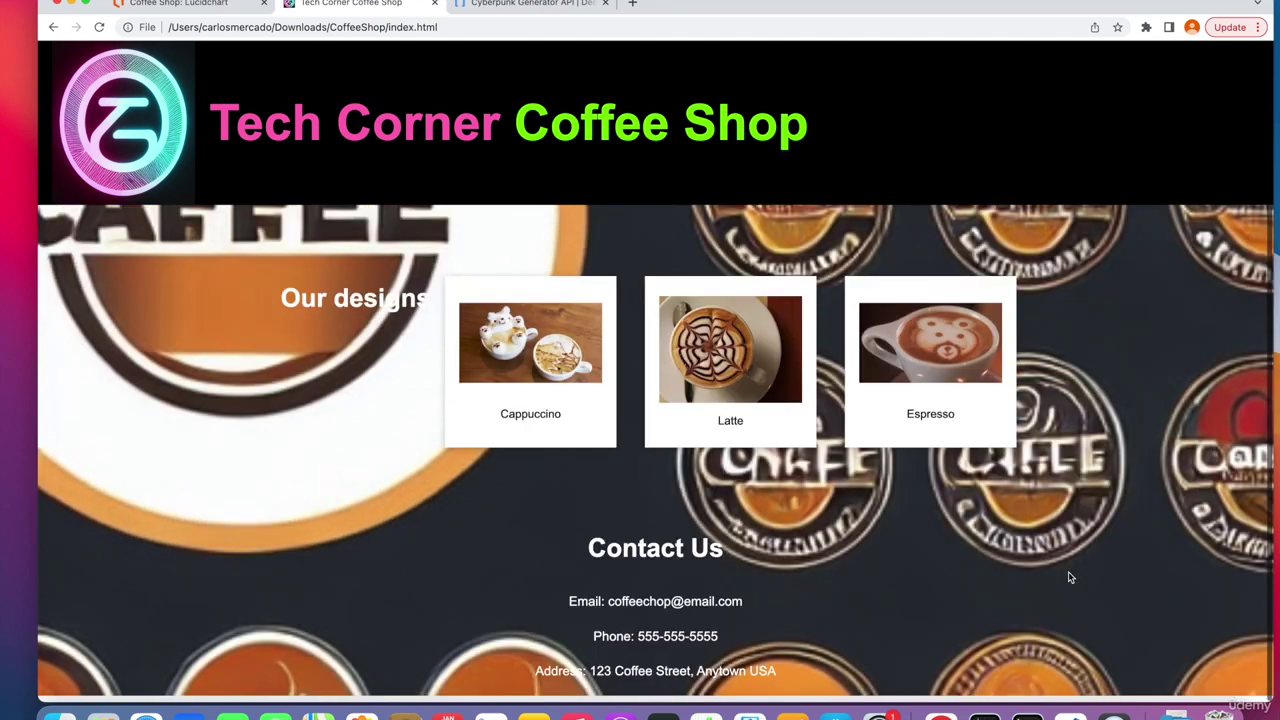
{"action": "scroll", "coordinate": [474, 381], "scroll_direction": "up", "scroll_amount": 3}
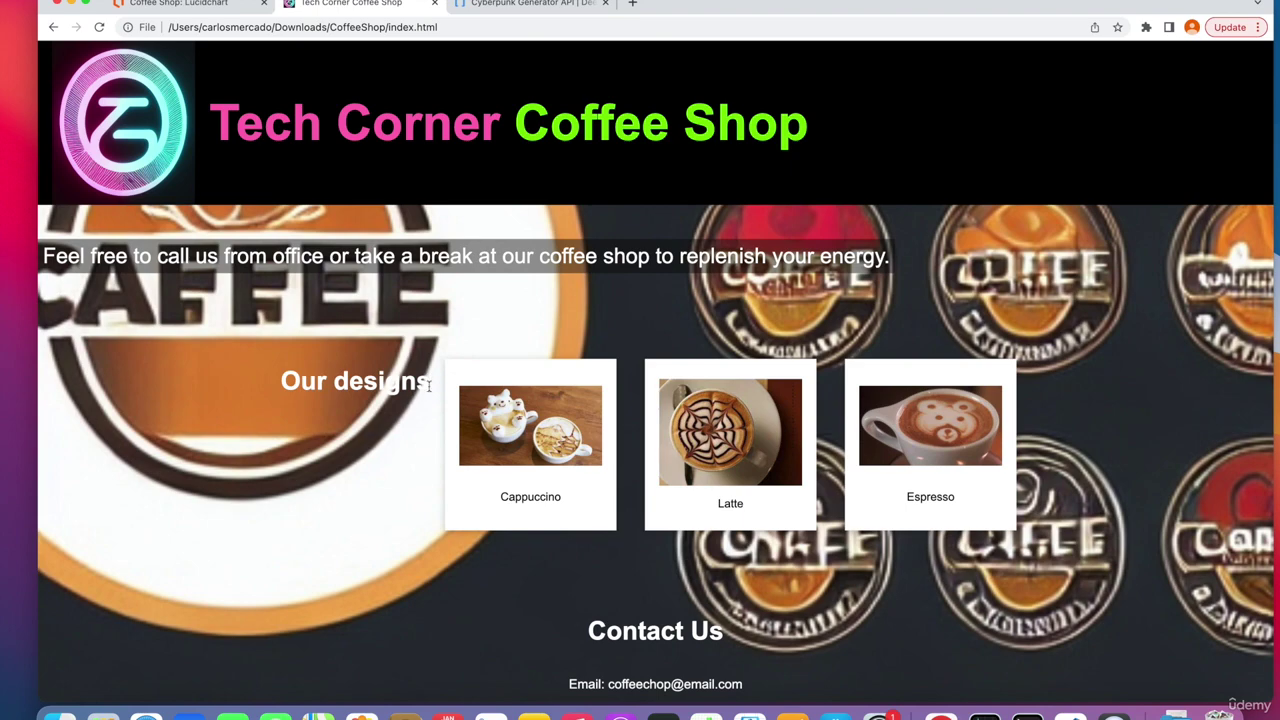
Bring up the Cyberpunk Generator tab with the 'glitch error page' prompt
{"action": "scroll", "coordinate": [409, 334], "scroll_direction": "down", "scroll_amount": 2}
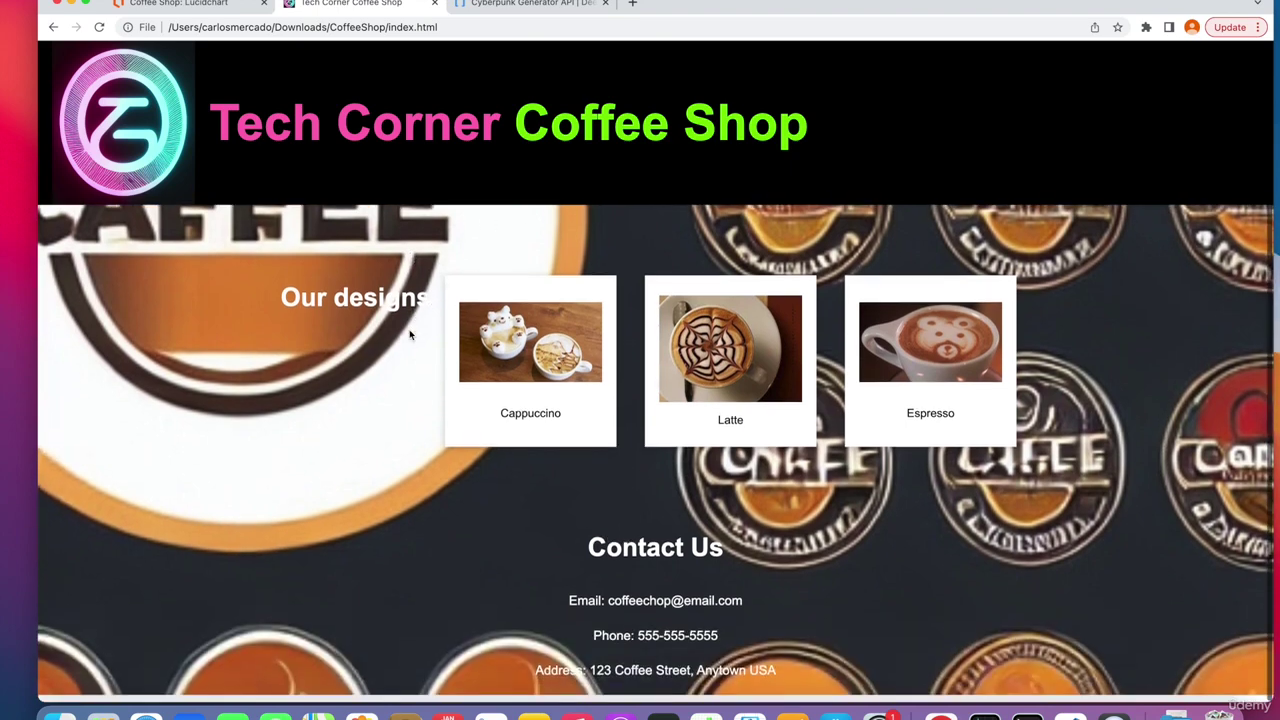
{"action": "scroll", "coordinate": [409, 334], "scroll_direction": "up", "scroll_amount": 2}
{"action": "scroll", "coordinate": [409, 334], "scroll_direction": "down", "scroll_amount": 1}
{"action": "key", "text": "ctrl+Tab"}
{"action": "scroll", "coordinate": [394, 511], "scroll_direction": "down", "scroll_amount": 2}
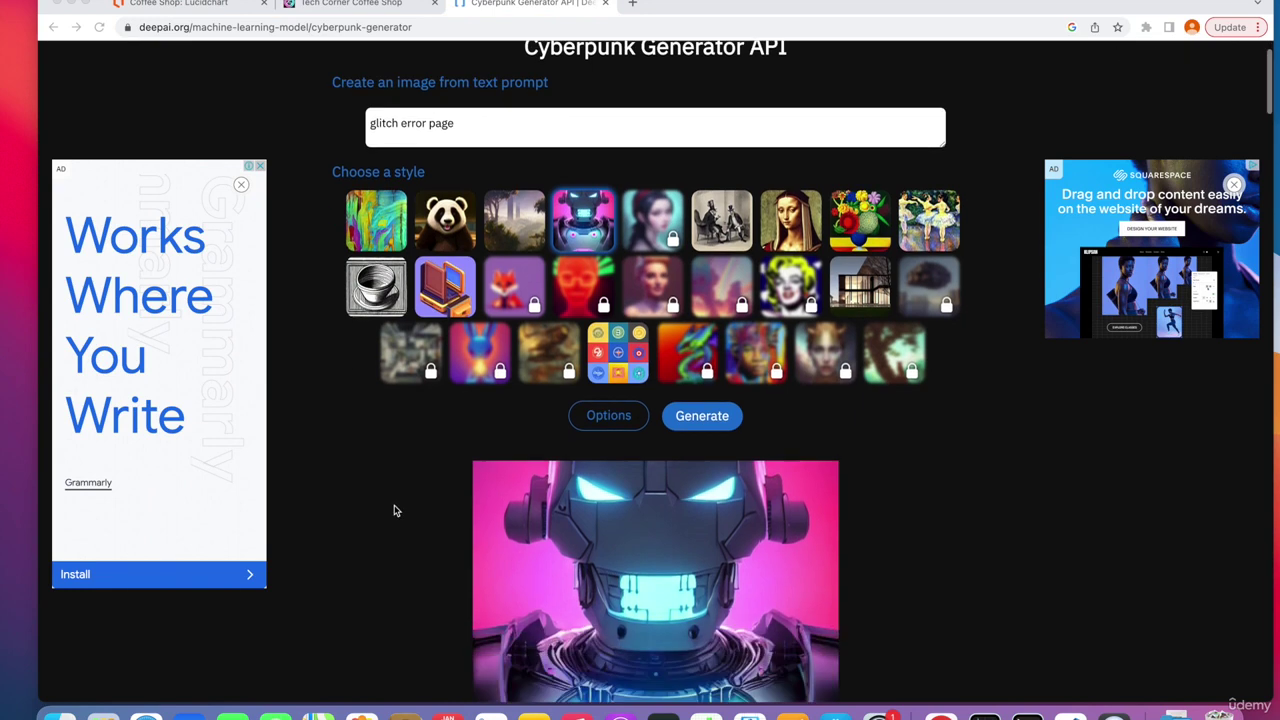
Apply the cyberpunk style and generate an image from the 'glitch error page' prompt
{"action": "left_click", "coordinate": [201, 4]}
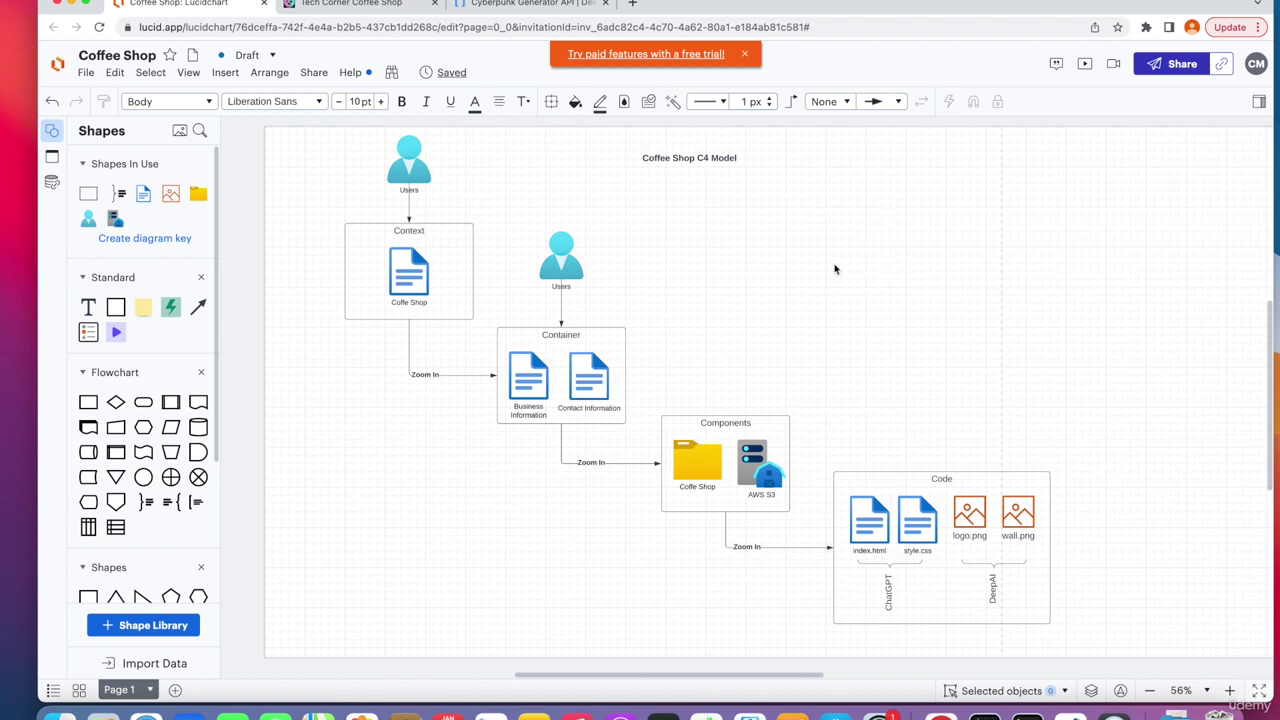
{"action": "left_click", "coordinate": [480, 5]}
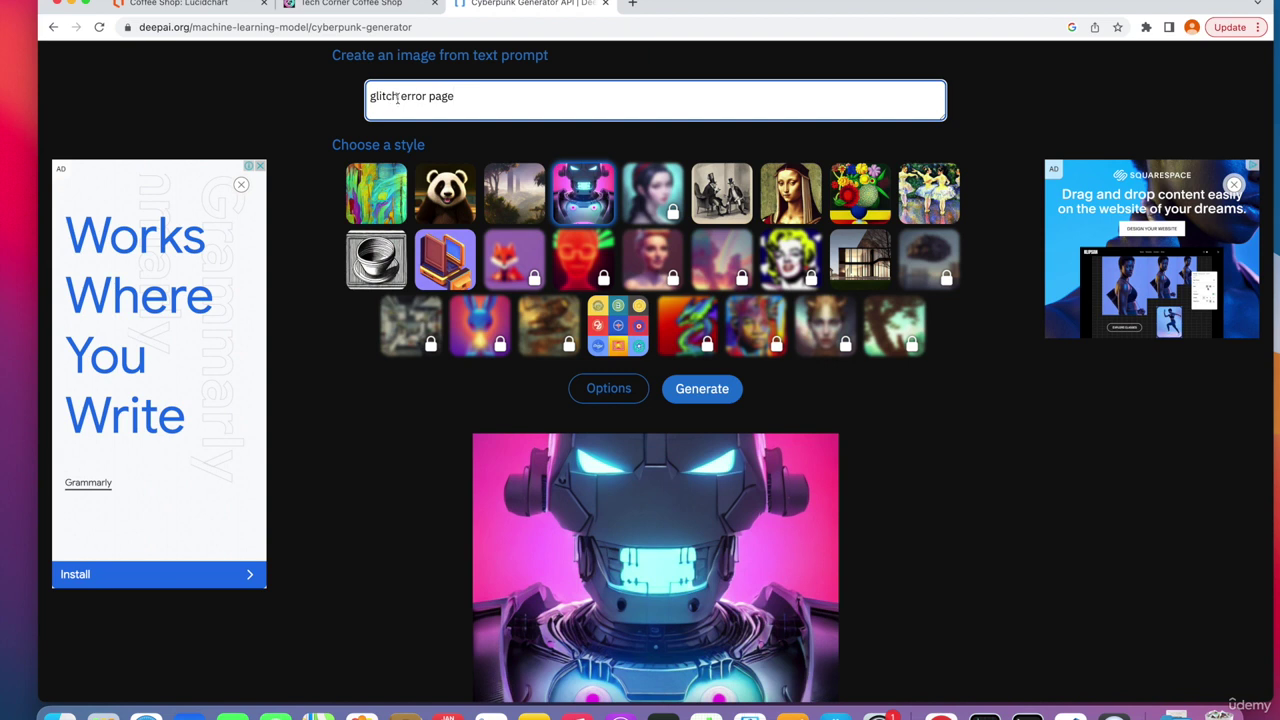
{"action": "left_click", "coordinate": [579, 206]}
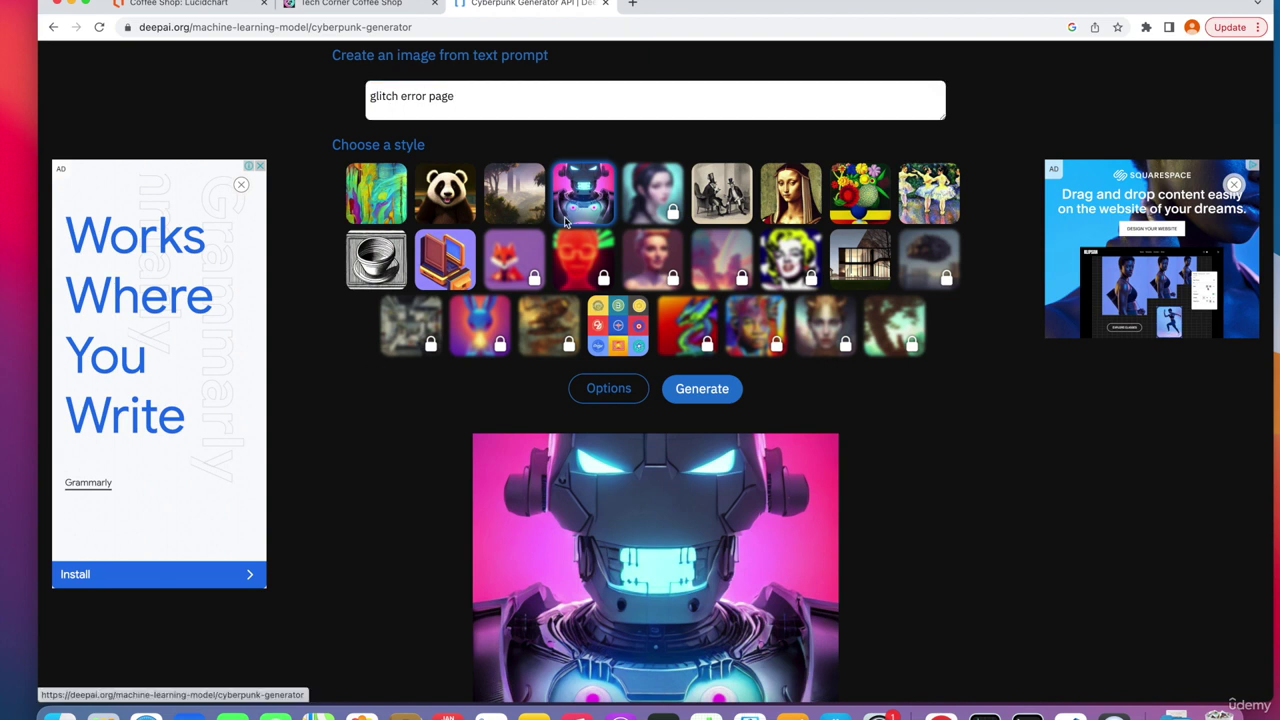
{"action": "left_click", "coordinate": [720, 390]}
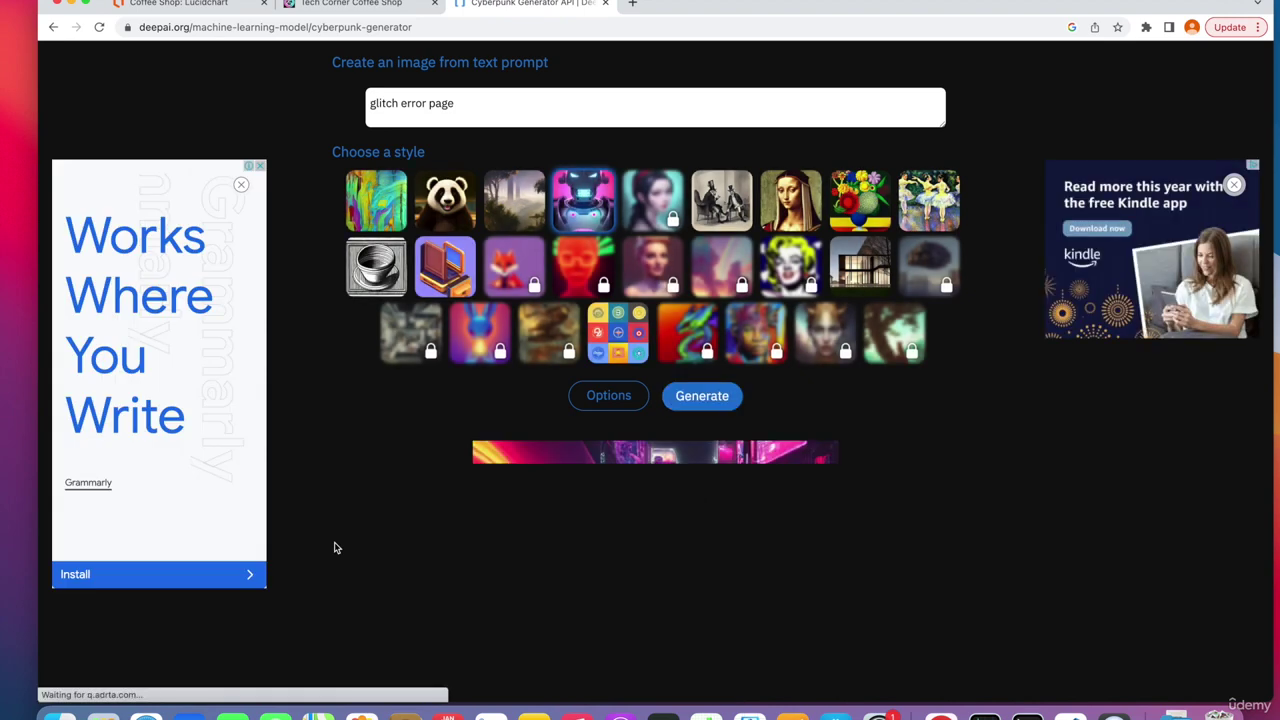
Download the generated cyberpunk image and bring up the coffee shop's Error page
{"action": "scroll", "coordinate": [335, 547], "scroll_direction": "down", "scroll_amount": 5}
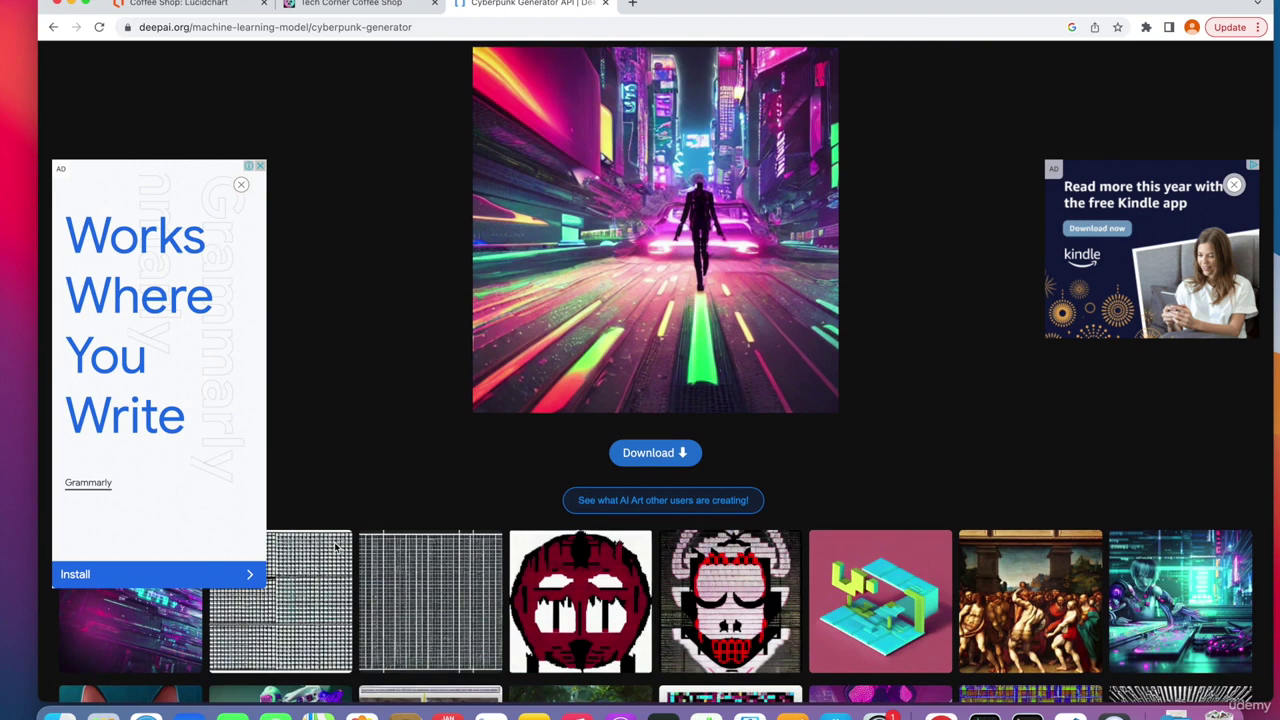
{"action": "scroll", "coordinate": [335, 547], "scroll_direction": "up", "scroll_amount": 1}
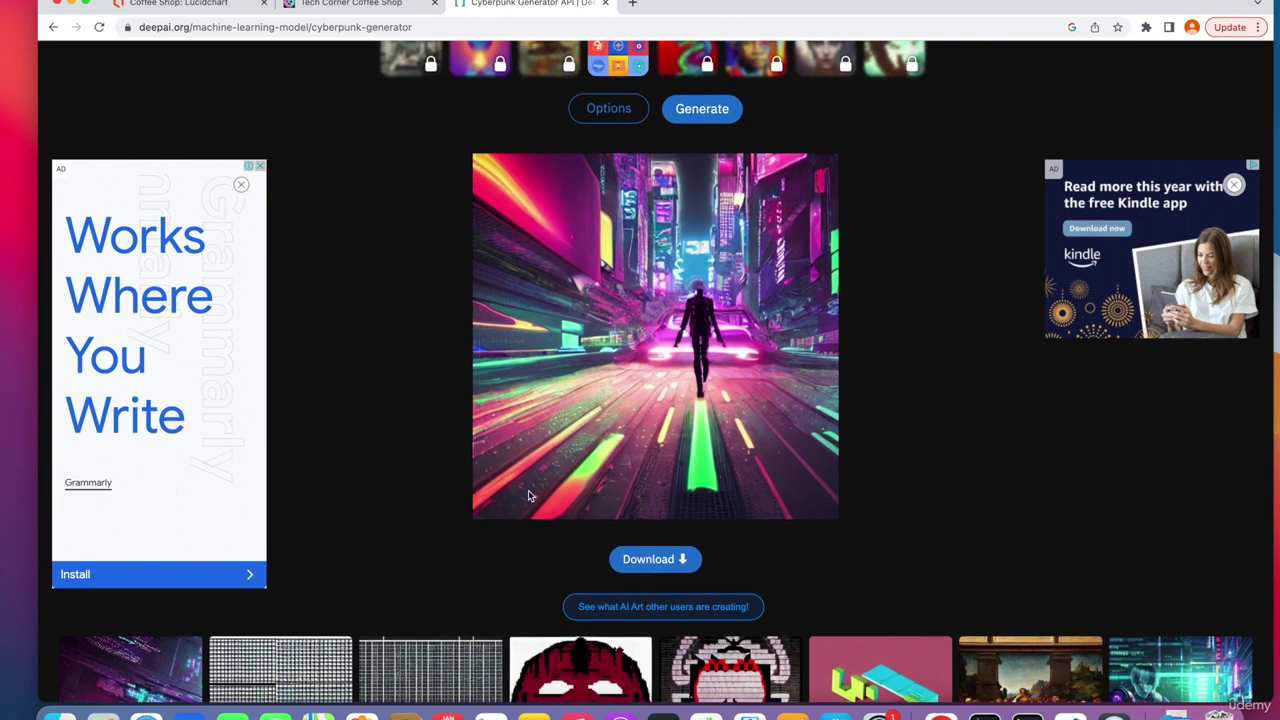
{"action": "scroll", "coordinate": [528, 490], "scroll_direction": "up", "scroll_amount": 1}
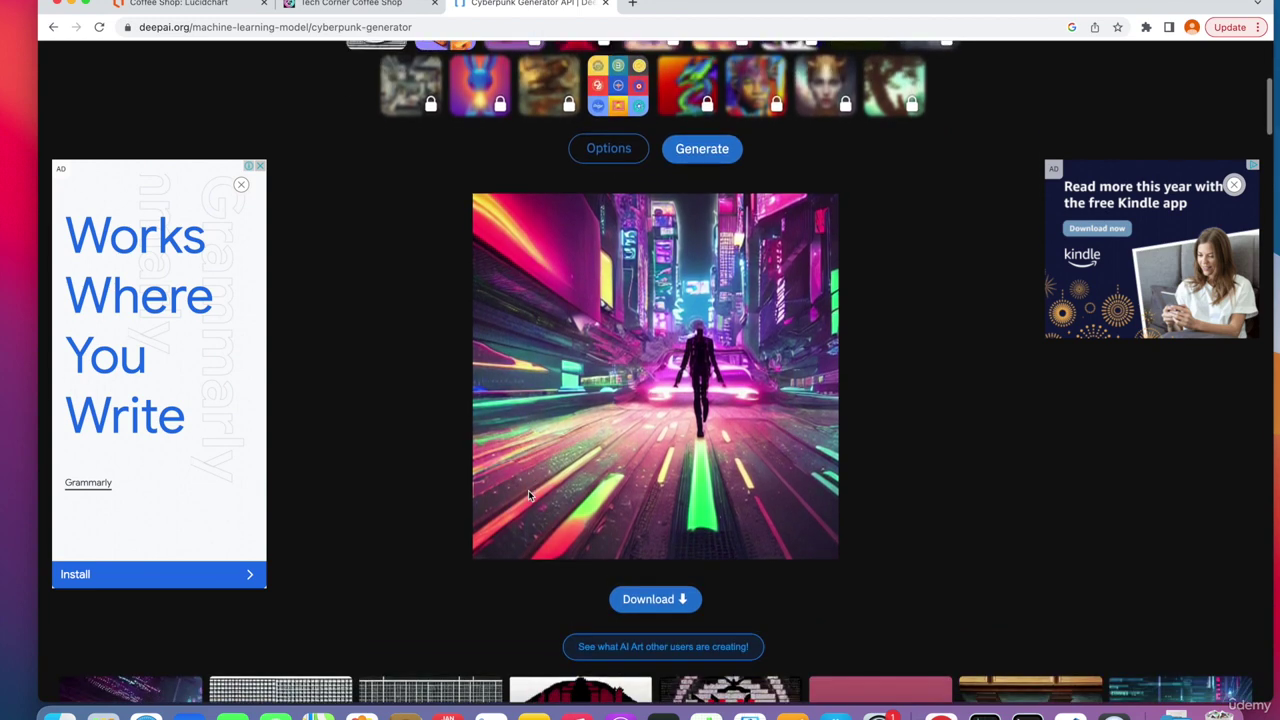
{"action": "left_click", "coordinate": [679, 600]}
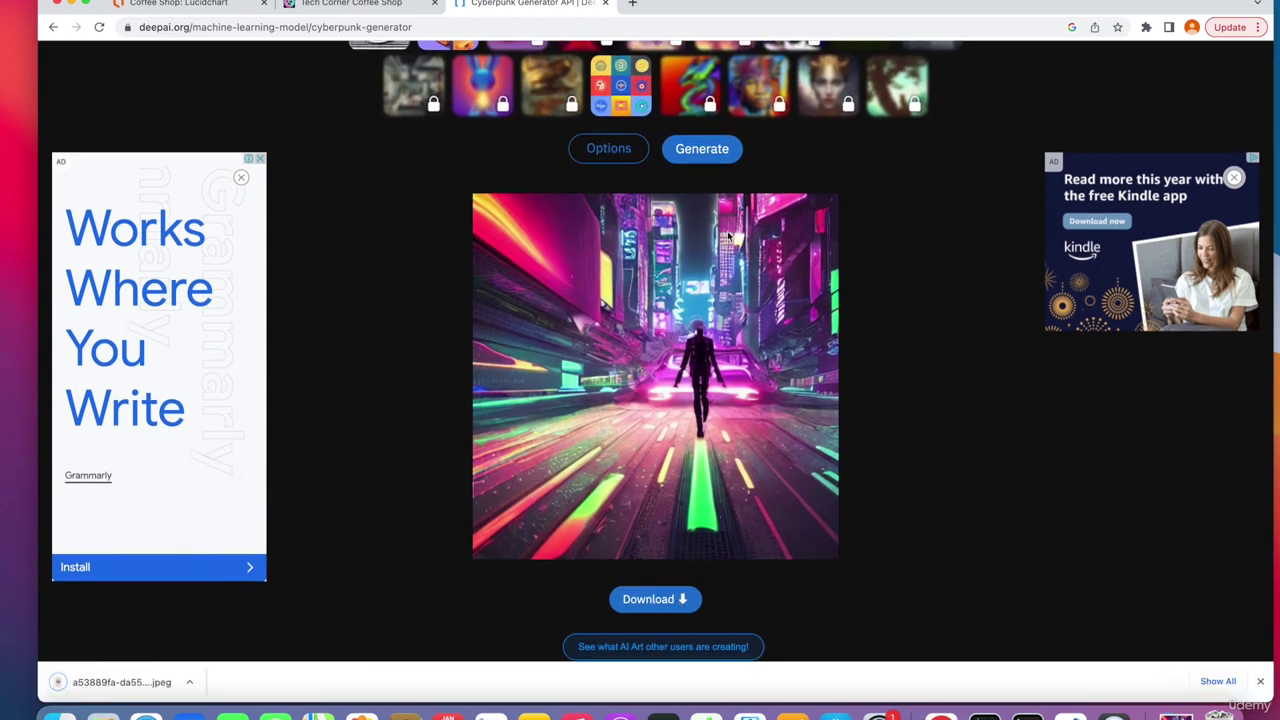
{"action": "scroll", "coordinate": [728, 236], "scroll_direction": "up", "scroll_amount": 10}
{"action": "key", "text": "ctrl+shift+Tab"}
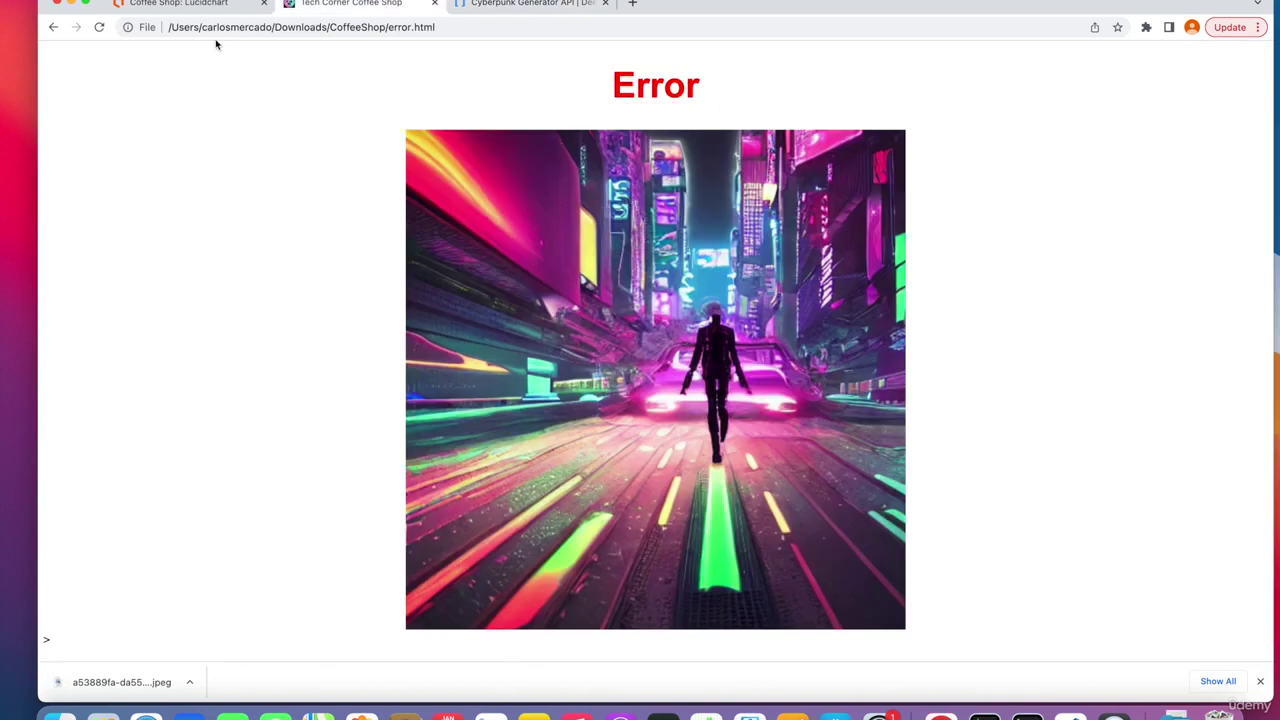
{"action": "left_click", "coordinate": [203, 6]}
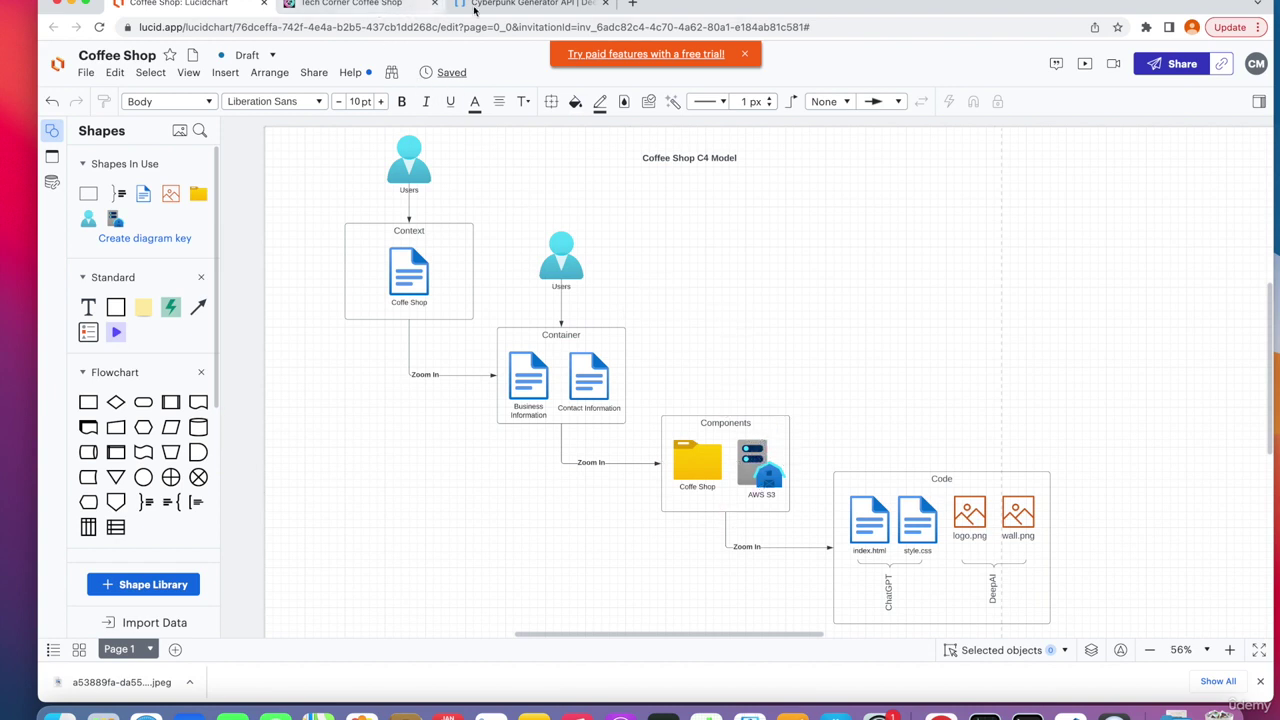
{"action": "left_click", "coordinate": [390, 4]}
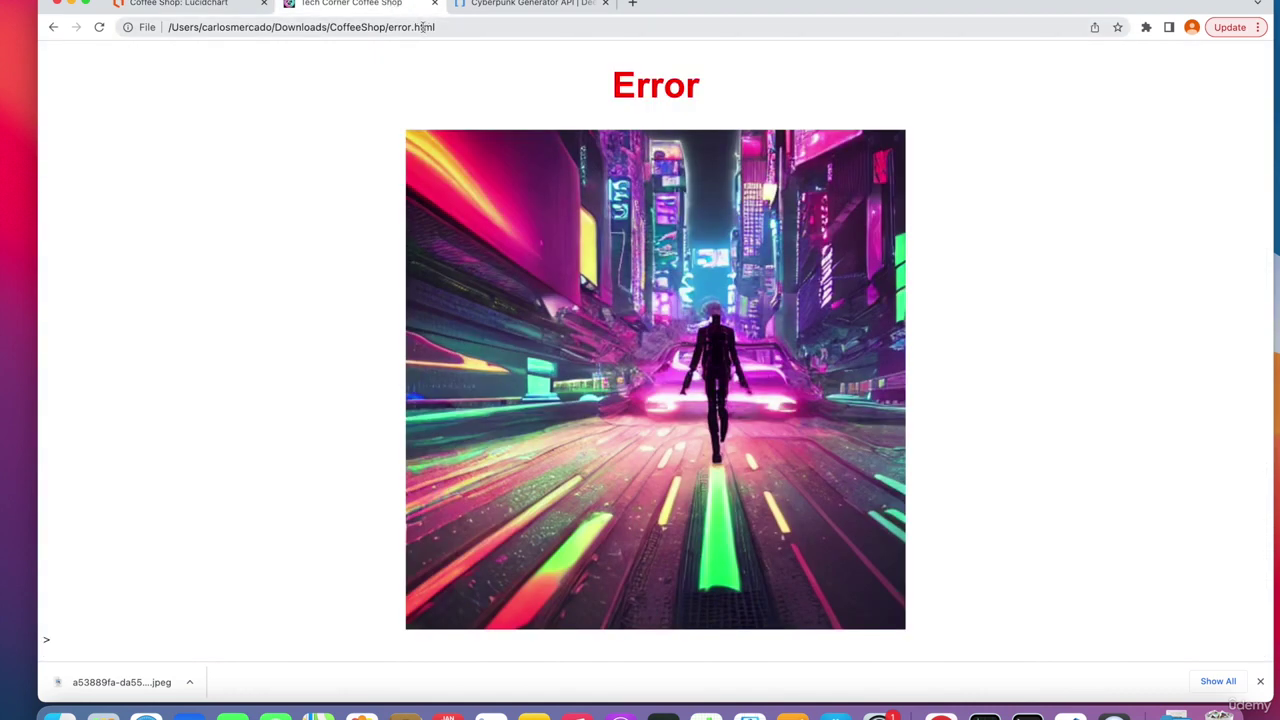
{"action": "left_click", "coordinate": [390, 27]}
{"action": "left_click", "coordinate": [420, 27]}
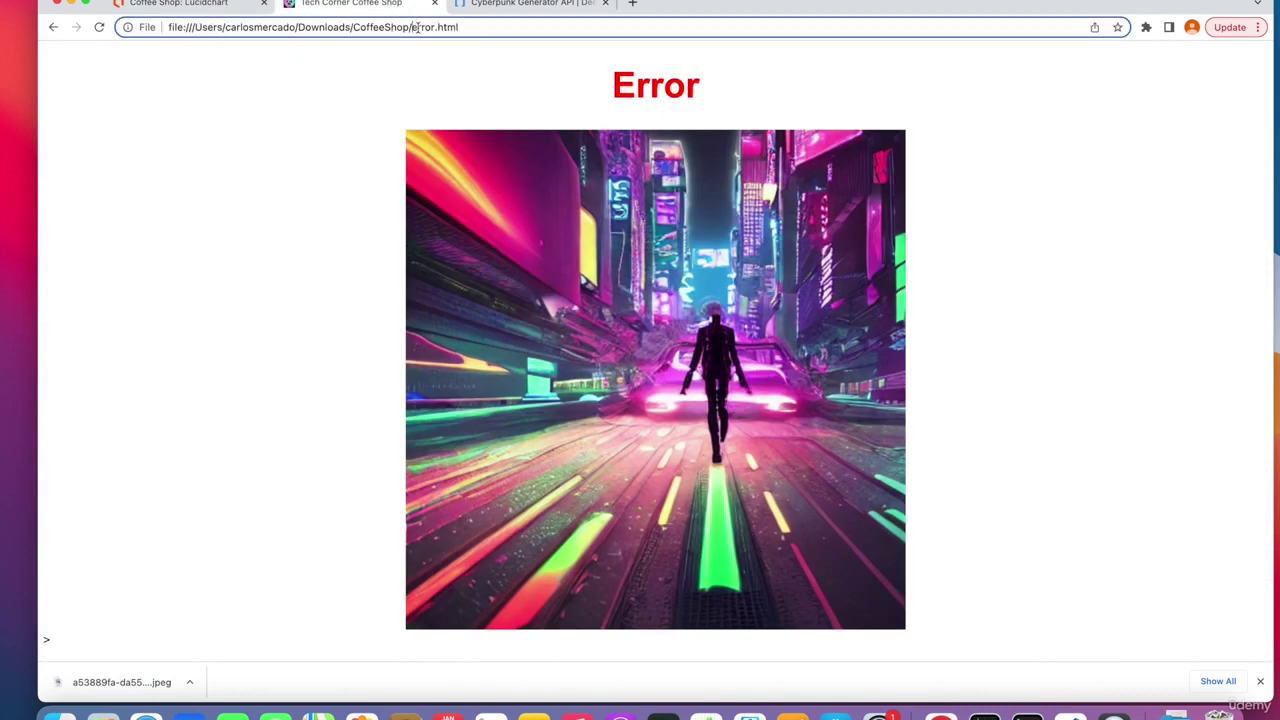
{"action": "left_click_drag", "start_coordinate": [462, 27], "coordinate": [412, 27]}
{"action": "type", "text": "coffee"}
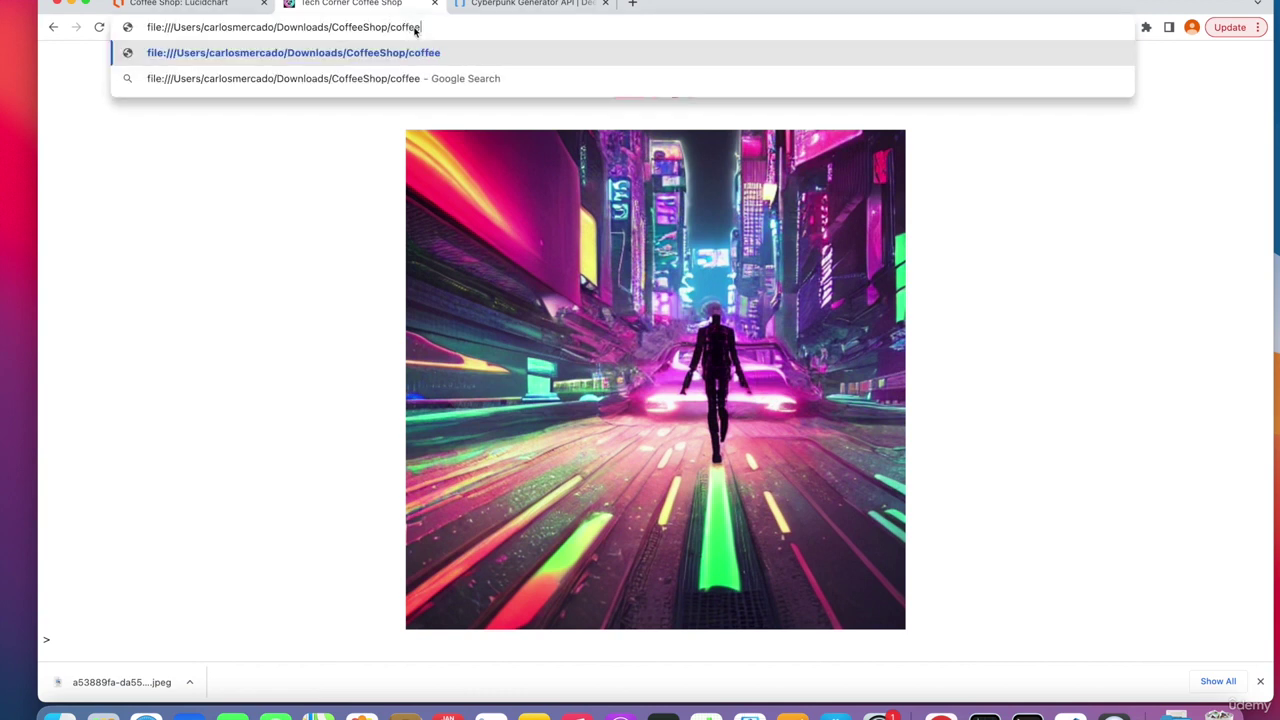
{"action": "key", "text": "Return"}
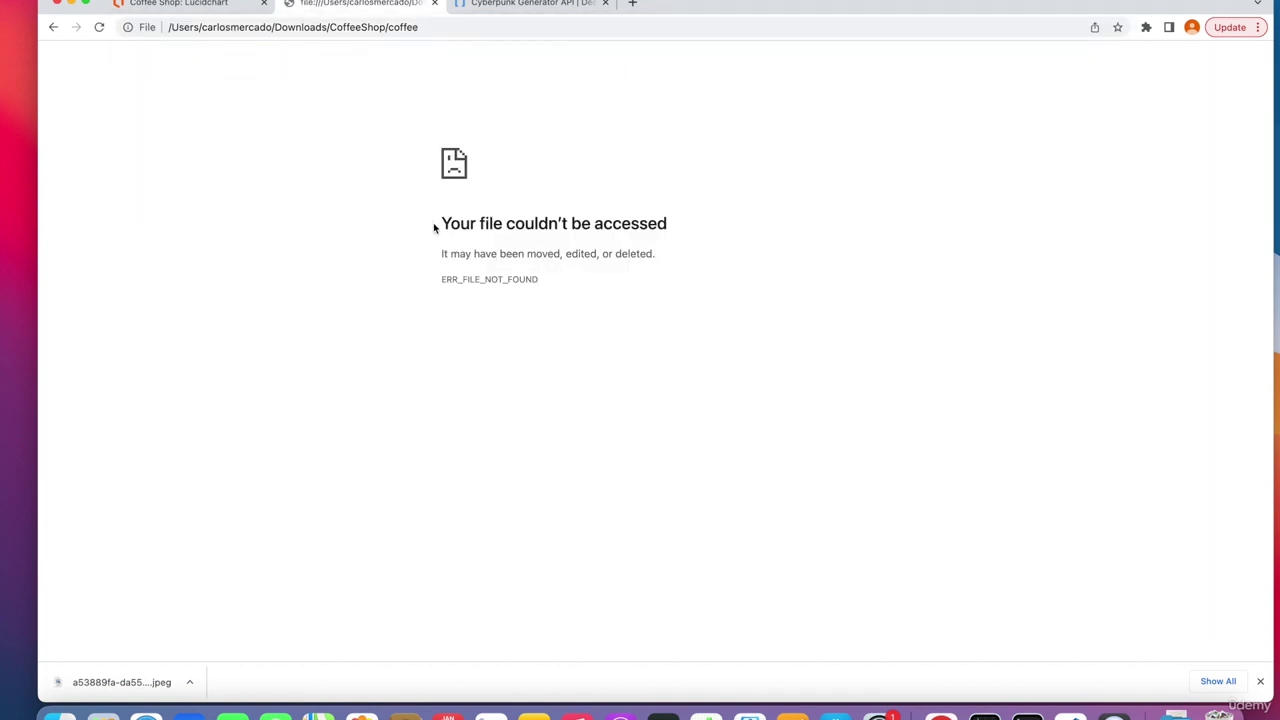
{"action": "left_click_drag", "start_coordinate": [434, 226], "coordinate": [581, 294]}
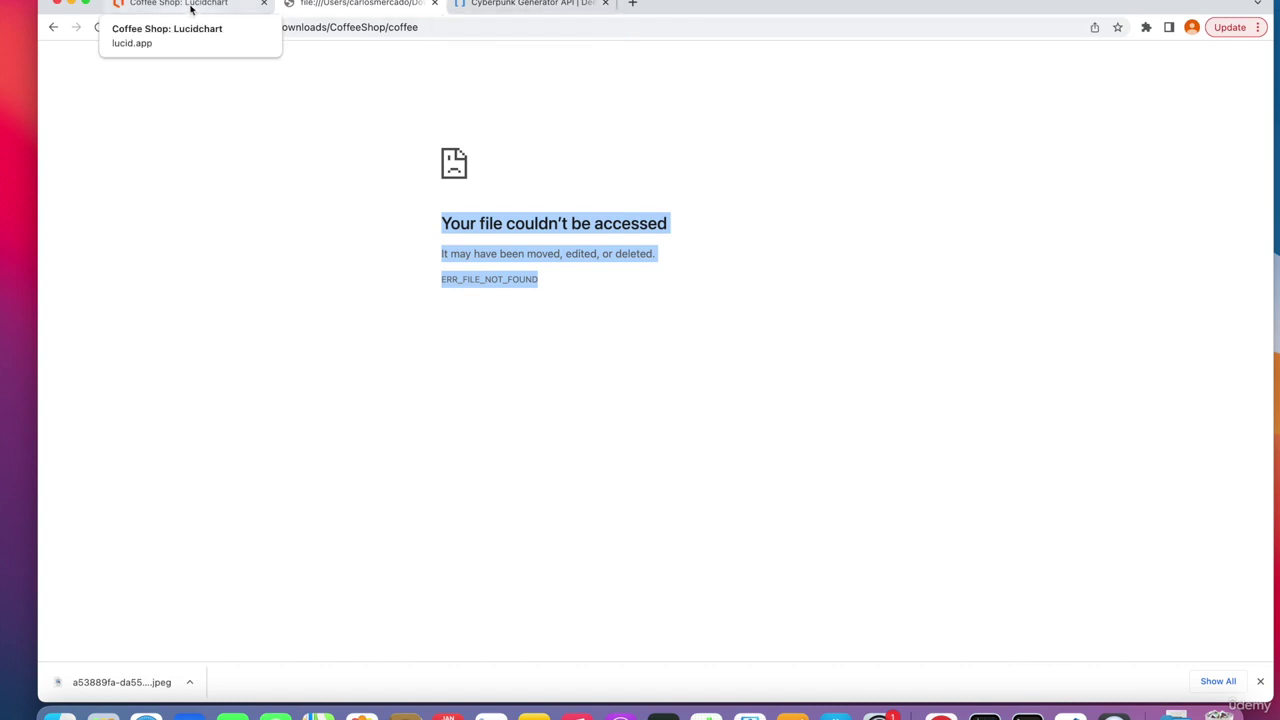
{"action": "left_click", "coordinate": [427, 28]}
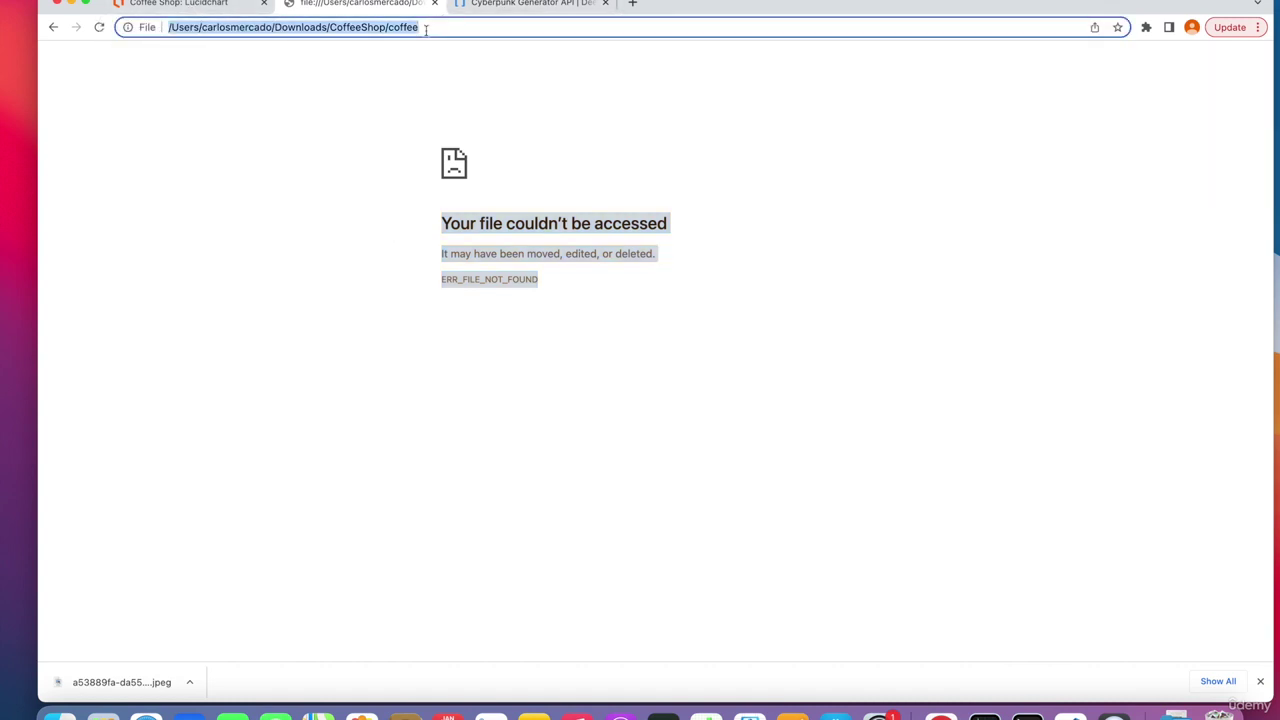
{"action": "key", "text": "Right"}
{"action": "key", "text": "BackSpace"}
{"action": "key", "text": "BackSpace"}
{"action": "key", "text": "BackSpace"}
{"action": "key", "text": "BackSpace"}
{"action": "key", "text": "BackSpace"}
{"action": "key", "text": "BackSpace"}
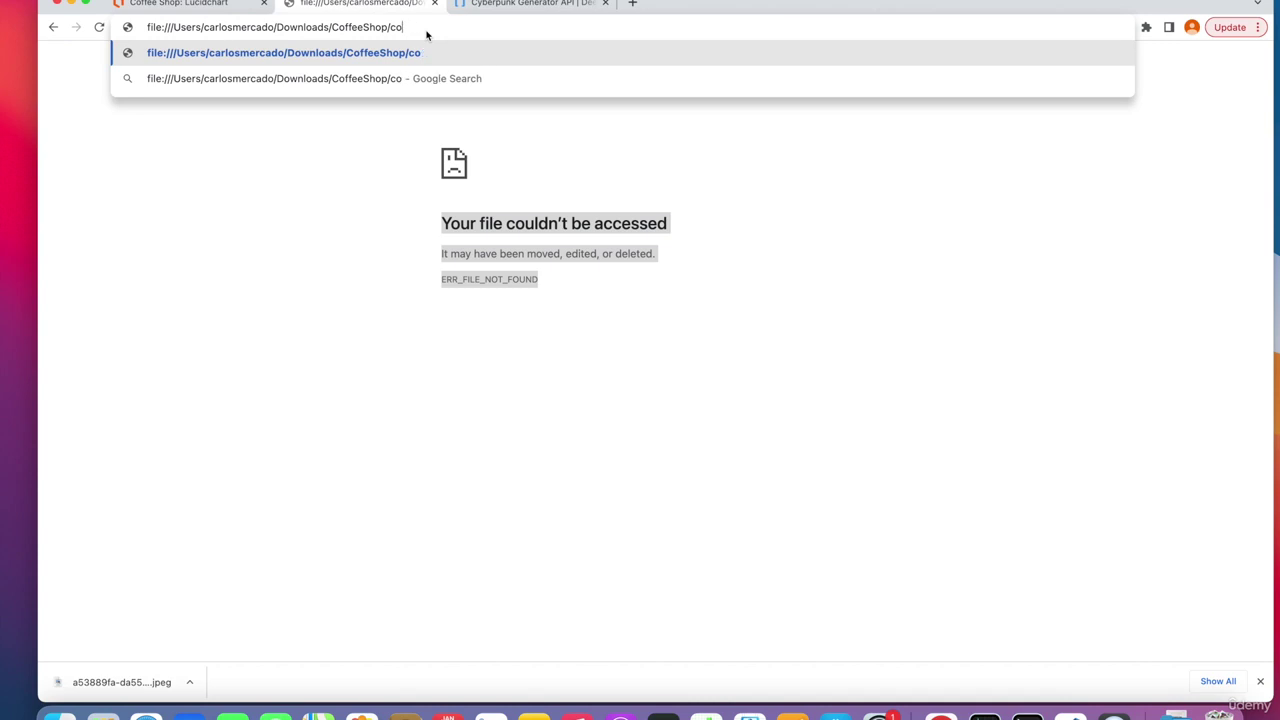
{"action": "type", "text": "error."}
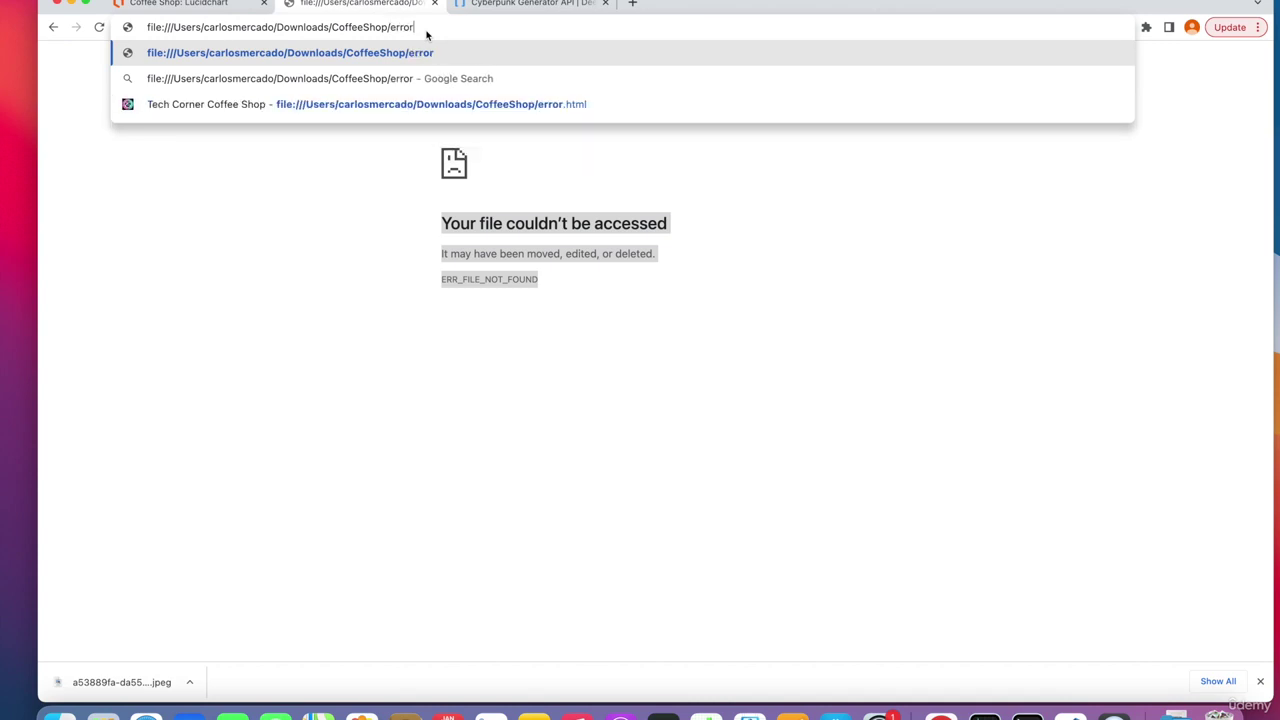
{"action": "type", "text": "html"}
Load the Tech Corner Coffee Shop page again from the address bar
{"action": "key", "text": "Return"}
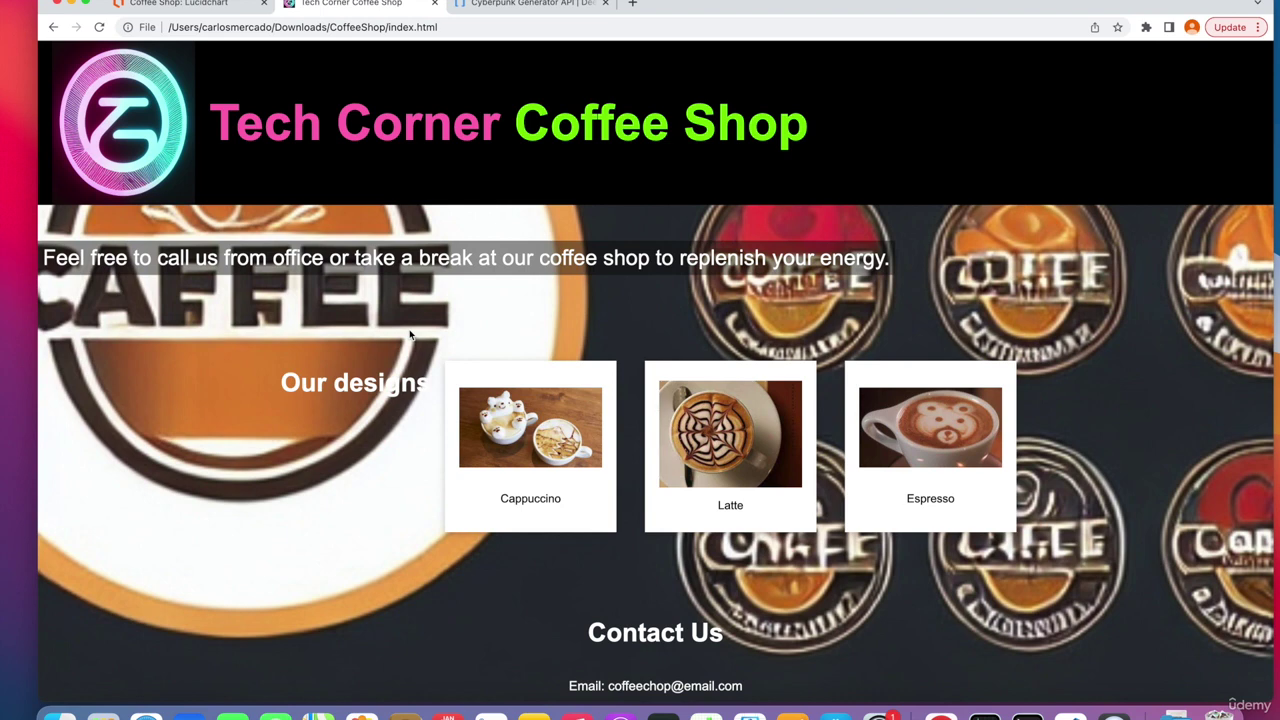
Return to the Coffee Shop C4 diagram and select the AWS S3 icon in Components
{"action": "left_click", "coordinate": [205, 5]}
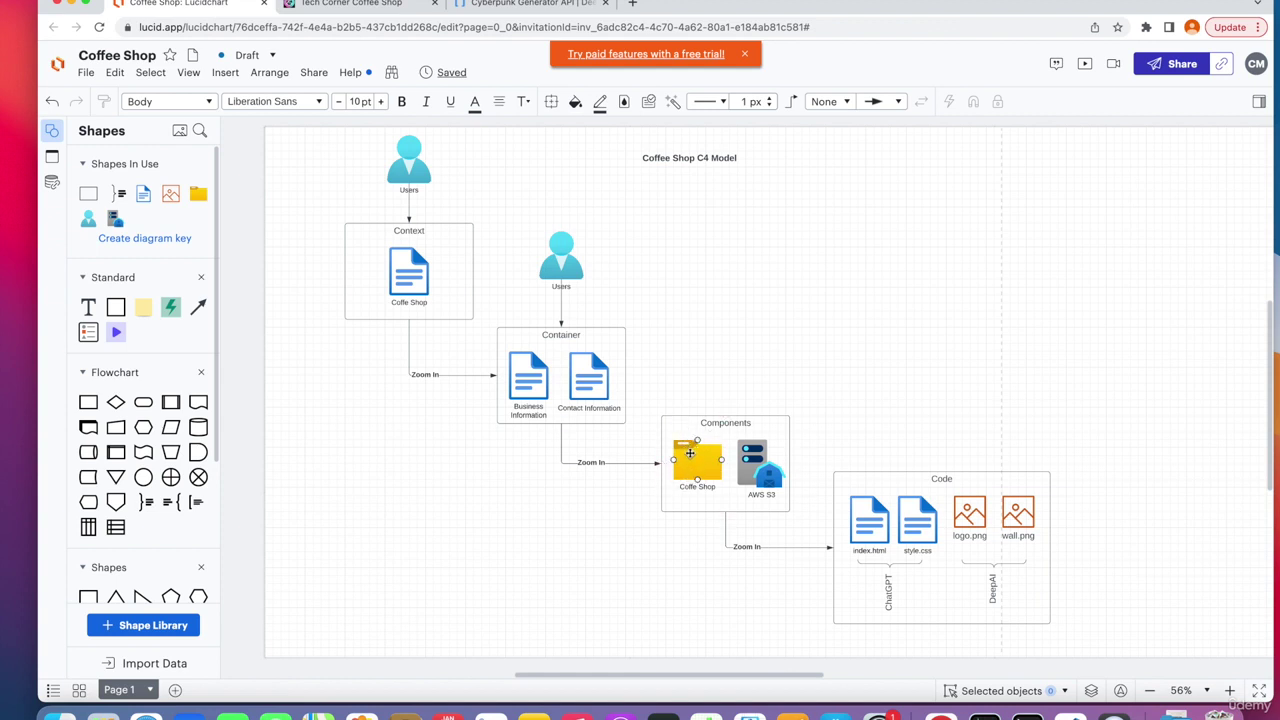
{"action": "left_click", "coordinate": [752, 458]}
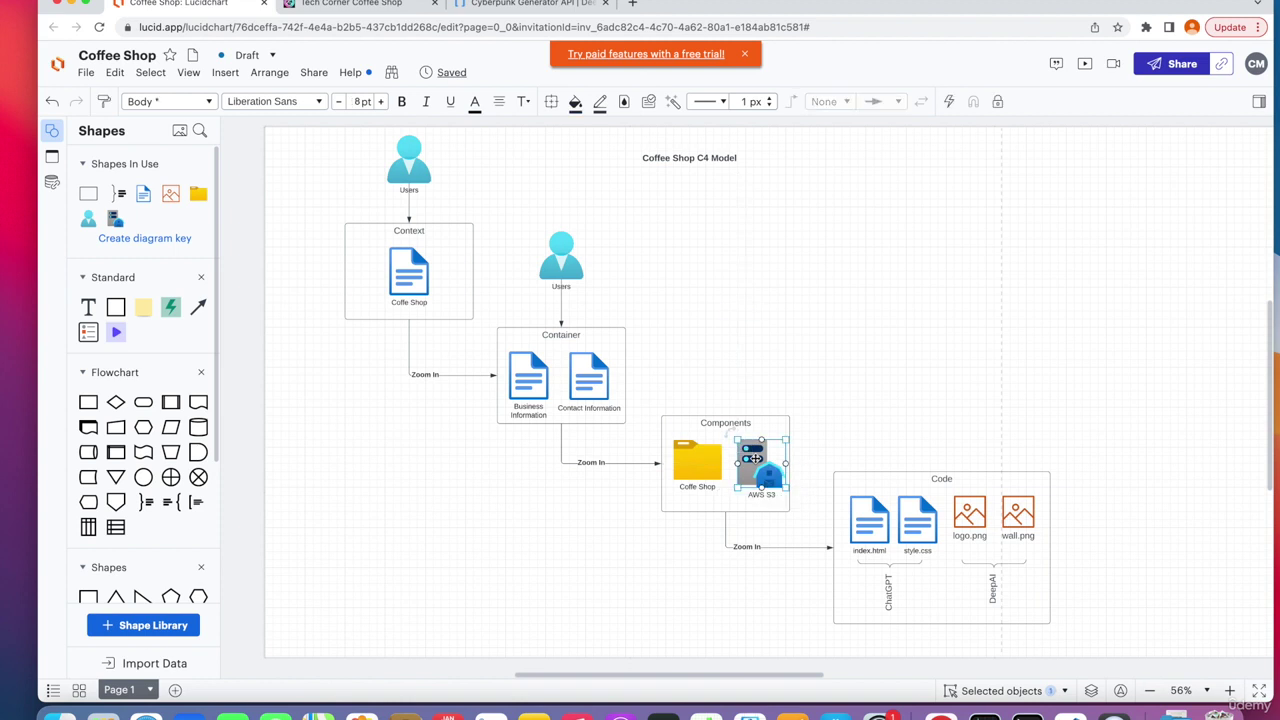